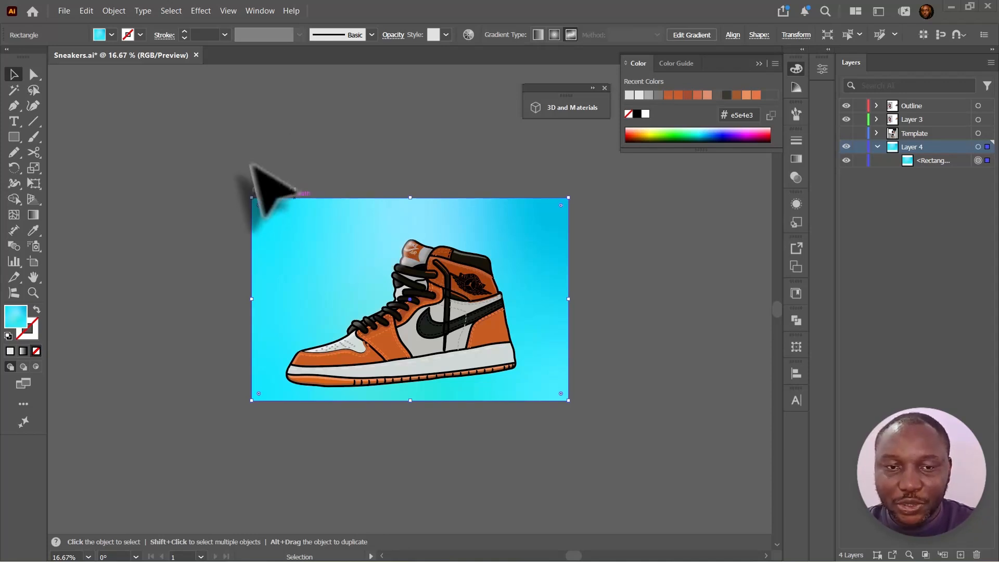
- Create a new 1920 x 1080 document with its units set to Pixels
left_click(62, 10)
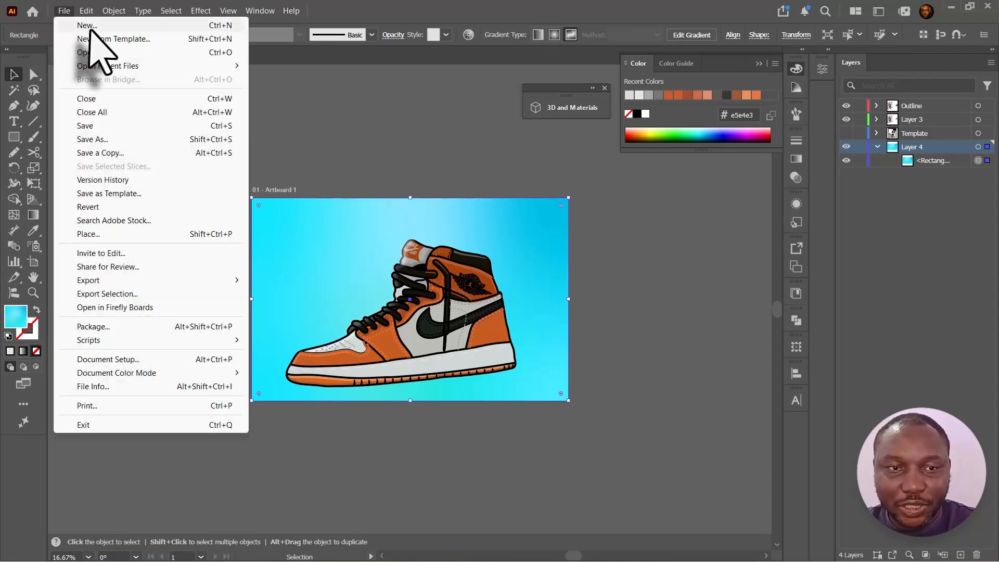
key("Escape")
key("ctrl+n")
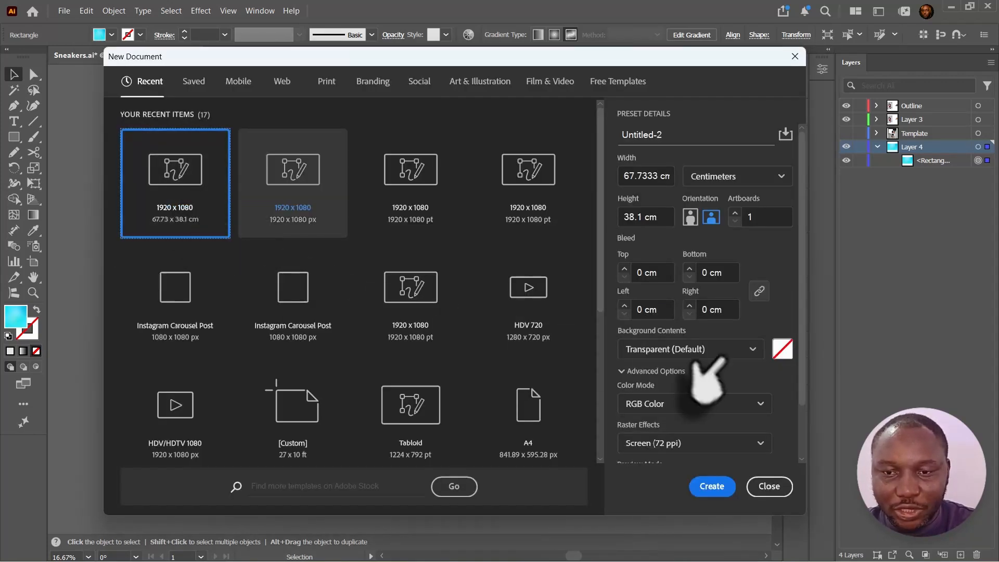
left_click(718, 177)
left_click(710, 200)
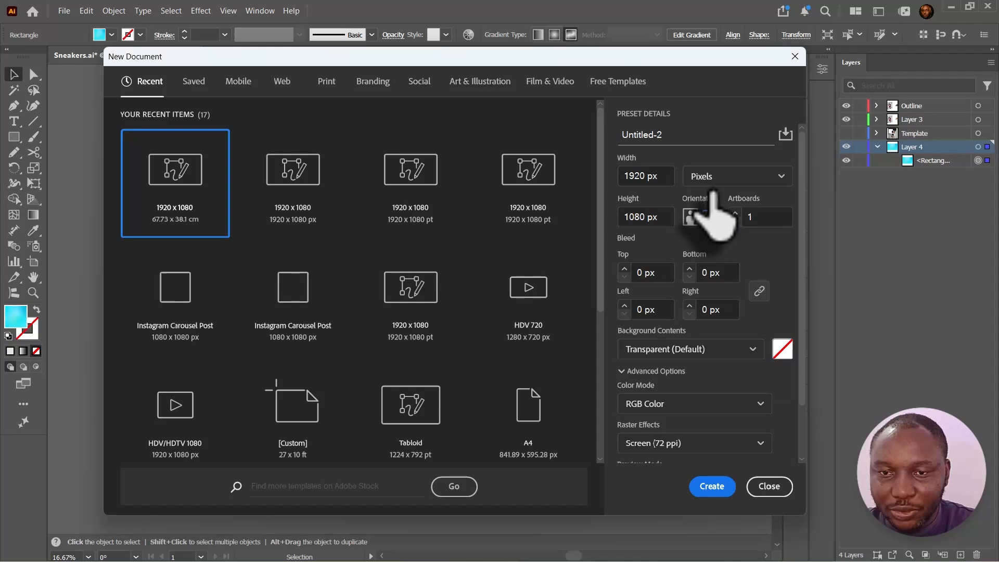
left_click(710, 486)
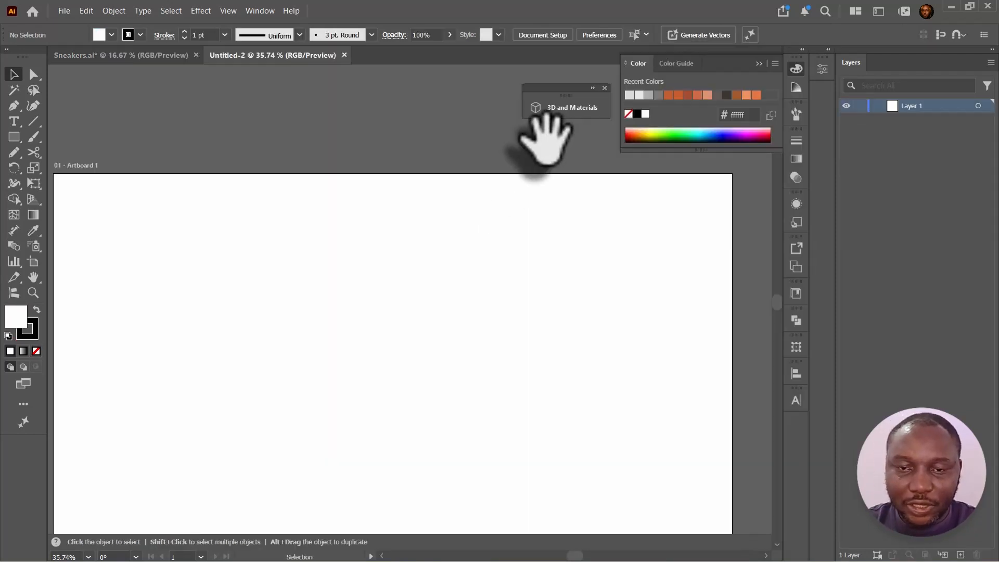
- Place the sneaker photo onto the artboard, scaling it to cover the artboard
left_click(64, 11)
key("Escape")
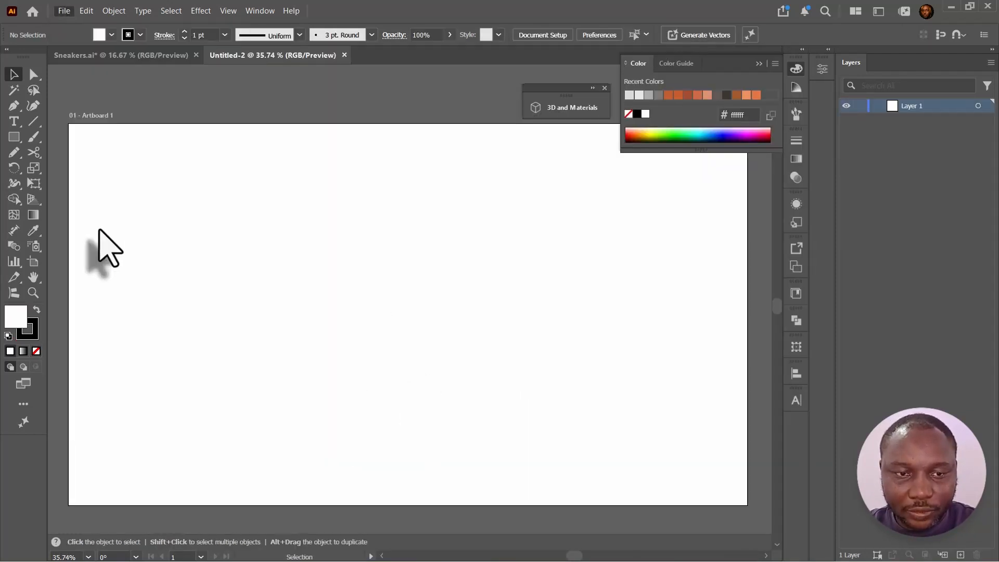
double_click(156, 223)
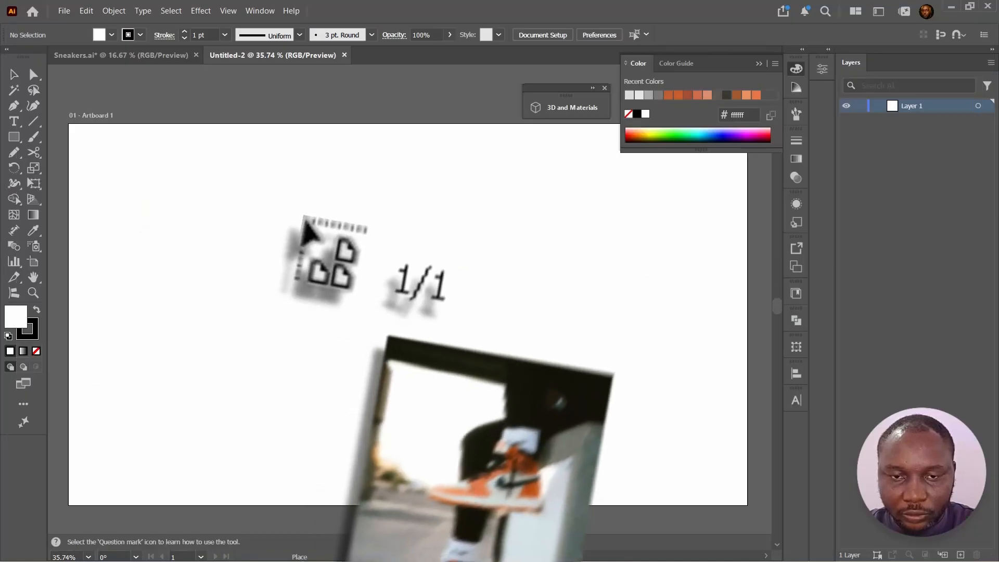
left_click(303, 218)
left_click_drag(691, 396, 811, 400)
left_click_drag(506, 329, 485, 341)
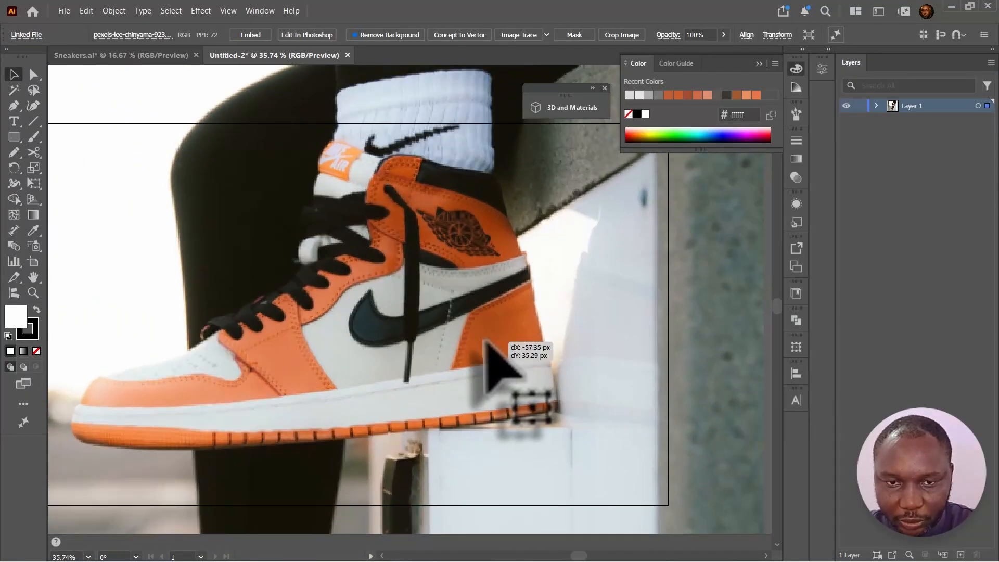
key("space")
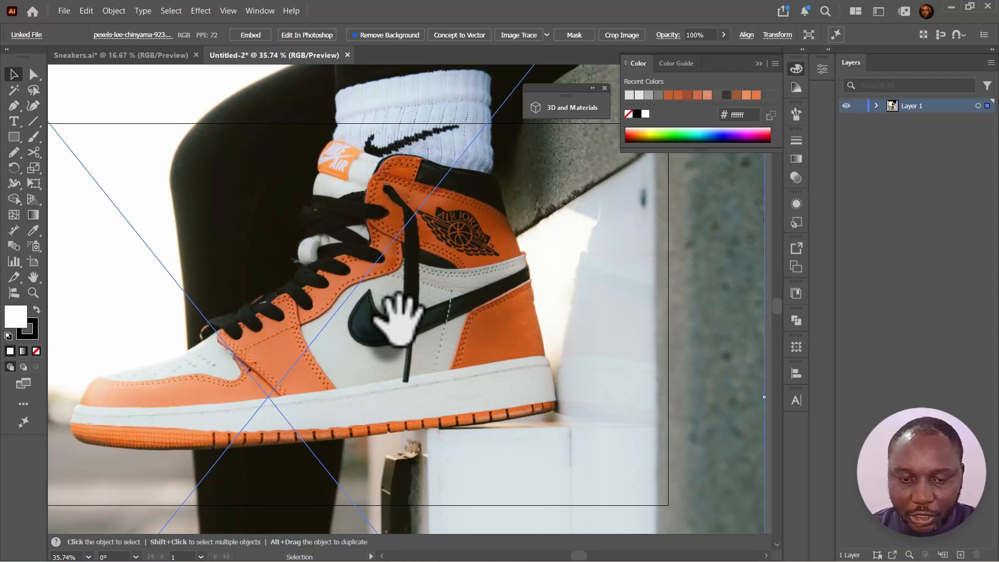
left_click_drag(343, 359, 411, 345)
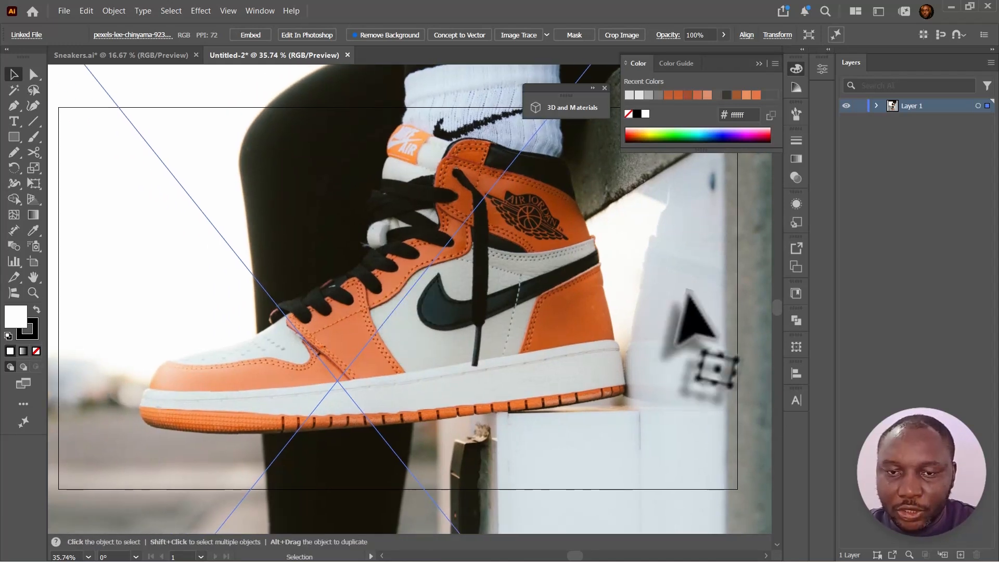
- Add two new layers and rename them Outline and Color
left_click(959, 555)
double_click(914, 106)
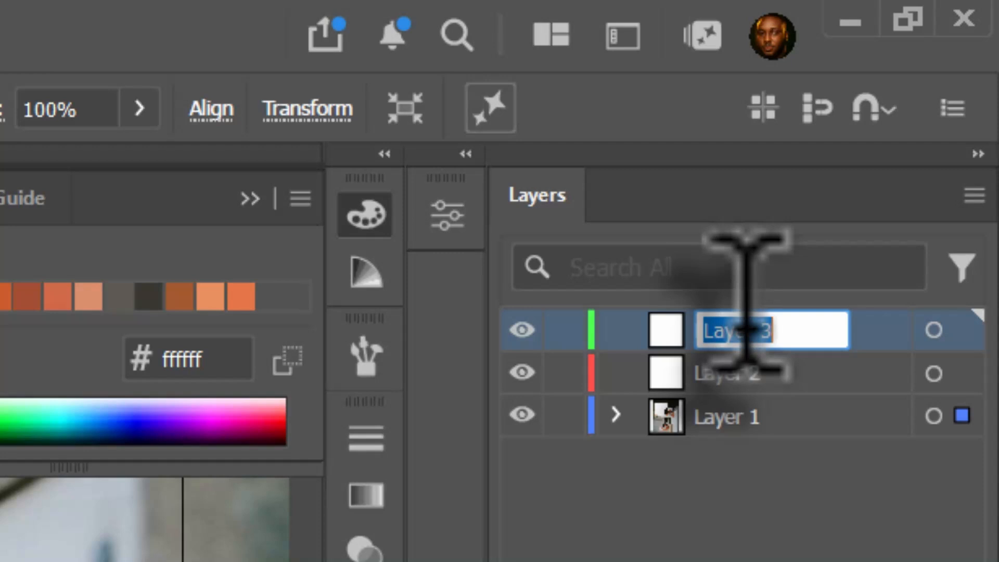
type("Outline")
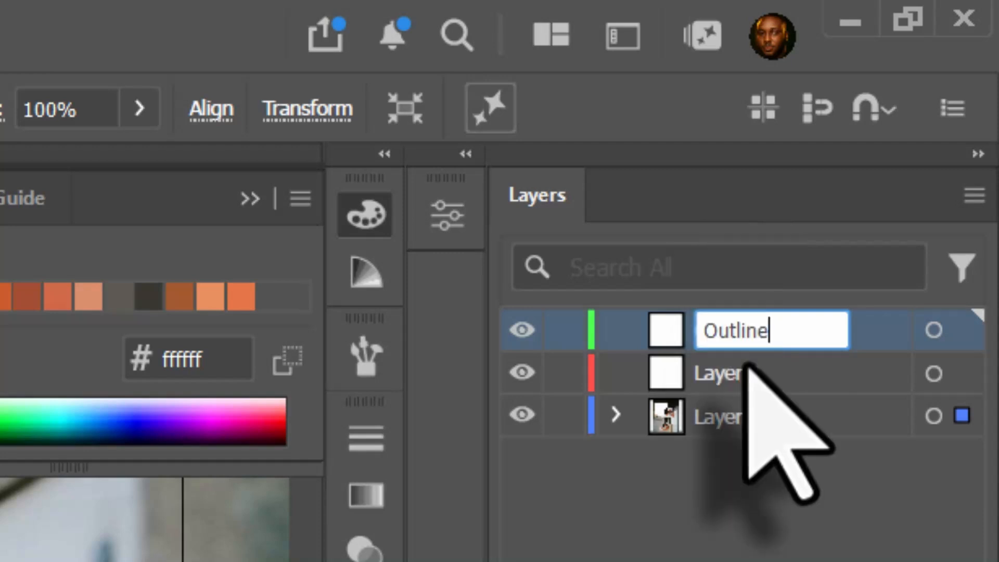
double_click(739, 373)
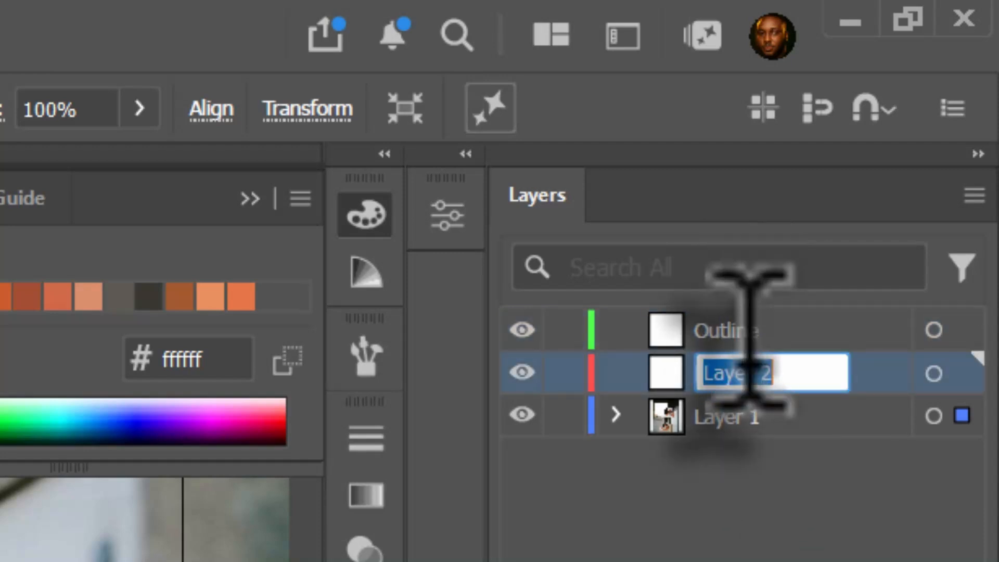
type("C")
type("olor")
- Rename the photo layer Template, convert it into a dimmed template layer, and lock the Color layer
left_click(738, 422)
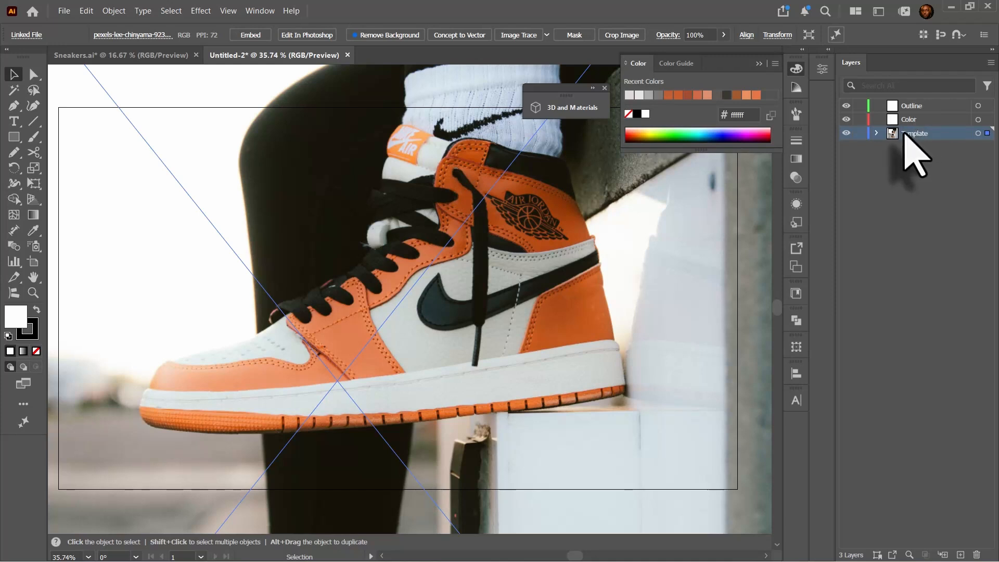
double_click(903, 134)
left_click(419, 252)
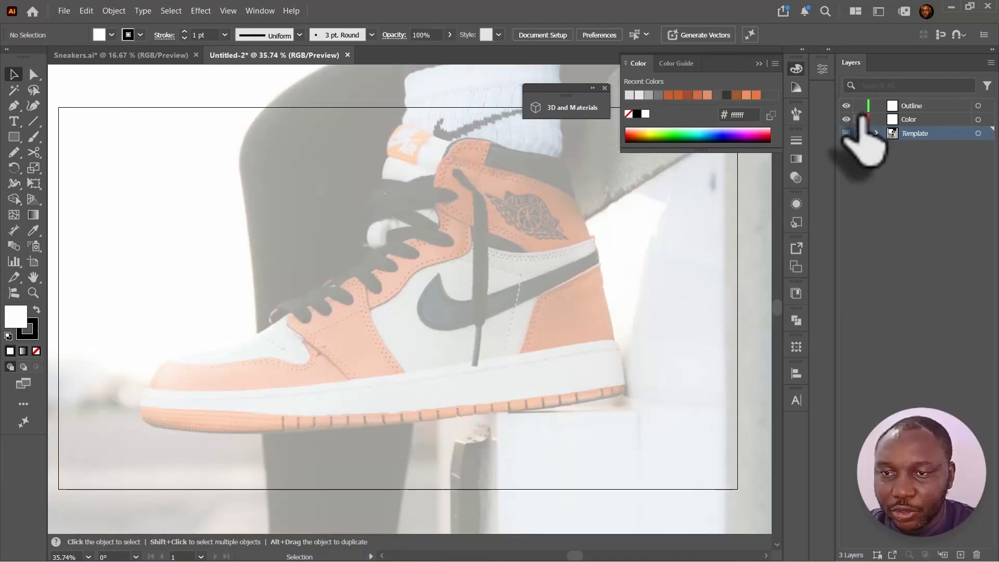
left_click(859, 119)
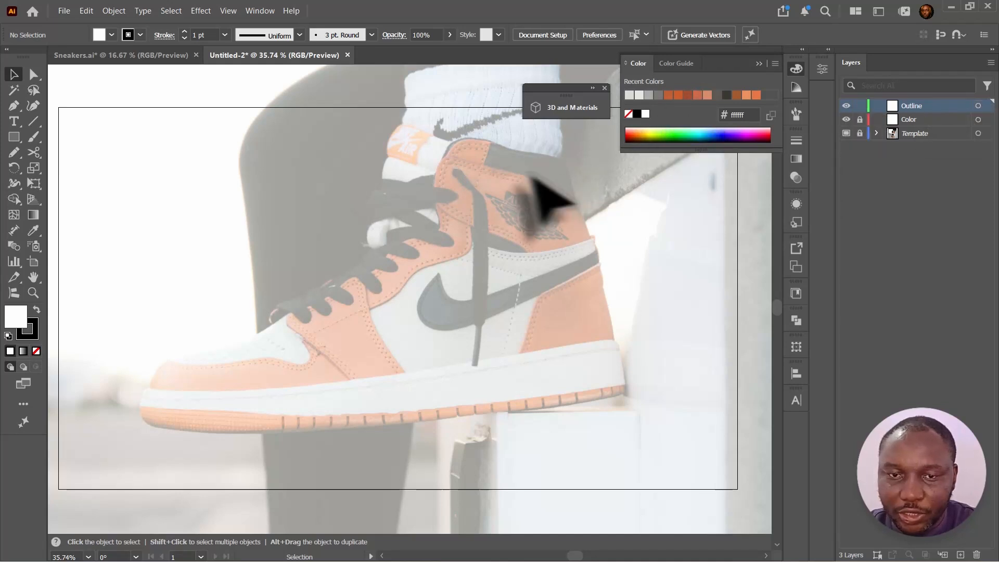
- On the Outline layer, trace the sneaker's outer contour with the Pencil tool, joining the path ends
key("ctrl+=")
left_click_drag(451, 287, 469, 329)
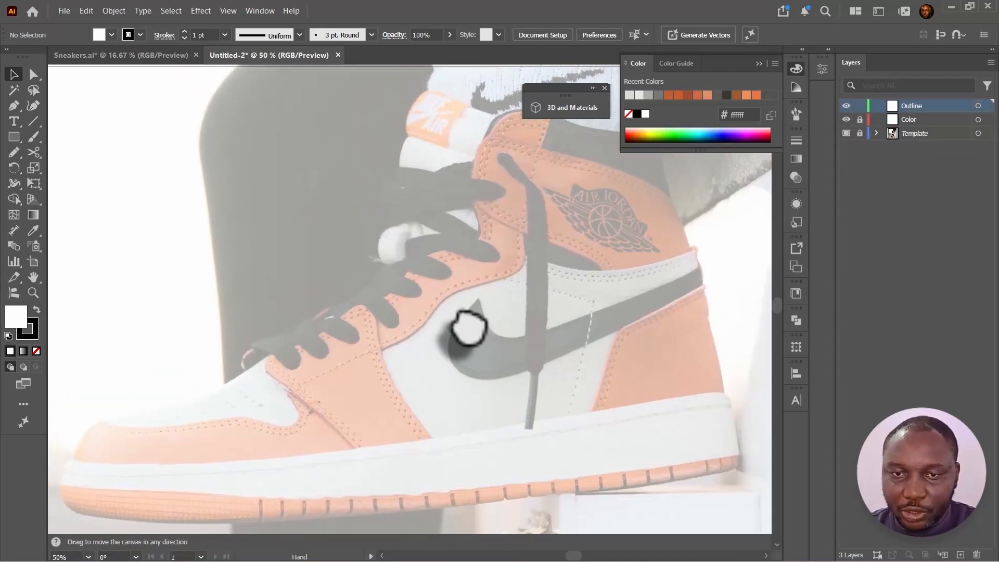
left_click(758, 64)
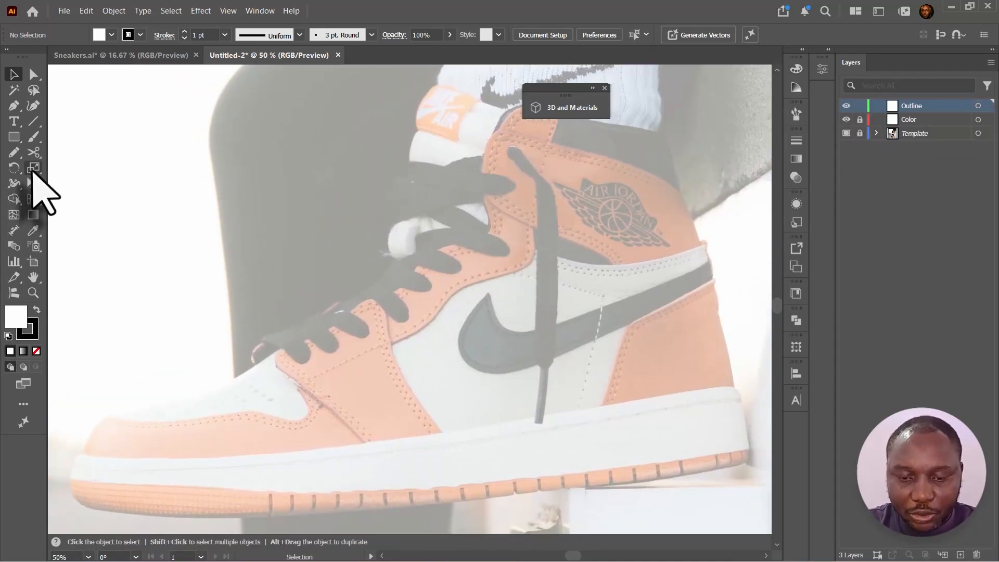
left_click(16, 152)
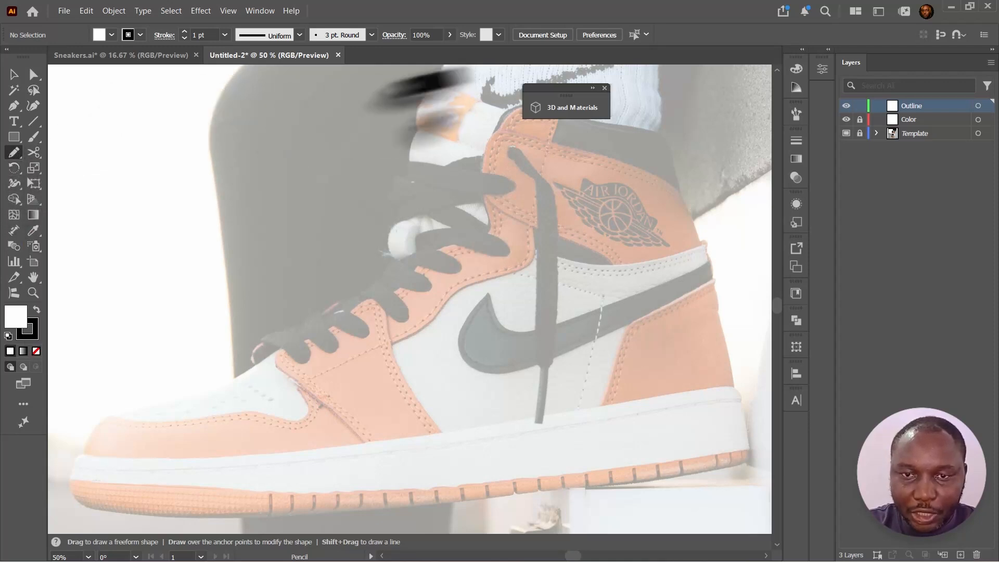
left_click_drag(575, 87, 592, 65)
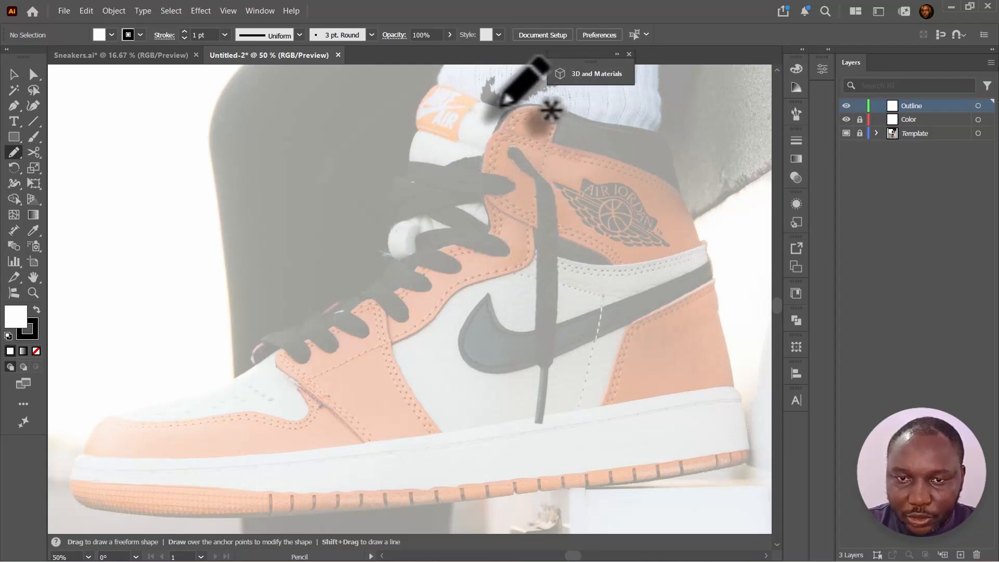
mouse_move(487, 102)
left_mouse_down()
mouse_move(665, 129)
mouse_move(743, 409)
mouse_move(552, 497)
mouse_move(177, 513)
mouse_move(91, 413)
mouse_move(374, 281)
mouse_move(401, 172)
mouse_move(401, 222)
mouse_move(448, 192)
mouse_move(517, 207)
left_mouse_up()
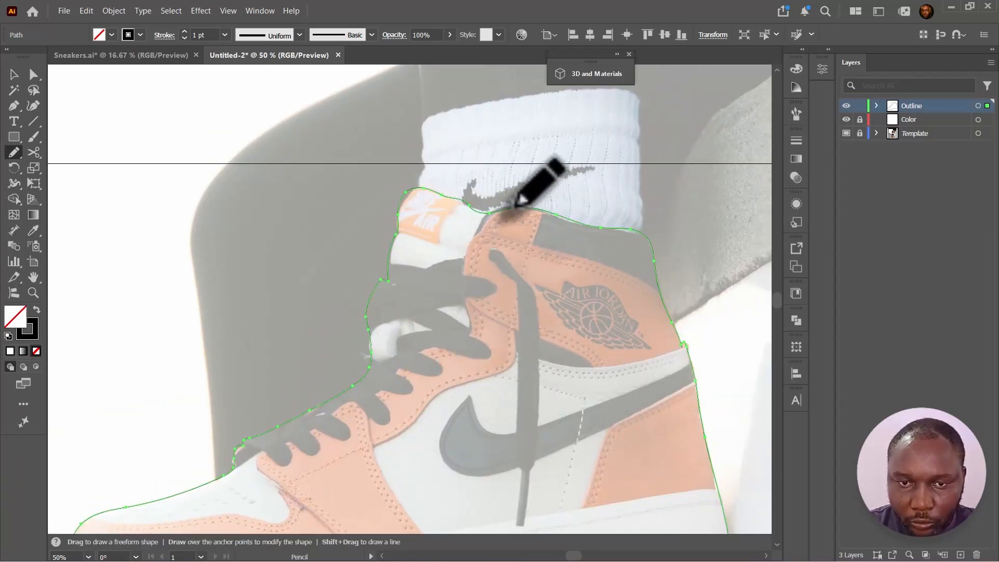
left_click_drag(388, 267, 403, 264)
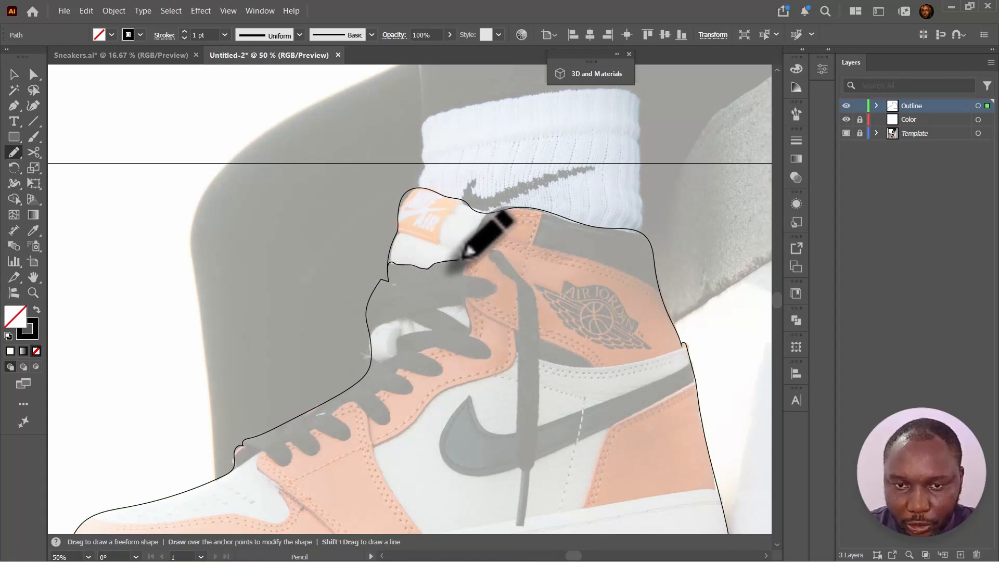
left_click_drag(502, 209, 514, 207)
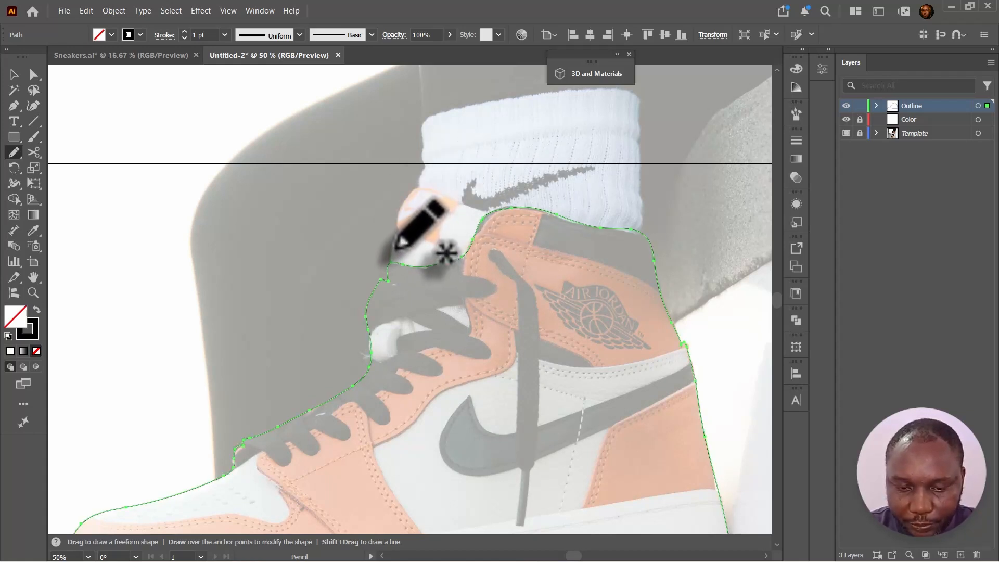
- Draw a separate Pencil path around the top of the collar padding
key("v")
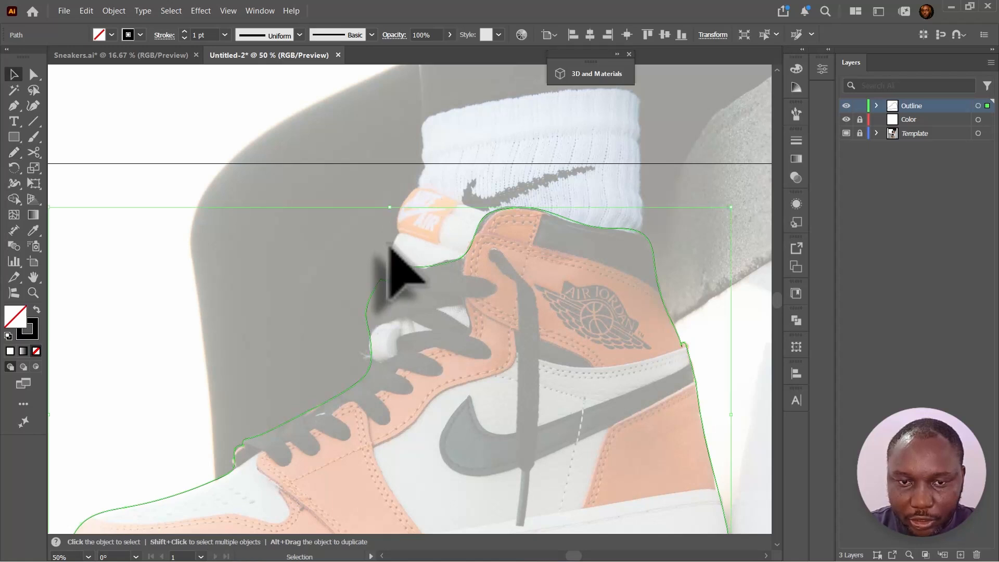
left_click(367, 193)
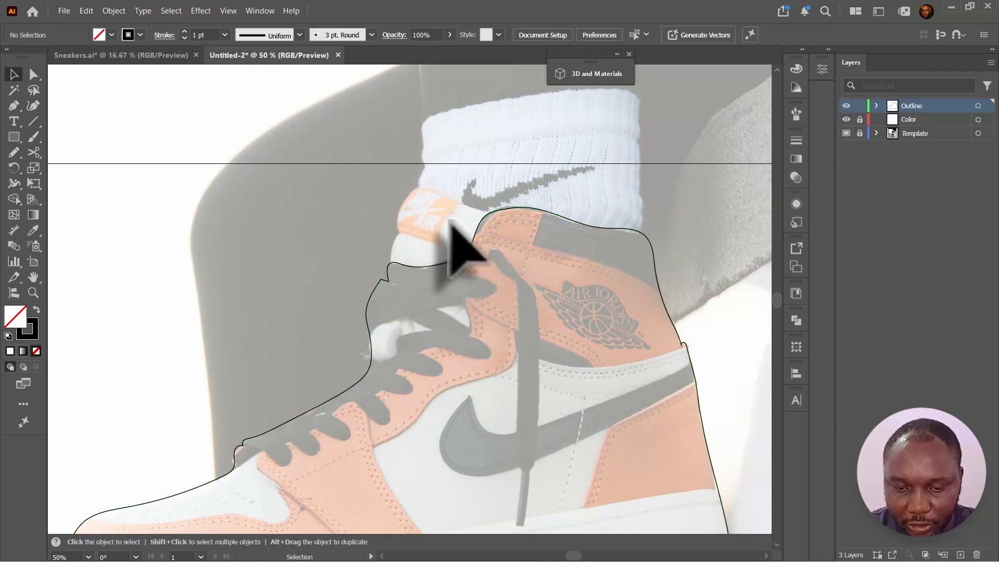
key("n")
mouse_move(487, 210)
left_mouse_down()
mouse_move(428, 186)
mouse_move(401, 202)
mouse_move(392, 267)
left_mouse_up()
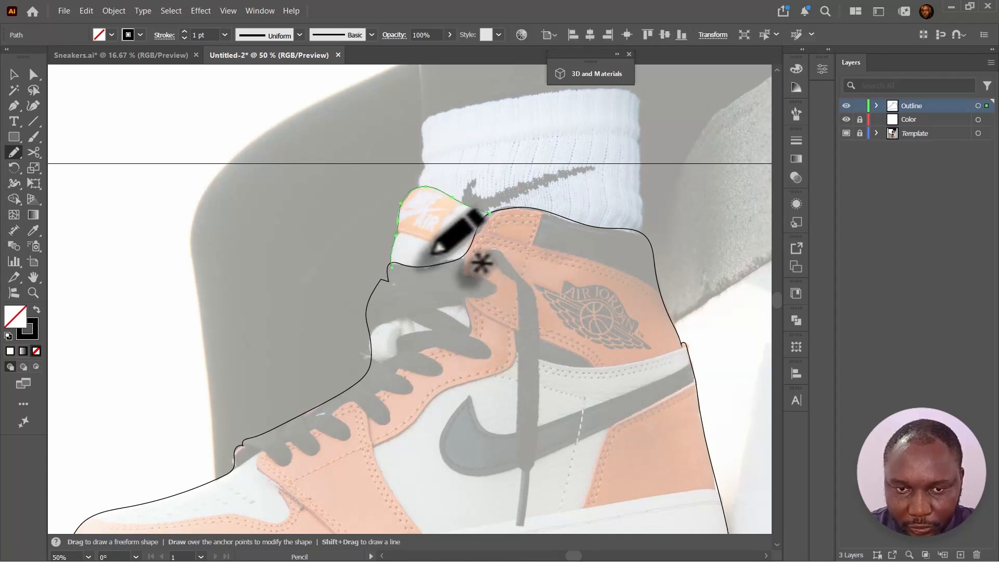
- Refine the outline's collar and heel curves by redrawing over them with the Pencil tool
key("v")
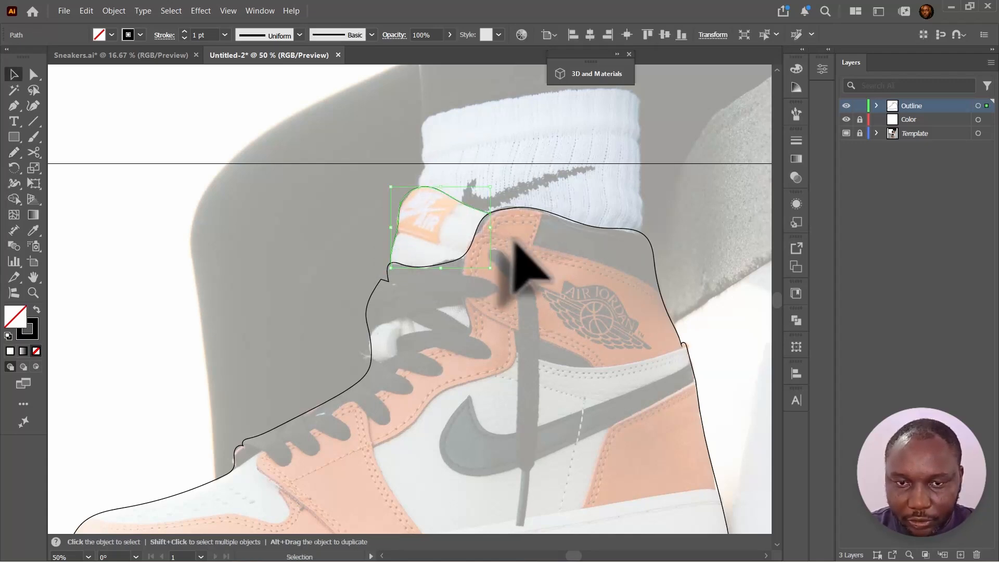
left_click_drag(593, 295, 517, 200)
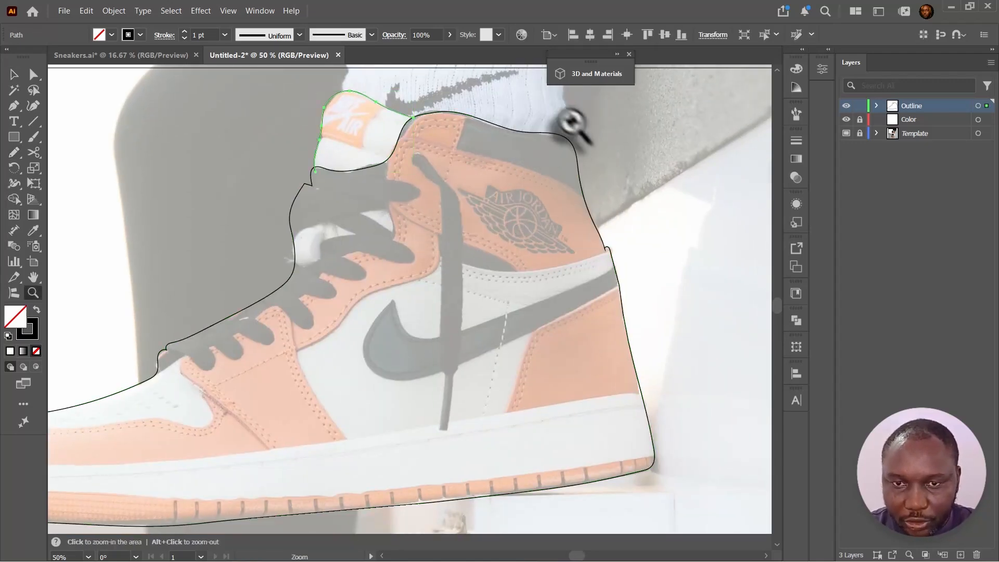
left_click_drag(564, 125, 620, 144)
left_click_drag(505, 200, 486, 265)
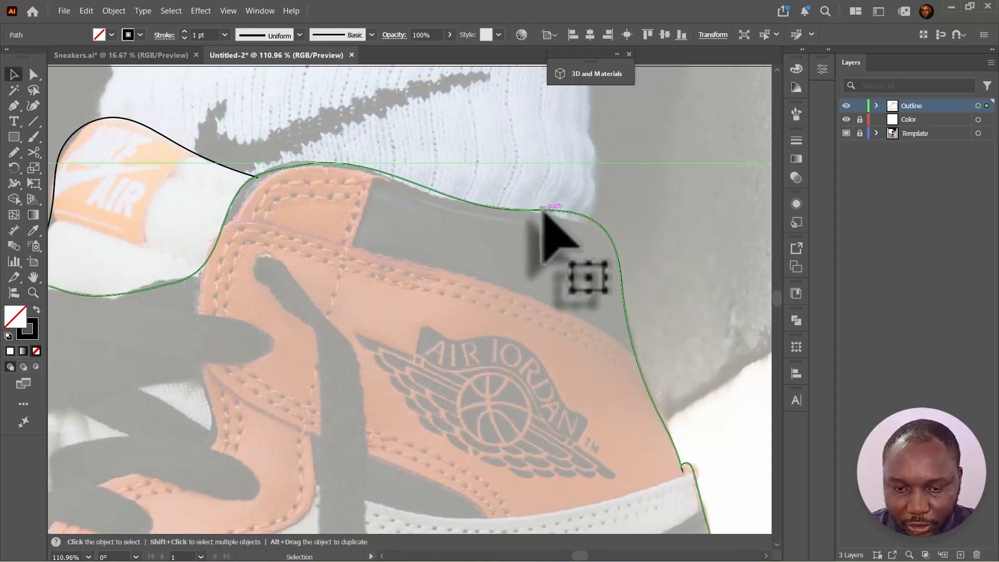
key("n")
key("ctrl+shift+a")
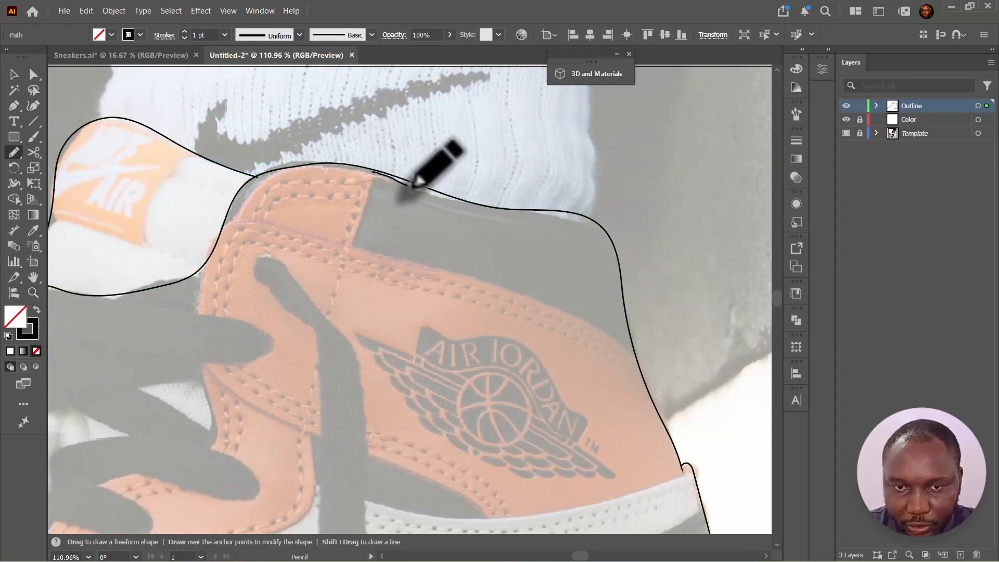
mouse_move(490, 206)
left_mouse_down()
mouse_move(567, 214)
mouse_move(613, 250)
left_mouse_up()
mouse_move(647, 349)
left_mouse_down()
mouse_move(564, 216)
mouse_move(520, 176)
left_mouse_up()
left_click_drag(501, 156, 573, 320)
left_click_drag(629, 484, 580, 120)
- Continue redrawing the outline along the heel and lace area with the Pencil tool
left_click_drag(568, 245, 614, 403)
mouse_move(266, 460)
left_mouse_down()
mouse_move(589, 266)
mouse_move(388, 309)
left_mouse_up()
left_click_drag(393, 283, 754, 395)
left_click_drag(177, 422, 218, 454)
mouse_move(541, 148)
left_mouse_down()
mouse_move(307, 409)
mouse_move(364, 352)
mouse_move(347, 370)
left_mouse_up()
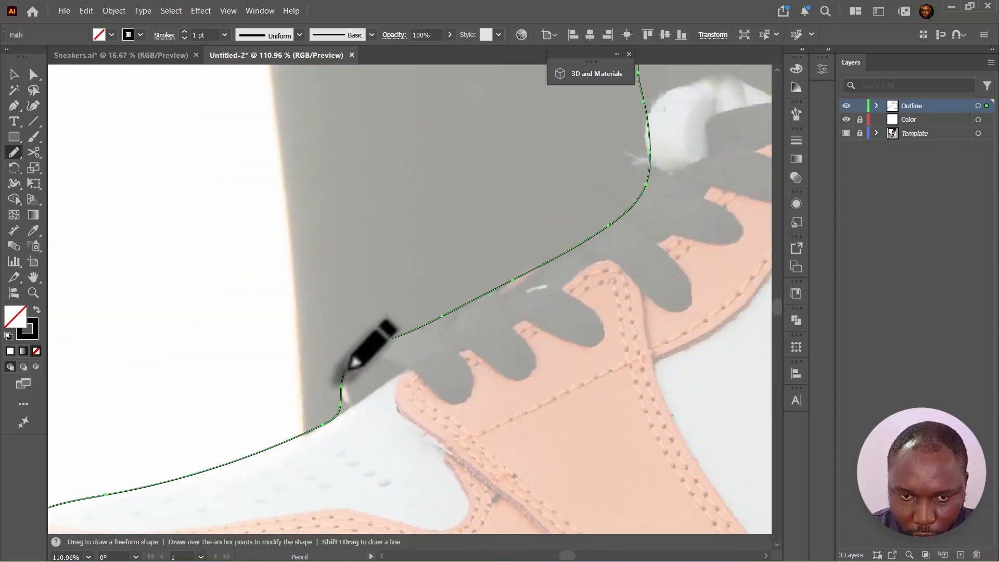
- Smooth the outline's edge along the laces and toe by redrawing over it with the Pencil tool
left_click_drag(668, 112, 450, 348)
left_click_drag(416, 439, 422, 328)
left_click_drag(462, 242, 402, 342)
left_click_drag(387, 340, 408, 299)
mouse_move(486, 298)
left_mouse_down()
mouse_move(579, 270)
mouse_move(390, 271)
left_mouse_up()
key("z")
left_click_drag(580, 270, 476, 269)
key("v")
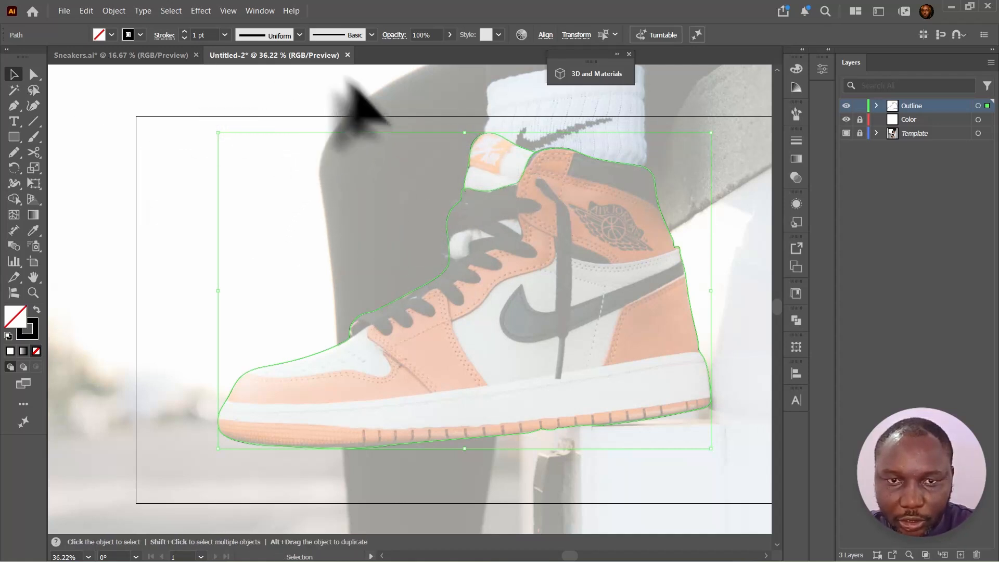
- Set the outline path's stroke weight to 6 pt
left_click(184, 31)
left_click(184, 32)
left_click(184, 31)
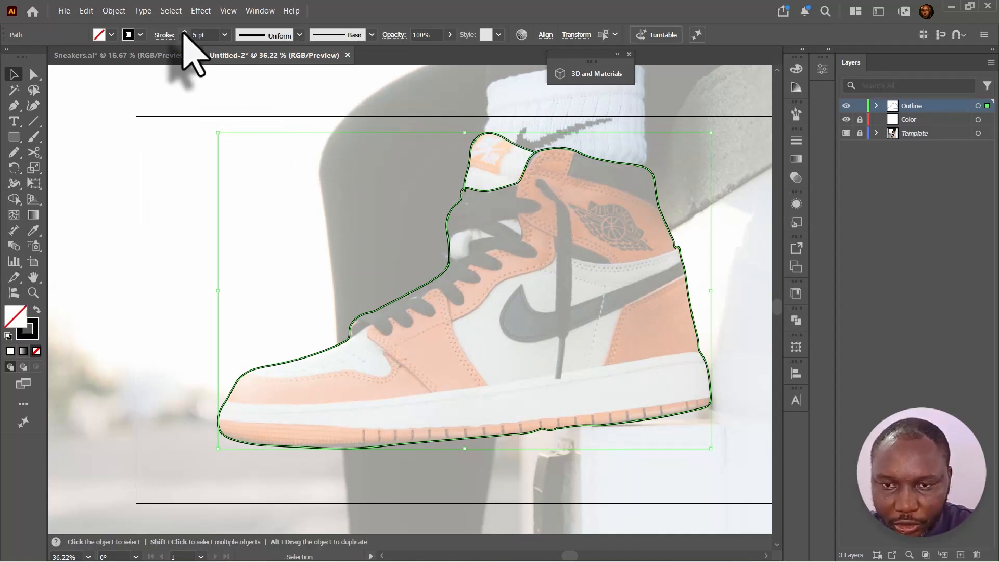
left_click(184, 31)
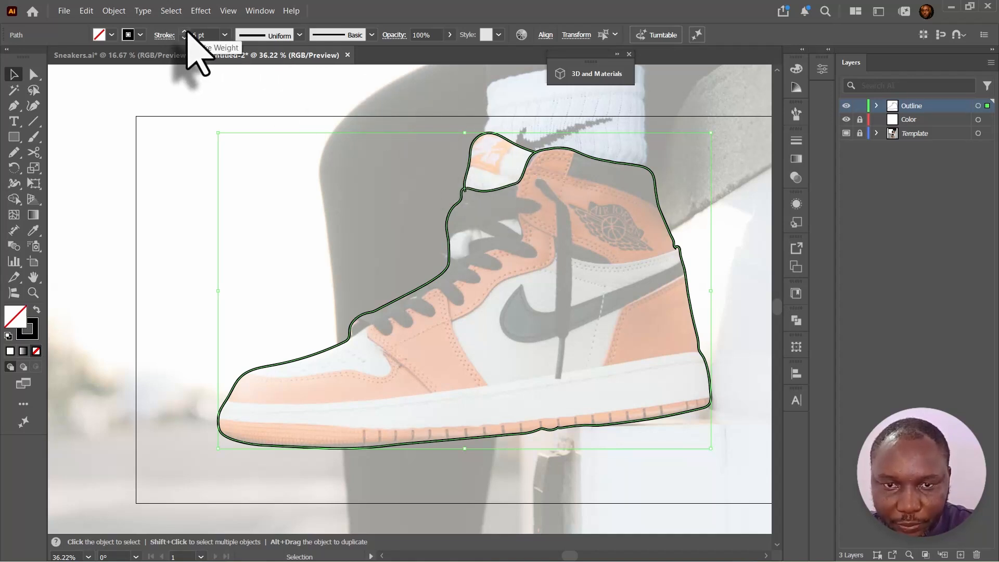
left_click(184, 31)
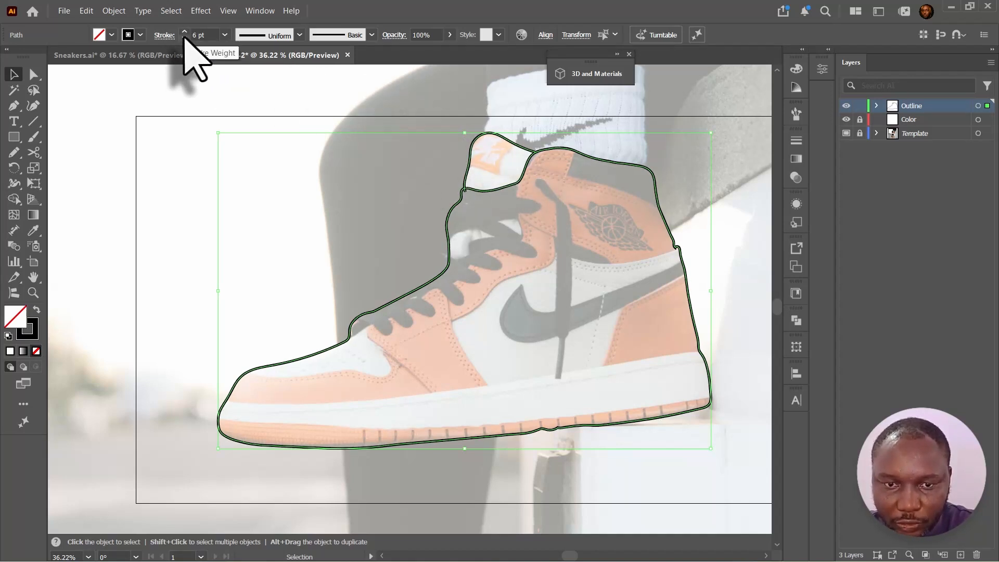
left_click(327, 82)
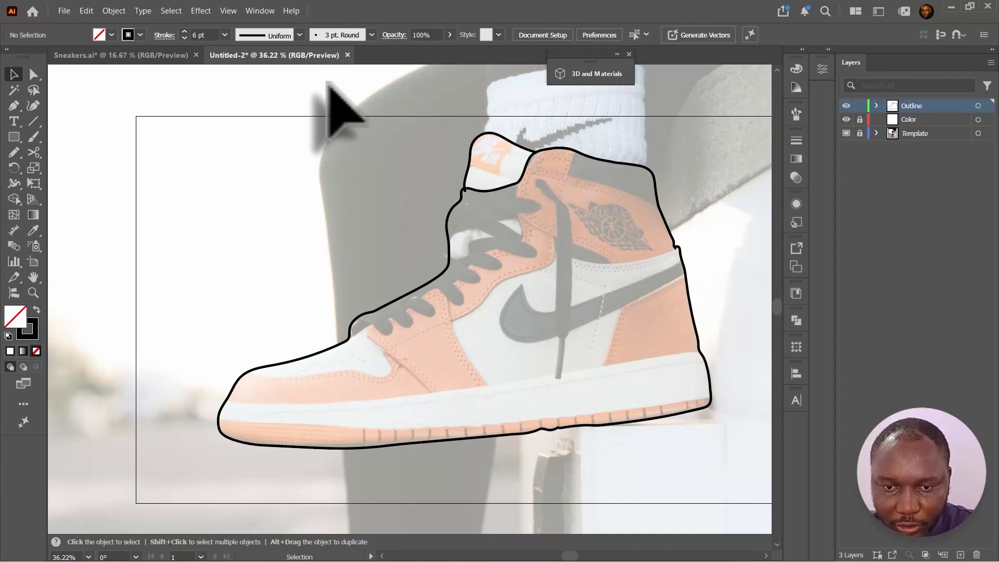
- Zoom in to examine the kink in the outline along the heel edge
key("ctrl+plus")
key("ctrl+plus")
left_click_drag(576, 311, 263, 364)
key("z")
left_click_drag(568, 284, 452, 352)
key("a")
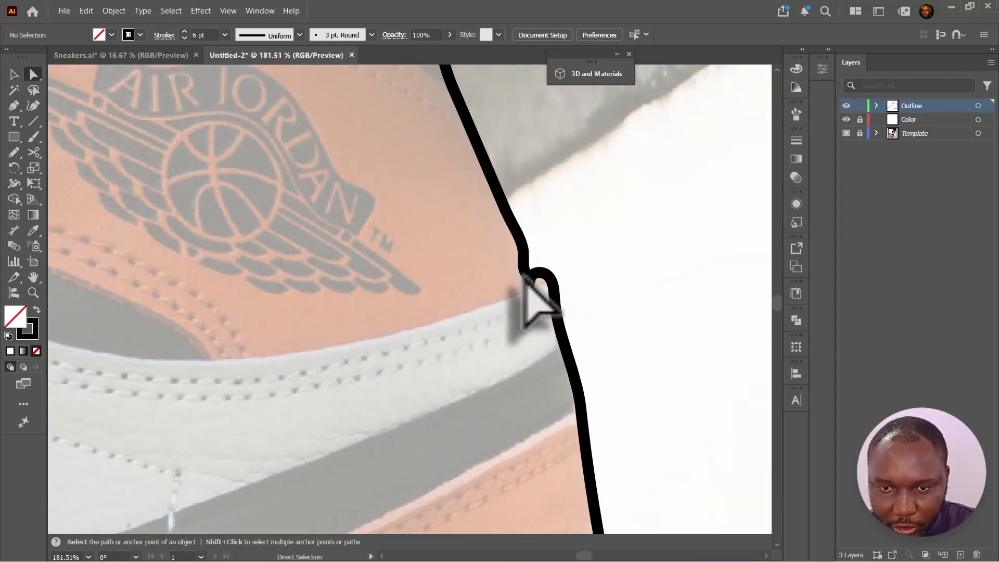
left_click(532, 272)
key("n")
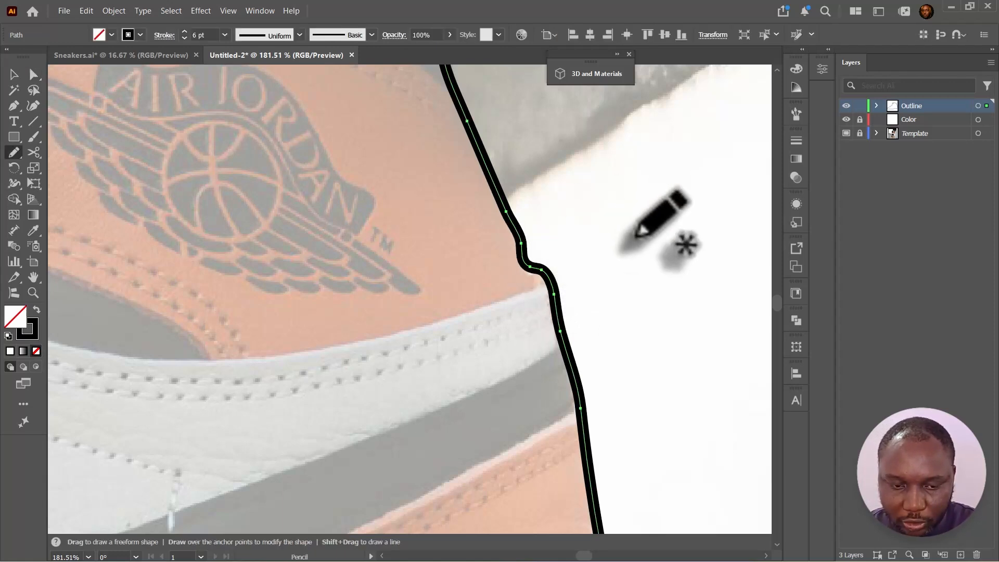
- Draw two lace loops near the collar with the Pencil tool
key("z")
left_click(645, 239, "alt")
left_click(475, 400, "alt")
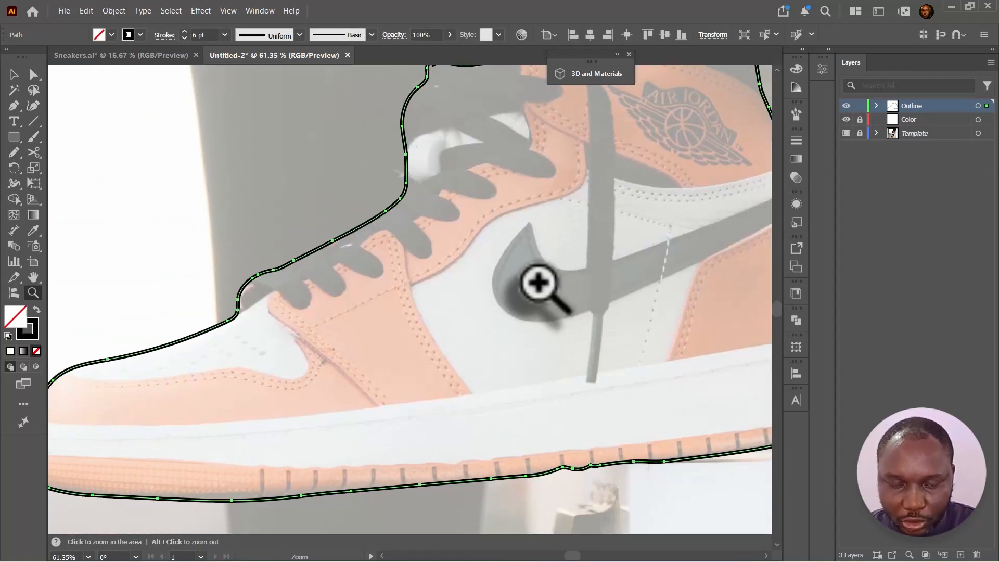
key("v")
key("space")
left_click_drag(530, 138, 456, 267)
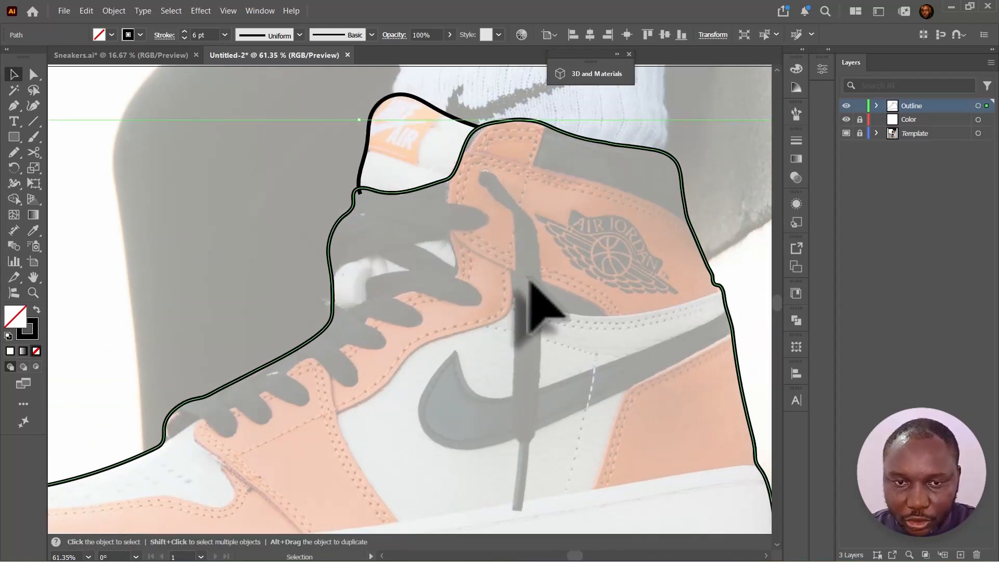
key("z")
left_click_drag(347, 186, 436, 175)
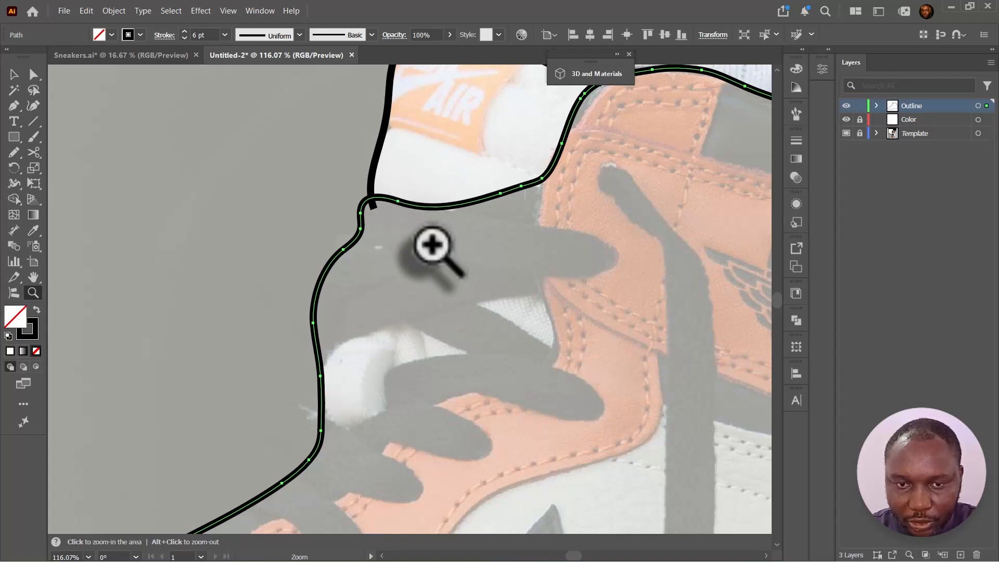
key("n")
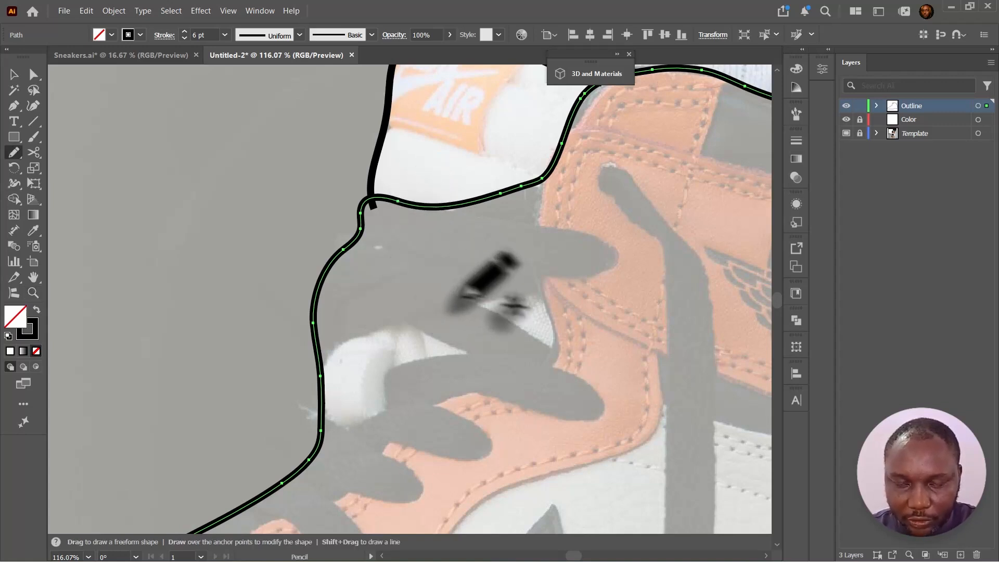
mouse_move(590, 383)
left_mouse_down()
mouse_move(606, 406)
mouse_move(595, 421)
left_mouse_up()
mouse_move(587, 373)
left_mouse_down()
mouse_move(537, 346)
mouse_move(448, 344)
mouse_move(409, 357)
mouse_move(383, 393)
mouse_move(603, 412)
left_mouse_up()
mouse_move(614, 255)
left_mouse_down()
mouse_move(555, 225)
mouse_move(376, 196)
mouse_move(346, 204)
mouse_move(338, 223)
mouse_move(513, 274)
mouse_move(582, 279)
mouse_move(614, 255)
left_mouse_up()
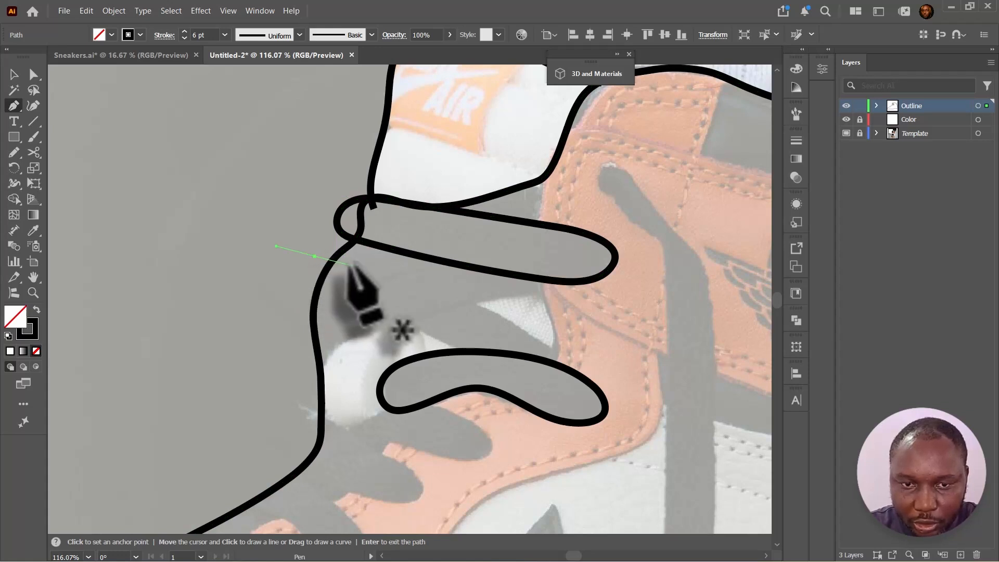
- Draw a curved lace strand from the collar down across the lace loops with the Pen tool
left_click(313, 253)
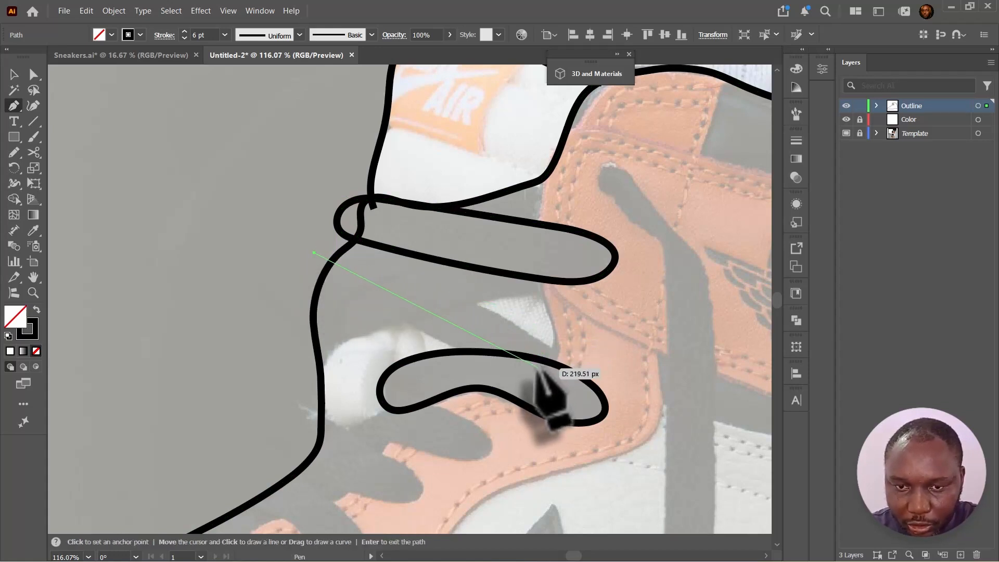
left_click_drag(539, 370, 605, 431)
key("c")
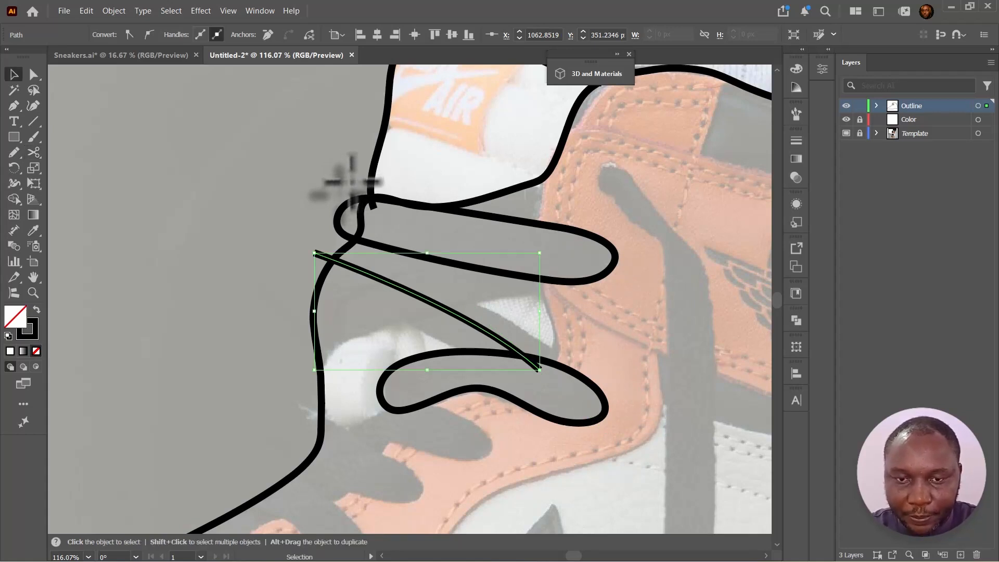
- Give the lace strand a 39 pt stroke with round caps
left_click(101, 155)
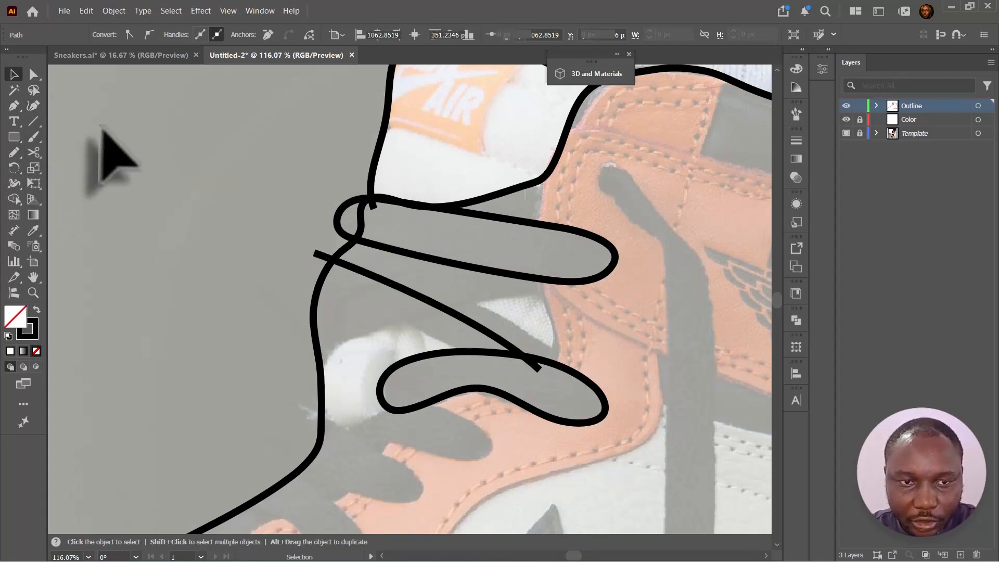
left_click(365, 274)
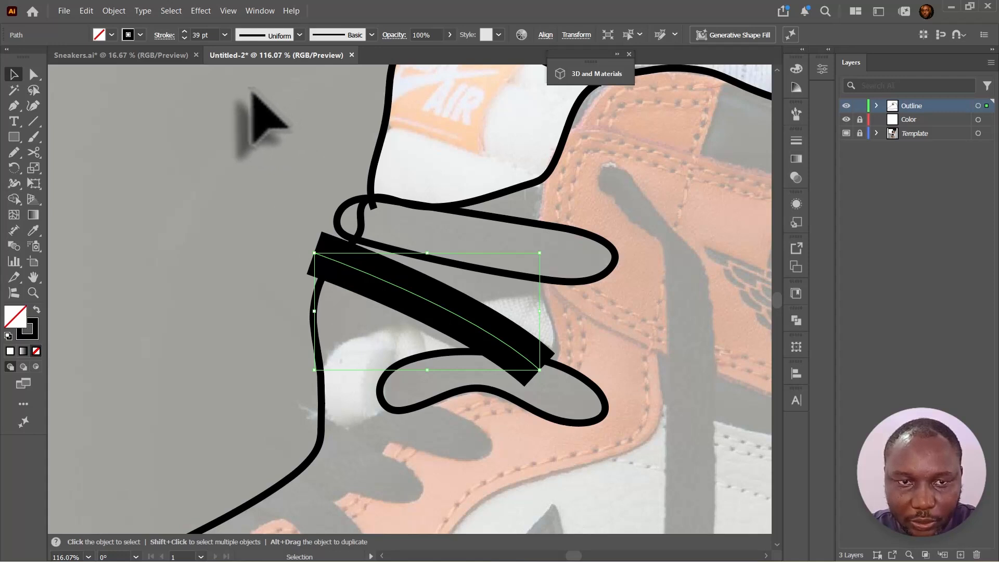
left_click(169, 35)
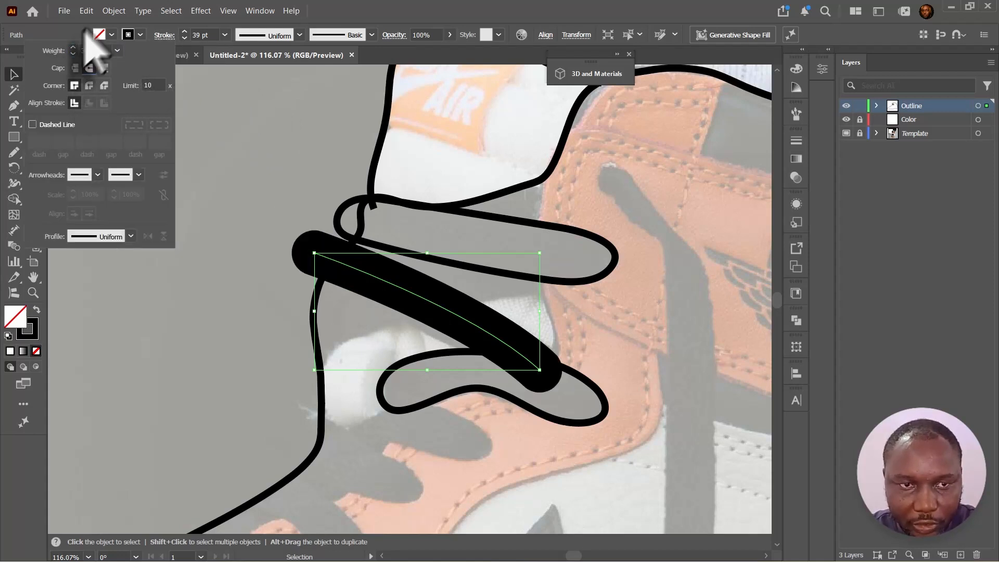
- Convert the thick lace strand with Outline Stroke and swap its fill and stroke
left_click(114, 11)
mouse_move(209, 381)
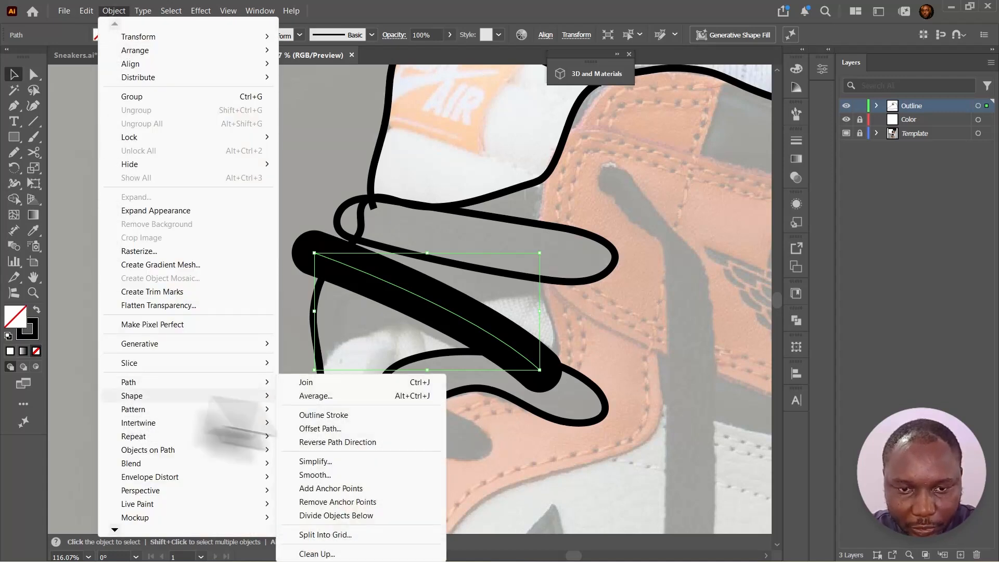
left_click(332, 416)
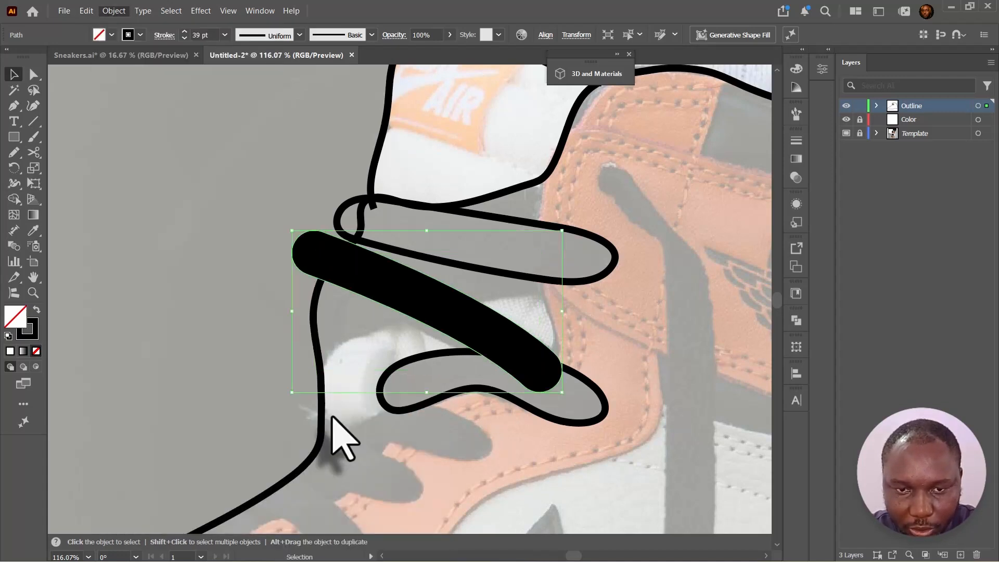
left_click(36, 308)
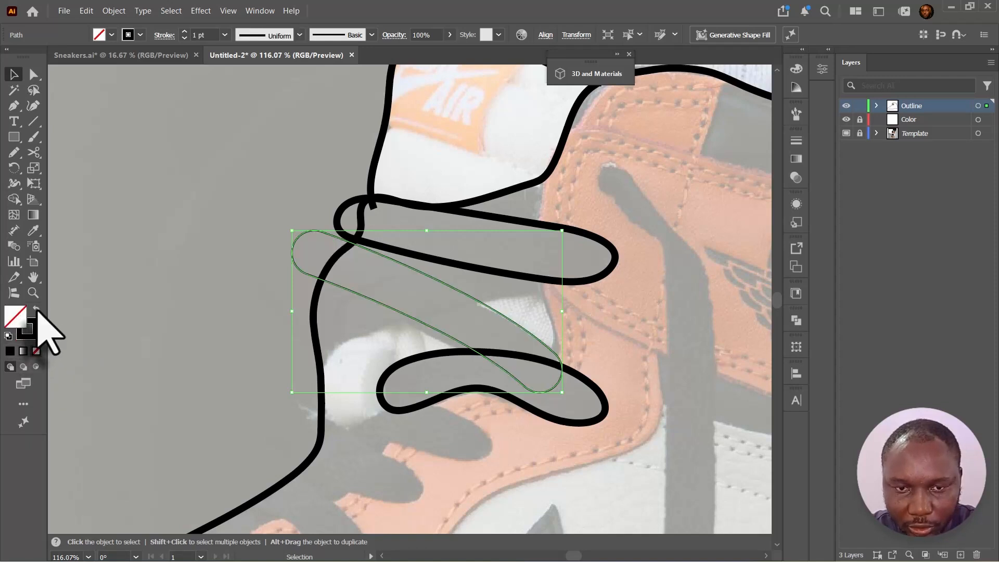
- Match the lace shape's stroke to the outline's 6 pt stroke using the Eyedropper
left_click(184, 31)
left_click(184, 32)
left_click(185, 32)
left_click(185, 32)
left_click(184, 32)
left_click(185, 31)
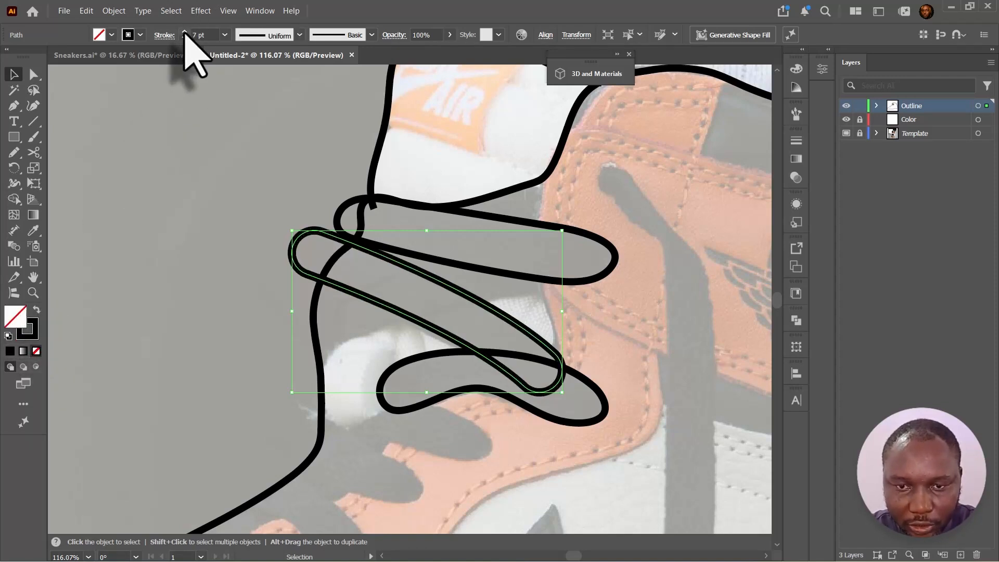
key("i")
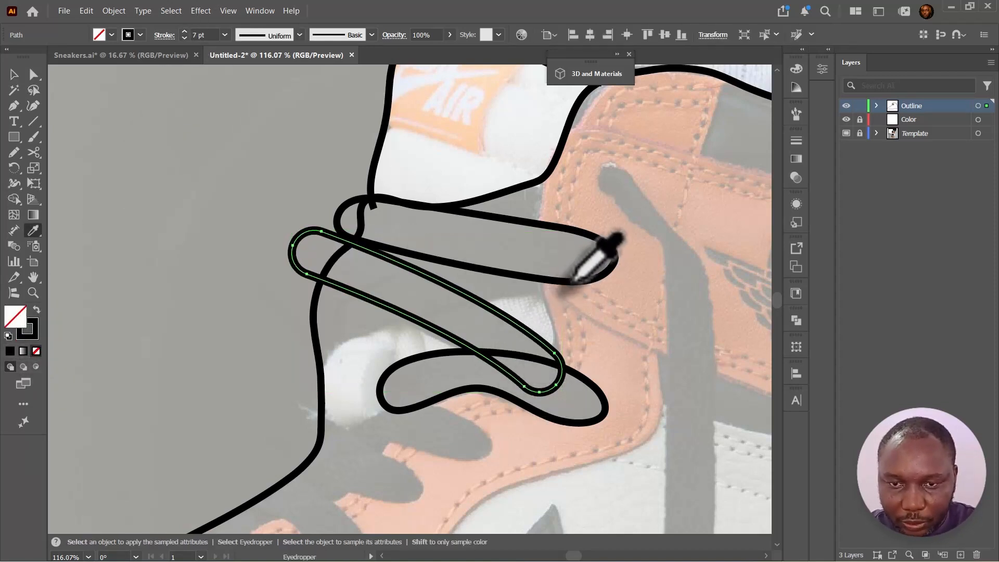
left_click(571, 281)
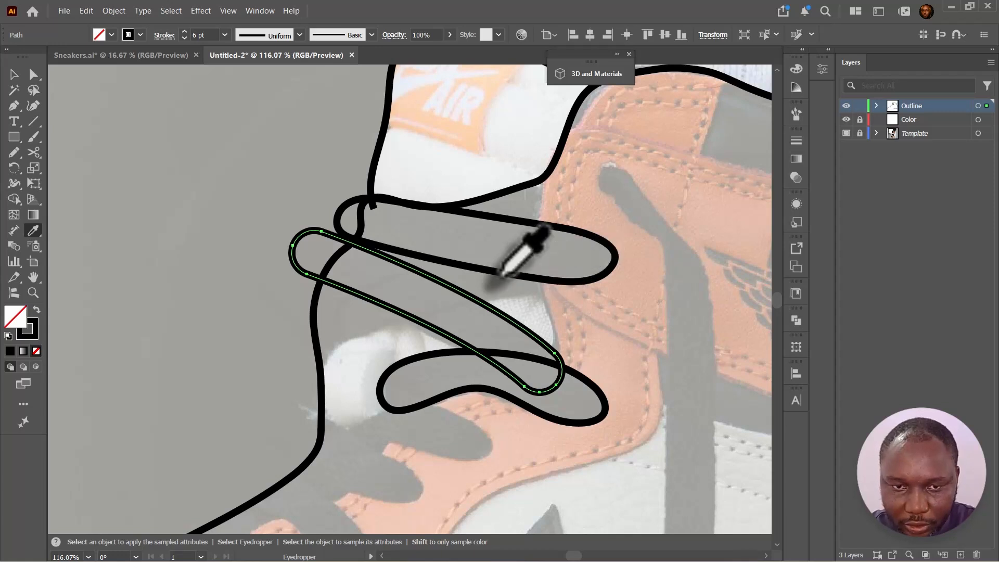
key("v")
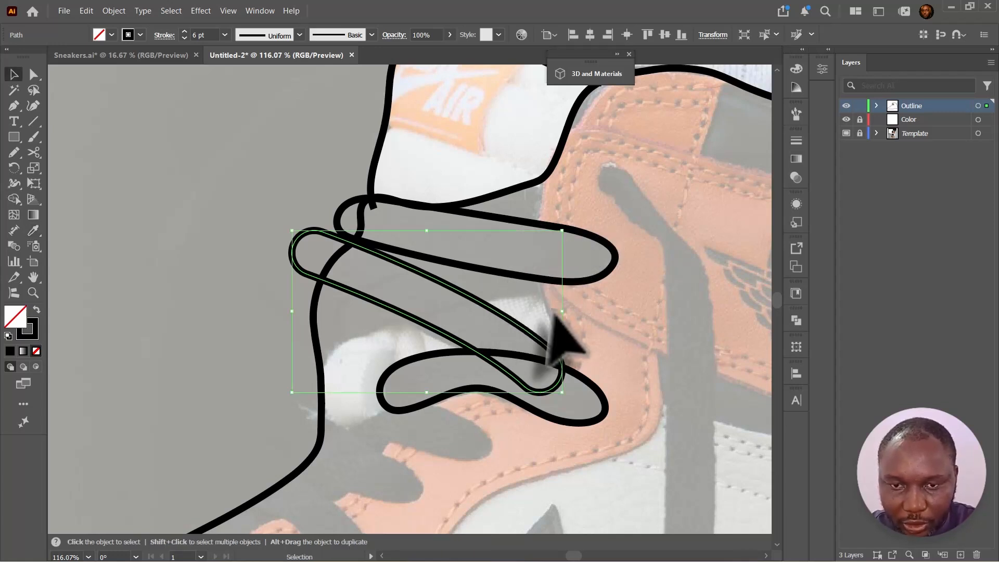
left_click(604, 323)
scroll(468, 367, "down", 5)
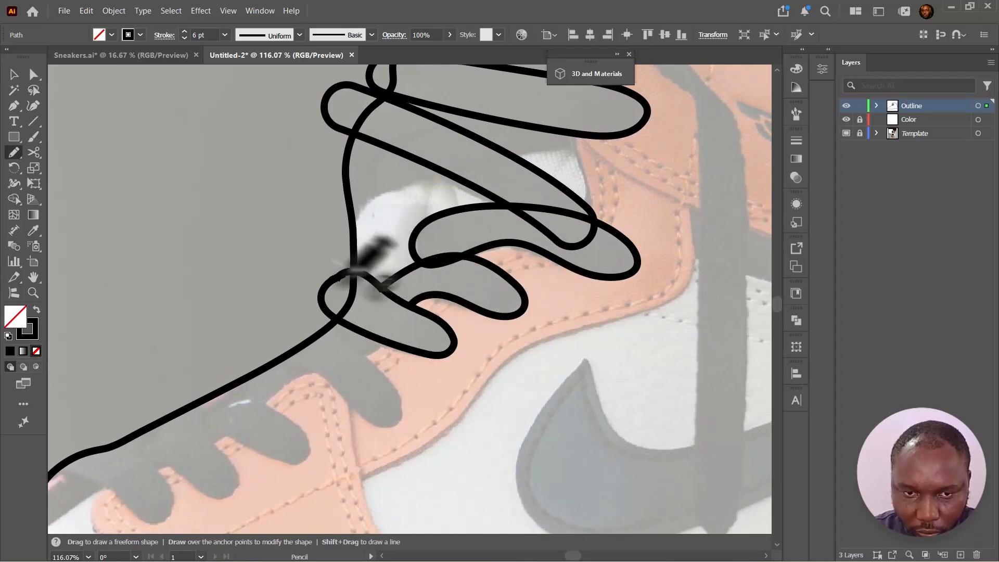
- Draw the remaining lace loops and the long hanging lace strand with the Pencil tool
left_click_drag(323, 327, 434, 238)
left_click_drag(411, 241, 440, 301)
left_click_drag(390, 251, 393, 245)
mouse_move(345, 297)
left_mouse_down()
mouse_move(387, 252)
mouse_move(431, 264)
mouse_move(424, 235)
left_mouse_up()
left_click_drag(288, 308, 383, 354)
mouse_move(710, 115)
left_mouse_down()
mouse_move(473, 281)
mouse_move(457, 186)
left_mouse_up()
mouse_move(457, 130)
left_mouse_down()
mouse_move(419, 126)
mouse_move(458, 199)
mouse_move(463, 505)
left_mouse_up()
mouse_move(415, 116)
left_mouse_down()
mouse_move(492, 297)
mouse_move(483, 502)
left_mouse_up()
mouse_move(482, 490)
left_mouse_down()
mouse_move(475, 303)
mouse_move(470, 323)
left_mouse_up()
left_click_drag(463, 292, 574, 476)
left_click_drag(472, 200, 566, 259)
key("v")
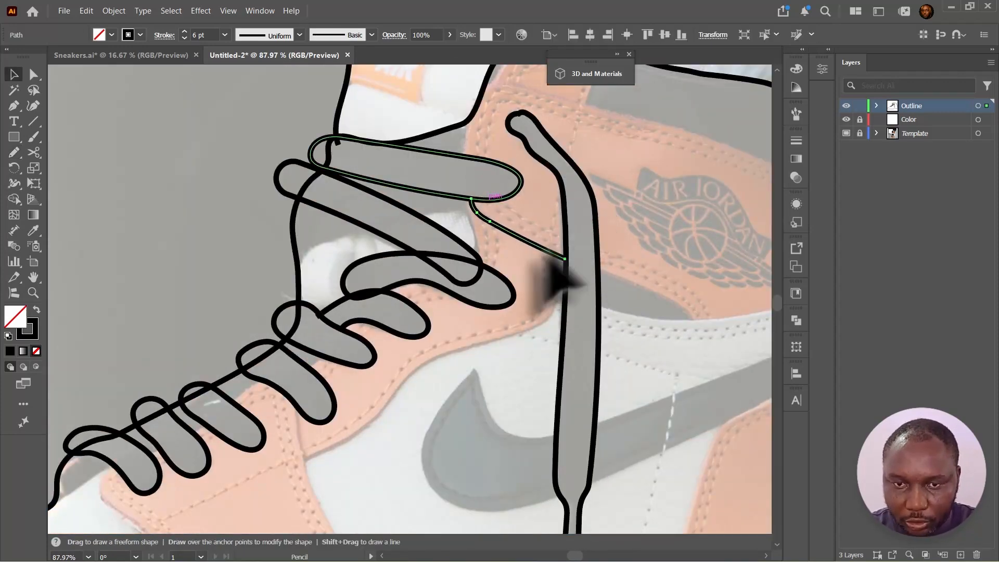
- Set the stroke to 4 pt and trace the swoosh and the side stripe with the Pencil tool
left_click(184, 38)
left_click(184, 38)
left_click_drag(624, 278, 480, 239)
left_click_drag(492, 283, 713, 242)
left_click_drag(454, 384, 720, 274)
mouse_move(411, 395)
left_mouse_down()
mouse_move(333, 329)
mouse_move(415, 458)
mouse_move(728, 306)
left_mouse_up()
left_click_drag(546, 333, 604, 259)
left_click_drag(465, 136, 473, 177)
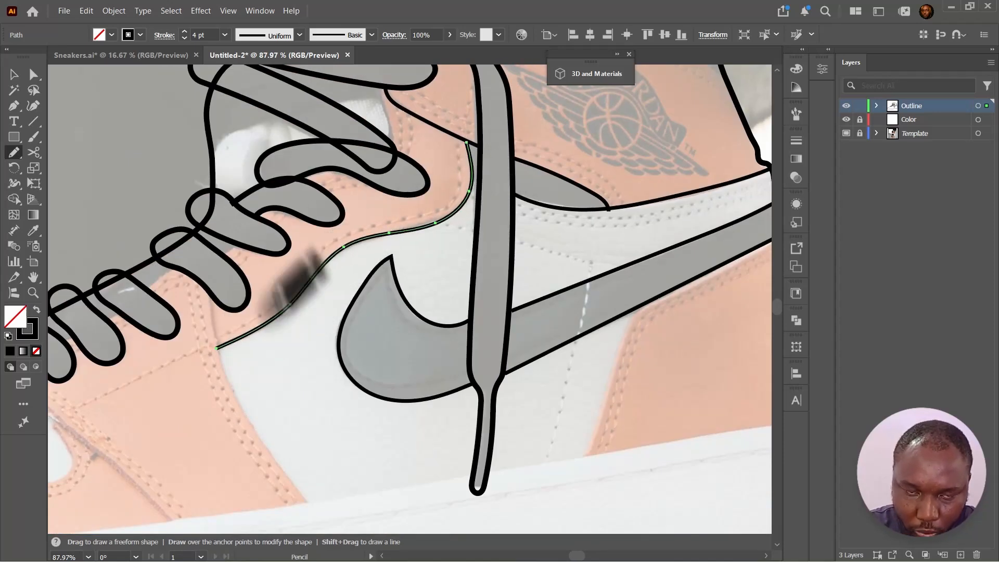
- Trace the toe-side panel seams below the laces with the Pencil tool
left_click_drag(209, 300, 310, 507)
left_click_drag(181, 351, 383, 245)
left_click_drag(224, 250, 373, 416)
left_click_drag(343, 279, 600, 287)
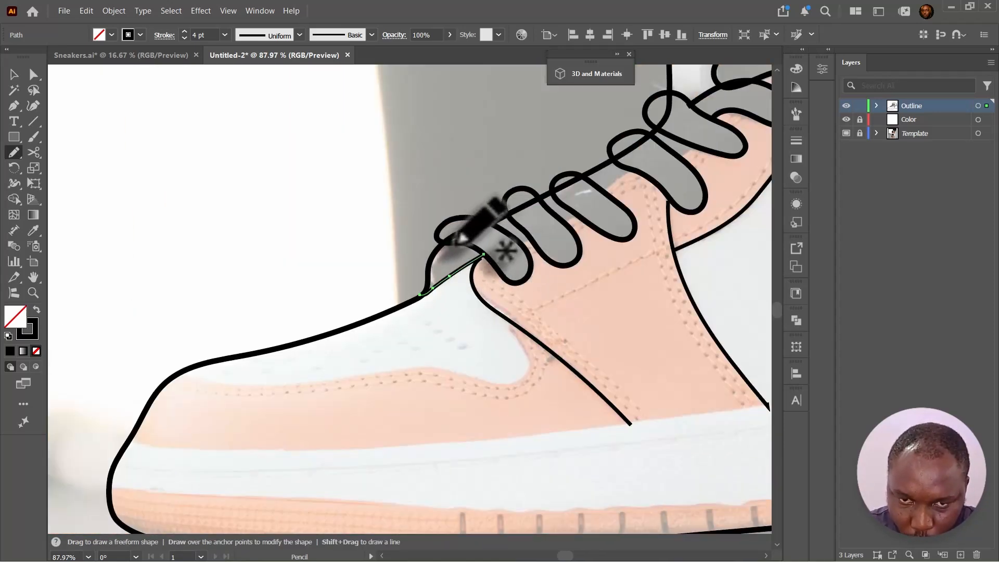
key("v")
left_click(410, 234)
mouse_move(176, 378)
left_mouse_down()
mouse_move(318, 388)
mouse_move(513, 325)
left_mouse_up()
left_click_drag(520, 353, 483, 225)
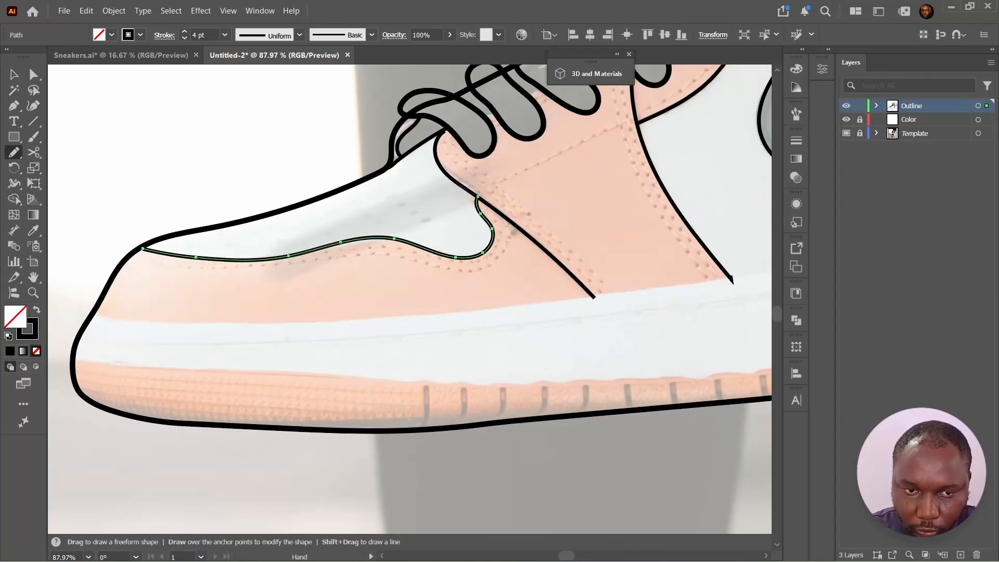
- Trace the midsole's top lines along the sole with the Pencil tool
left_click_drag(95, 315, 780, 266)
left_click_drag(743, 271, 370, 298)
mouse_move(408, 294)
left_mouse_down()
mouse_move(748, 235)
mouse_move(593, 181)
left_mouse_up()
left_click_drag(593, 181, 708, 169)
left_click_drag(722, 194, 78, 287)
left_click_drag(99, 289, 526, 284)
left_click_drag(506, 283, 183, 307)
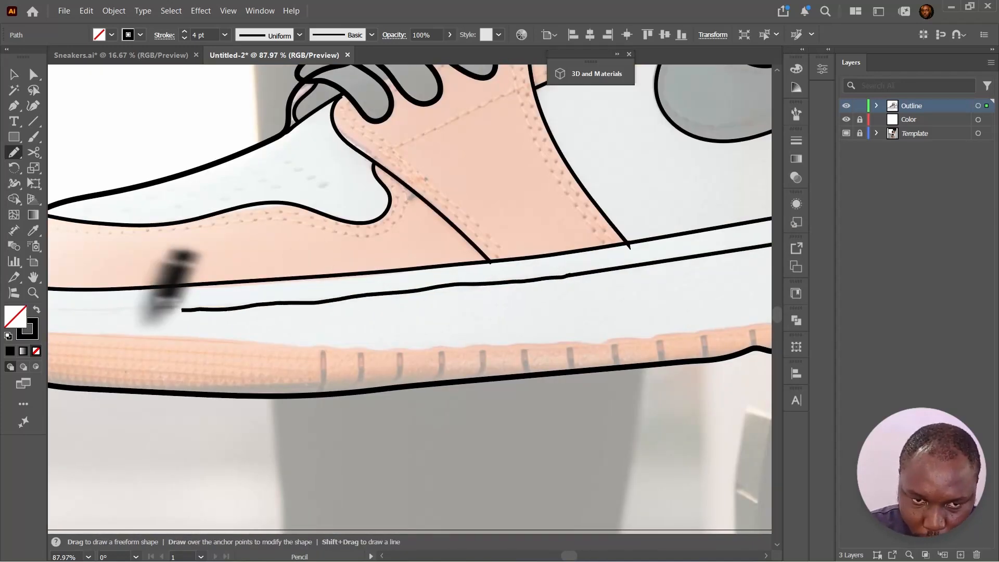
- Trace the heel panel edge beneath the side stripe with the Pencil tool
left_click(352, 300, "ctrl")
left_click_drag(765, 206, 62, 416)
mouse_move(430, 451)
left_mouse_down()
mouse_move(460, 341)
mouse_move(624, 227)
left_mouse_up()
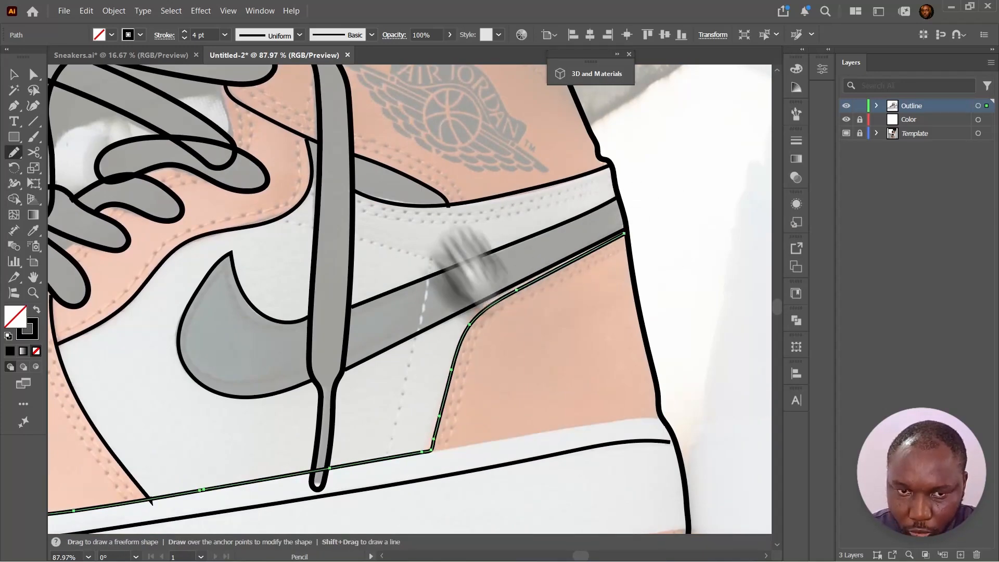
left_click_drag(461, 263, 486, 437)
mouse_move(380, 98)
left_mouse_down()
mouse_move(546, 228)
mouse_move(585, 235)
left_mouse_up()
left_click_drag(314, 214, 381, 311)
- Trace the collar panel edge above the wings logo with the Pencil tool
key("v")
left_click(338, 209, "ctrl")
left_click(450, 259, "ctrl")
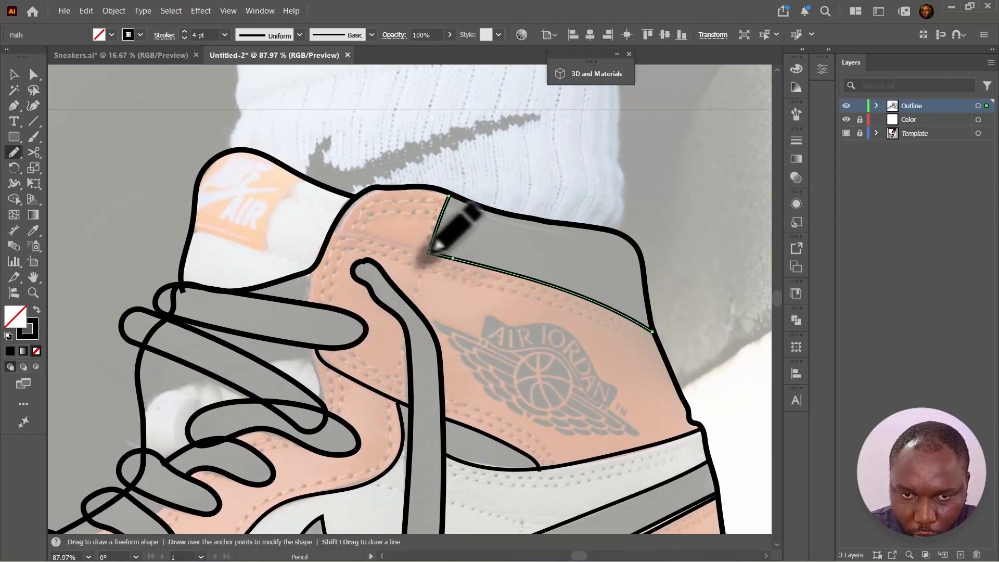
mouse_move(429, 253)
left_mouse_down()
mouse_move(334, 233)
mouse_move(518, 156)
left_mouse_up()
mouse_move(382, 169)
left_mouse_down()
mouse_move(388, 306)
mouse_move(493, 256)
left_mouse_up()
left_click_drag(295, 241, 366, 208)
left_click_drag(420, 190, 464, 182)
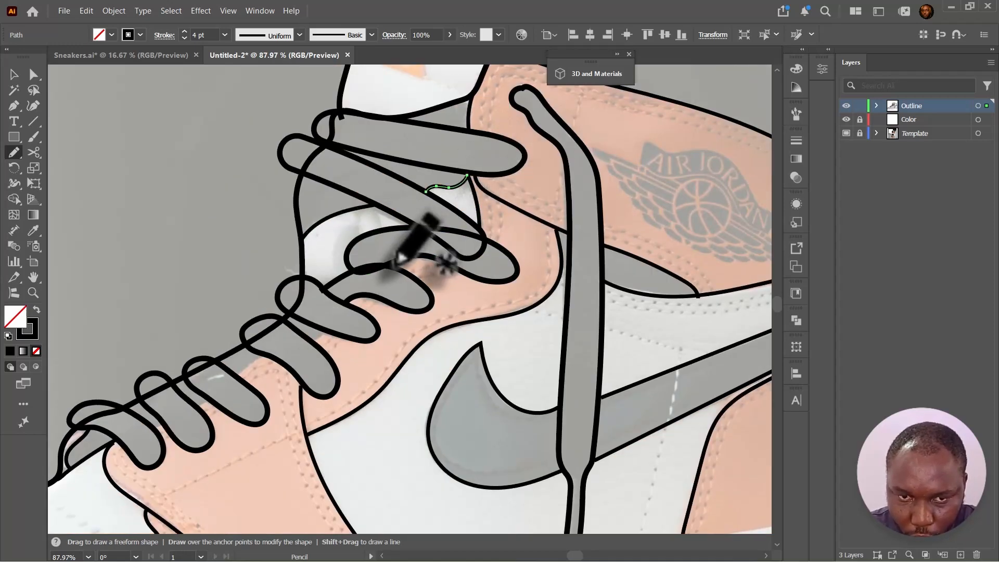
- Trace the lace area and lower heel panel seams with the Pencil tool
left_click_drag(315, 337, 380, 269)
left_click_drag(256, 339, 268, 333)
left_click_drag(295, 308, 323, 290)
left_click_drag(370, 274, 386, 266)
mouse_move(566, 351)
left_mouse_down()
mouse_move(364, 299)
mouse_move(289, 296)
left_mouse_up()
left_click_drag(459, 422, 692, 384)
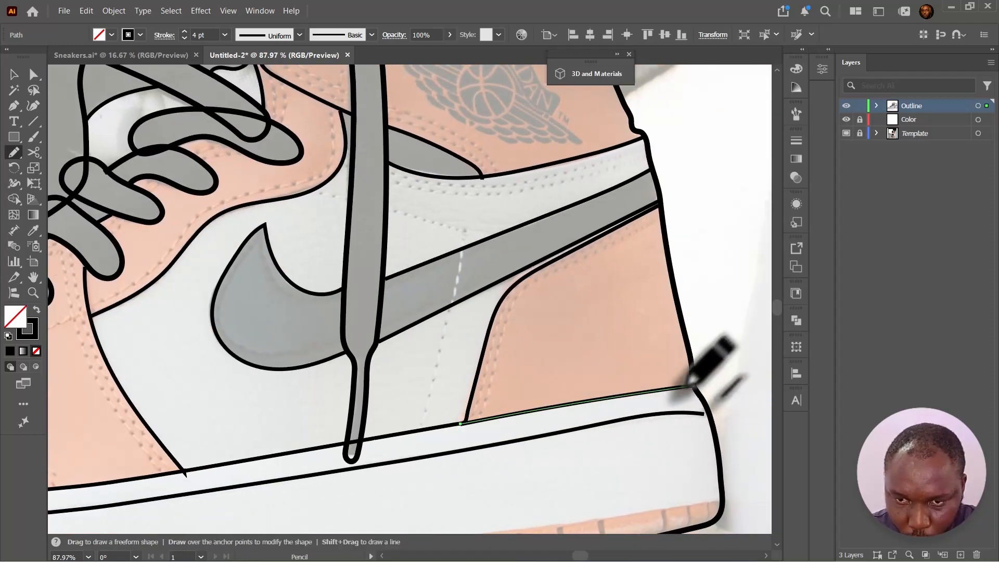
- Trace the heel panel's lower edge above the midsole with the Pencil tool
left_click_drag(318, 484, 451, 250)
left_click_drag(730, 247, 507, 281)
key("z")
mouse_move(583, 297)
left_mouse_down()
mouse_move(645, 268)
mouse_move(670, 271)
left_mouse_up()
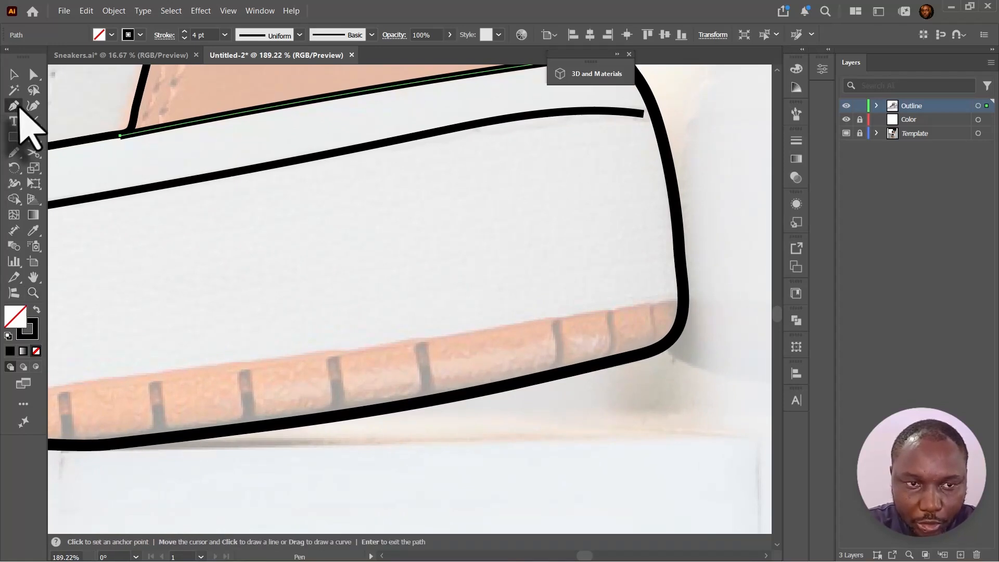
- Draw a short curved tread groove on the outsole with the Pen tool and give it round caps
left_click(554, 322)
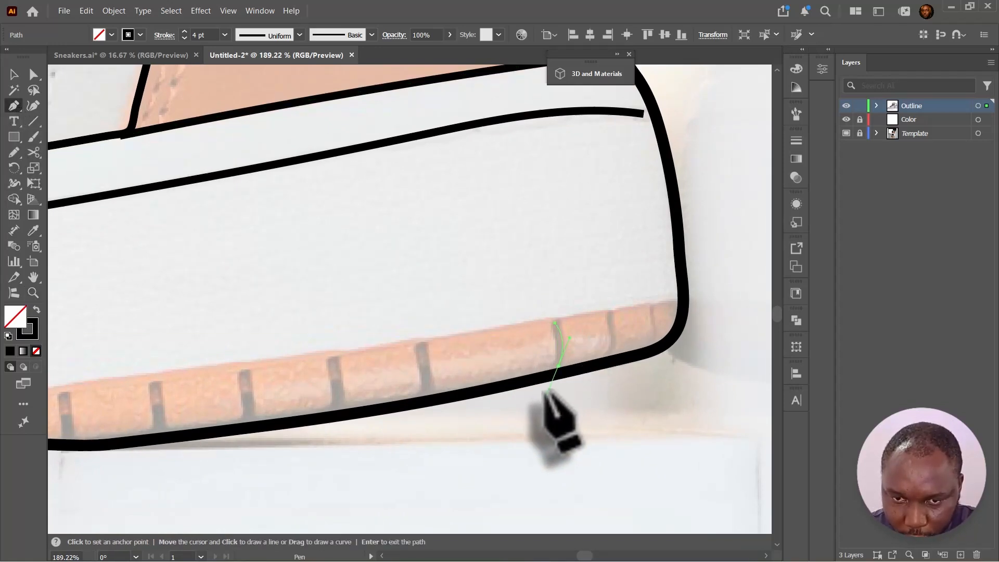
left_click_drag(566, 375, 567, 374)
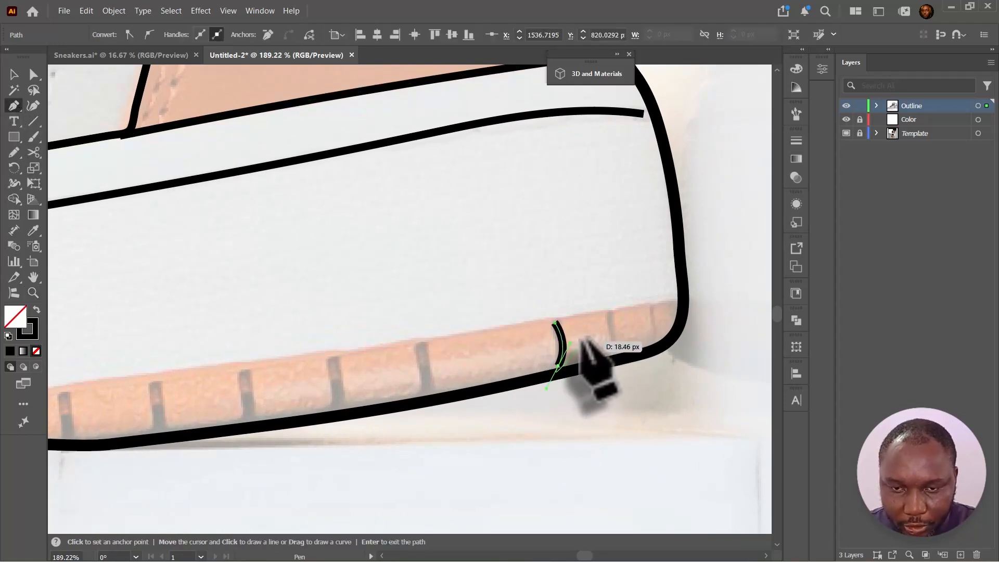
key("c")
key("v")
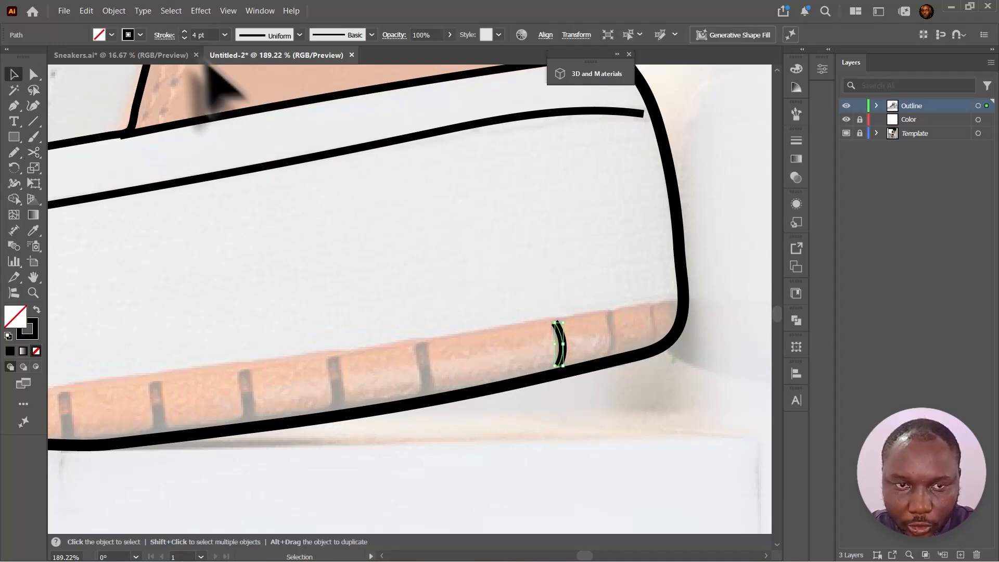
left_click(170, 36)
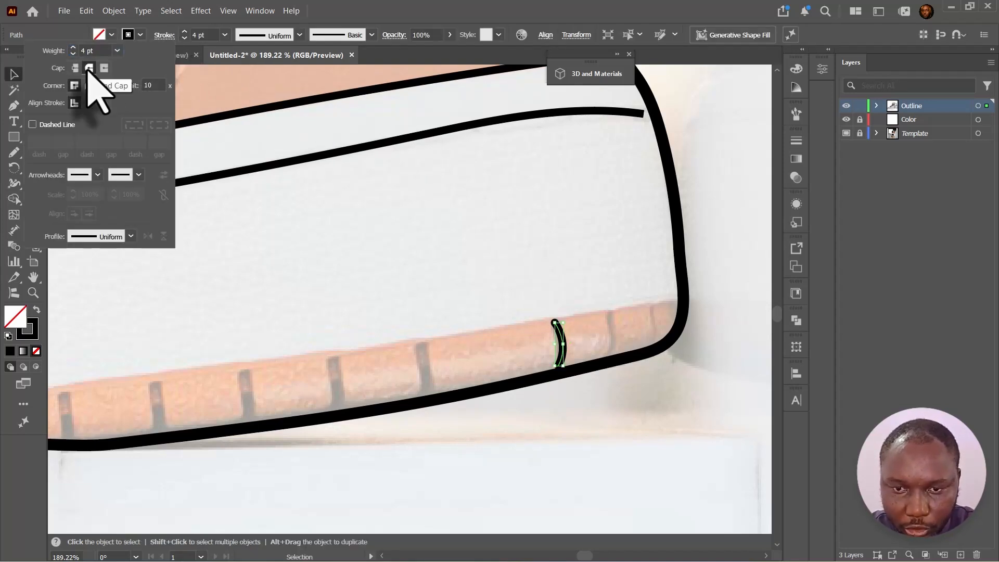
key("ctrl+plus")
key("ctrl+plus")
key("ctrl+plus")
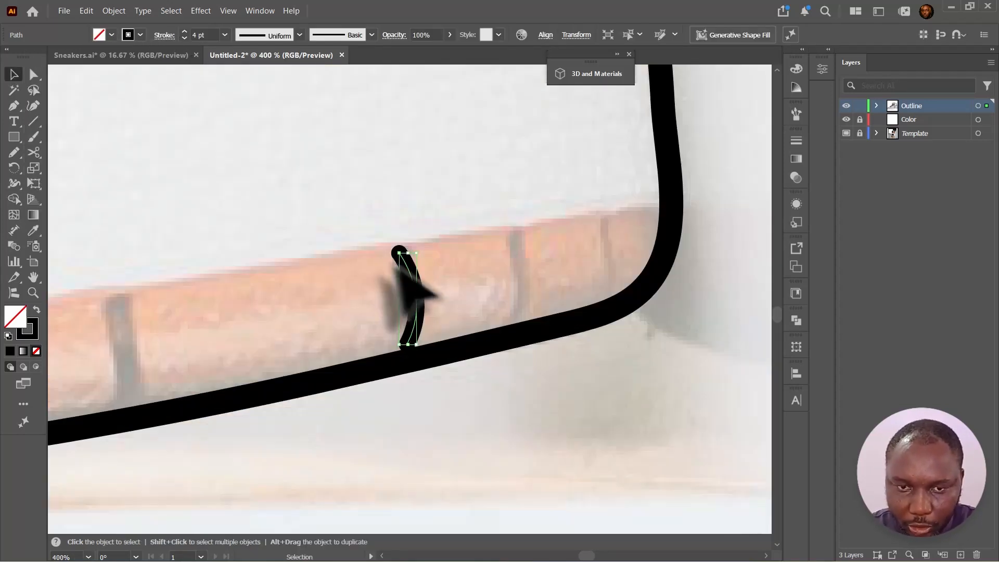
- Reshape the curved tread groove by adjusting its anchor points and handles
key("a")
left_click_drag(399, 251, 409, 249)
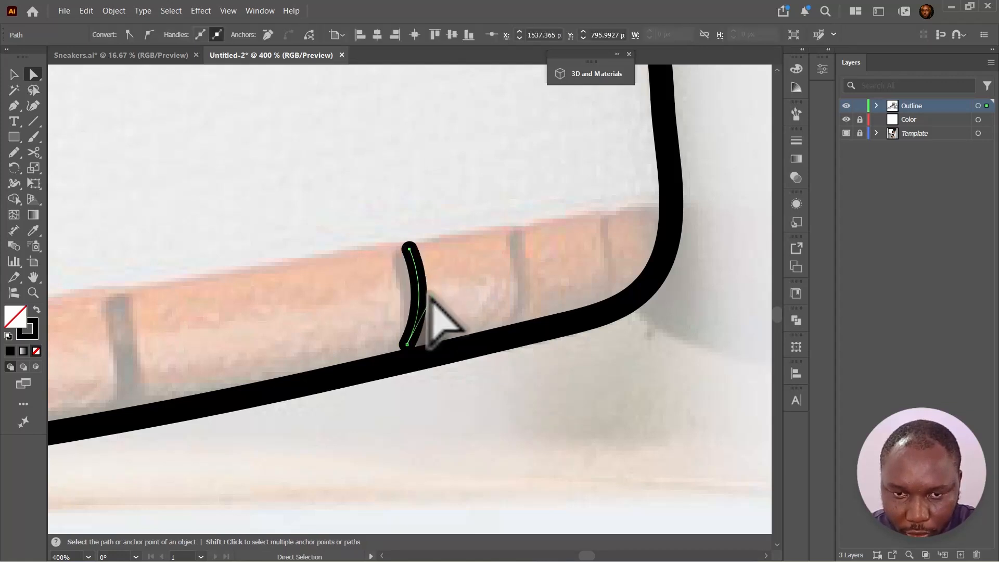
left_click_drag(431, 297, 422, 303)
left_click_drag(407, 345, 403, 354)
left_click_drag(409, 250, 404, 251)
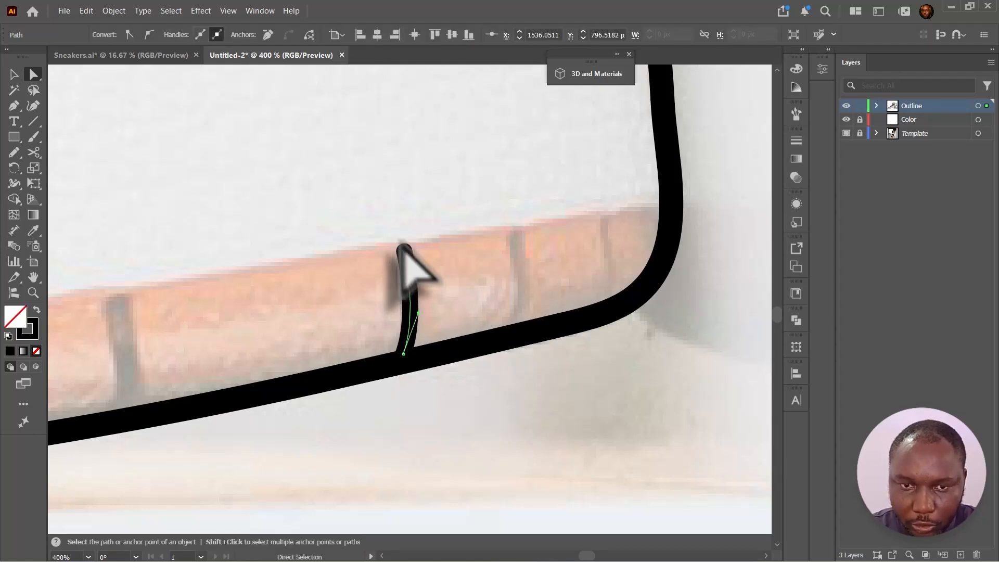
- Taper the tread groove's stroke with the Width tool
key("v")
left_click(379, 282)
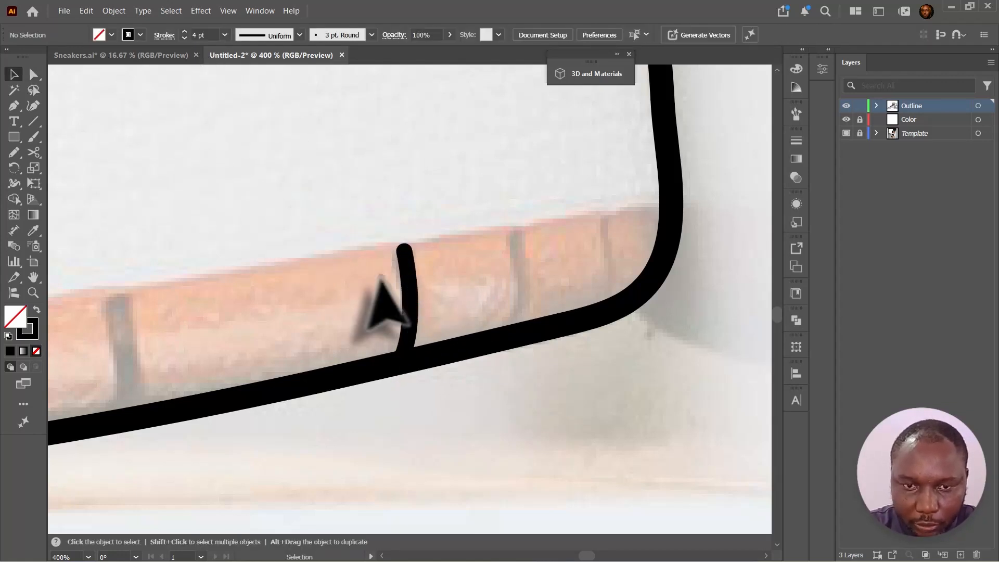
left_click(408, 285)
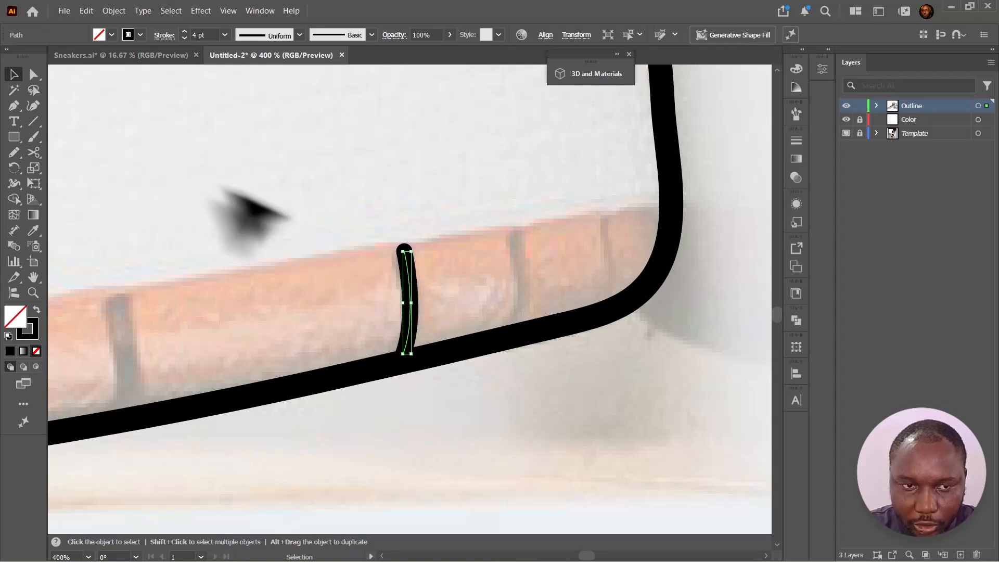
left_click(14, 183)
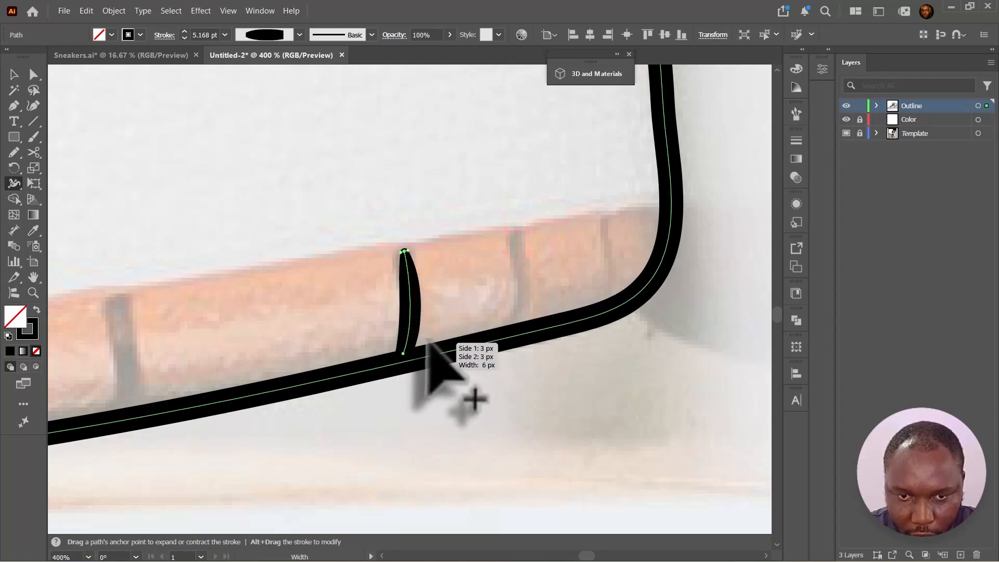
key("v")
mouse_move(414, 283)
left_mouse_down("alt")
mouse_move(607, 256)
mouse_move(127, 340)
left_mouse_up("alt")
scroll(218, 286, "down", 4)
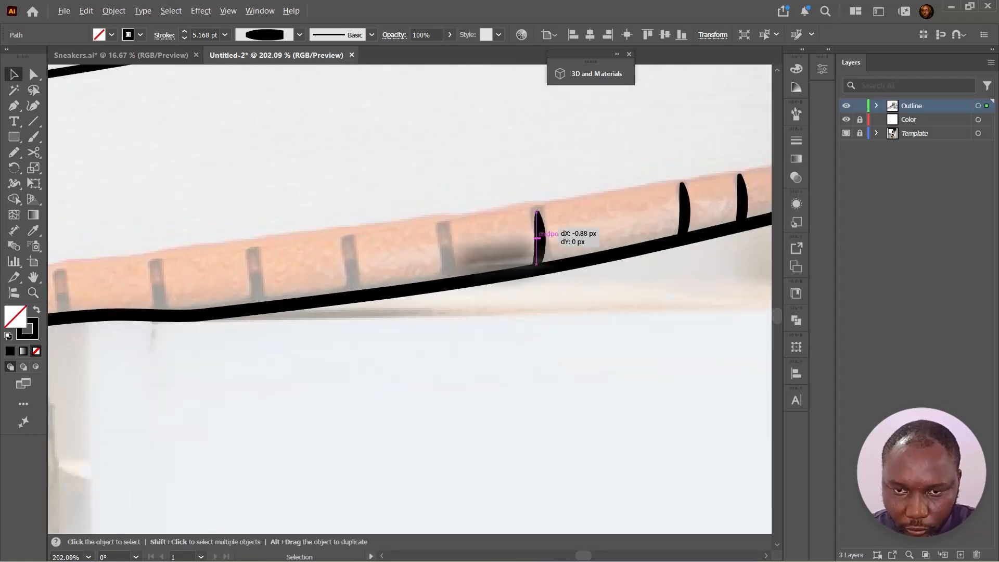
- Duplicate the tread groove repeatedly along the outsole to form a row of evenly spaced grooves
left_click_drag(539, 234, 447, 247, "alt")
left_click_drag(447, 246, 353, 257, "alt")
left_click_drag(353, 258, 258, 268, "alt")
left_click_drag(257, 269, 157, 276, "alt")
left_click_drag(402, 290, 217, 304, "alt")
left_click_drag(389, 291, 280, 294, "alt")
left_click_drag(360, 268, 256, 272, "alt")
left_click_drag(408, 276, 310, 278, "alt")
mouse_move(306, 245)
left_mouse_down()
mouse_move(320, 253)
mouse_move(215, 289)
left_mouse_up()
- Trace the outsole's upper edge along the length of the sole with the Pencil tool
key("a")
left_click_drag(207, 325, 203, 328)
scroll(356, 223, "down", 4)
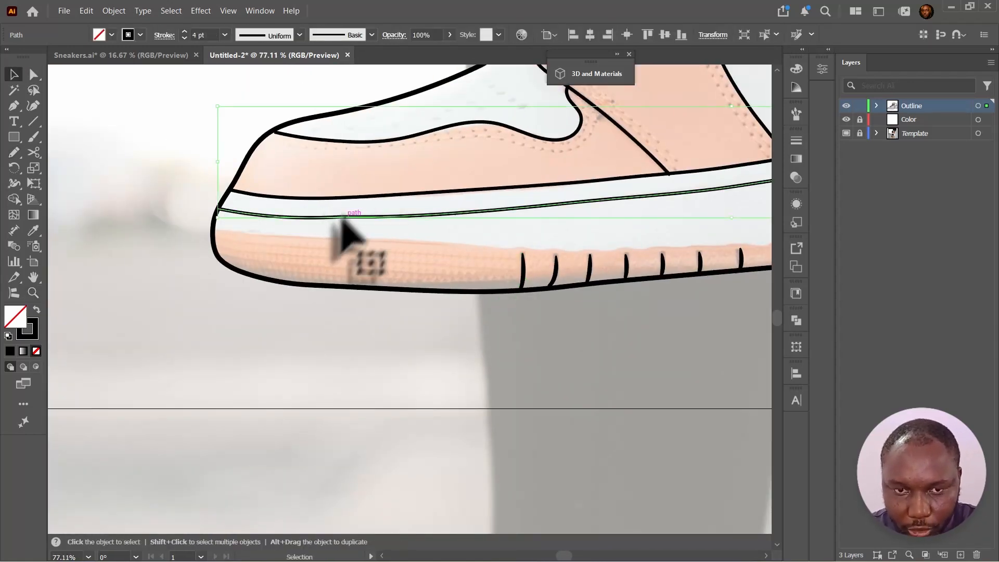
key("n")
left_click_drag(215, 229, 743, 246)
mouse_move(743, 245)
left_mouse_down()
mouse_move(521, 234)
mouse_move(687, 219)
left_mouse_up()
mouse_move(687, 219)
left_mouse_down()
mouse_move(446, 252)
mouse_move(741, 213)
left_mouse_up()
left_click_drag(741, 214, 416, 251)
scroll(416, 250, "down", 3)
- Zoom in to examine the seam around the toe cap
key("z")
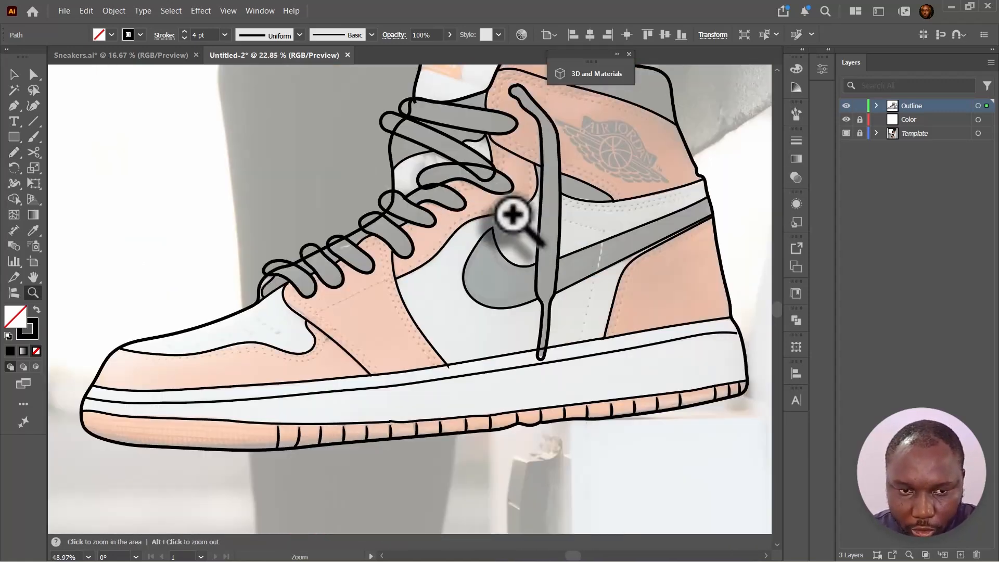
left_click_drag(515, 244, 424, 318)
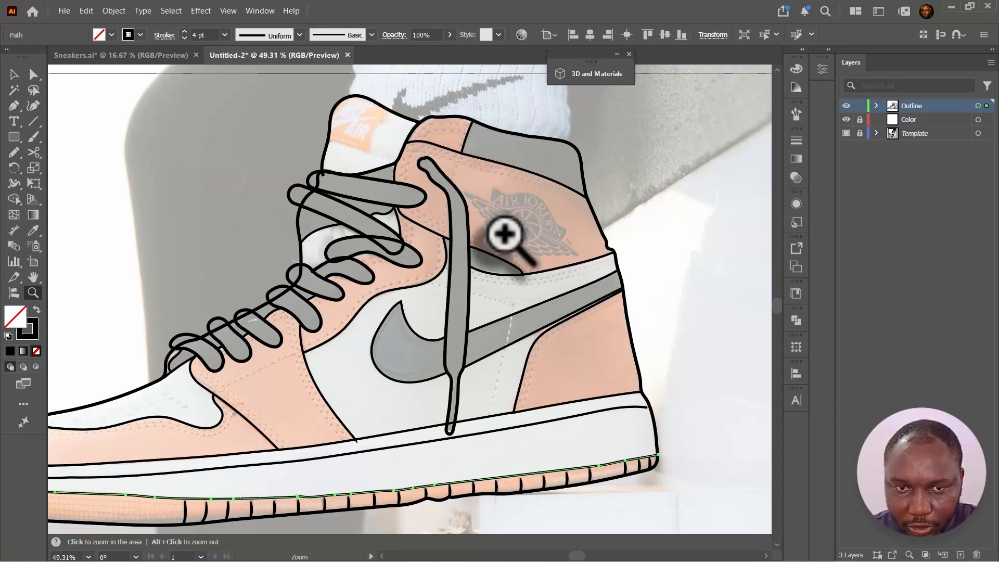
key("v")
left_click_drag(495, 286, 572, 224)
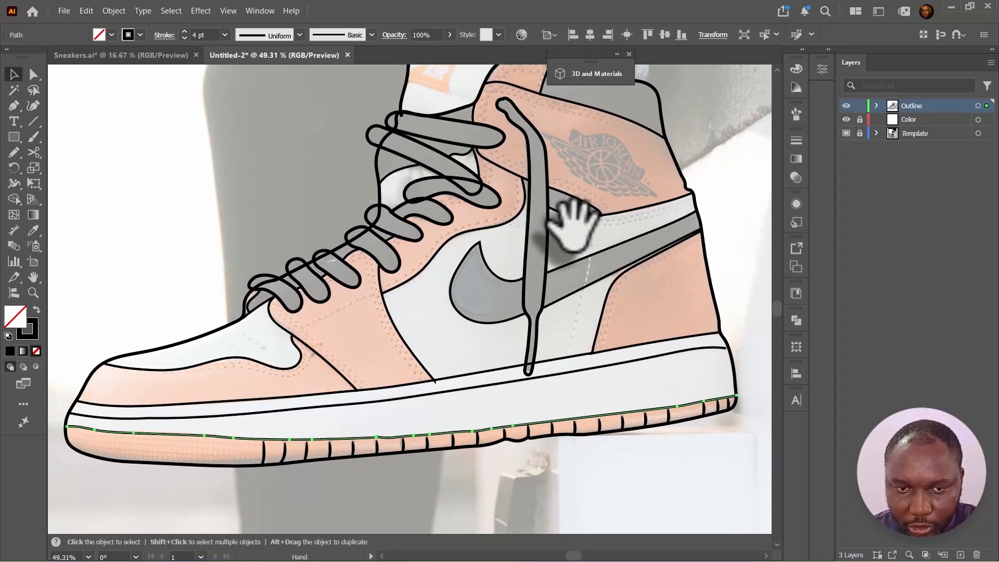
left_click(385, 306)
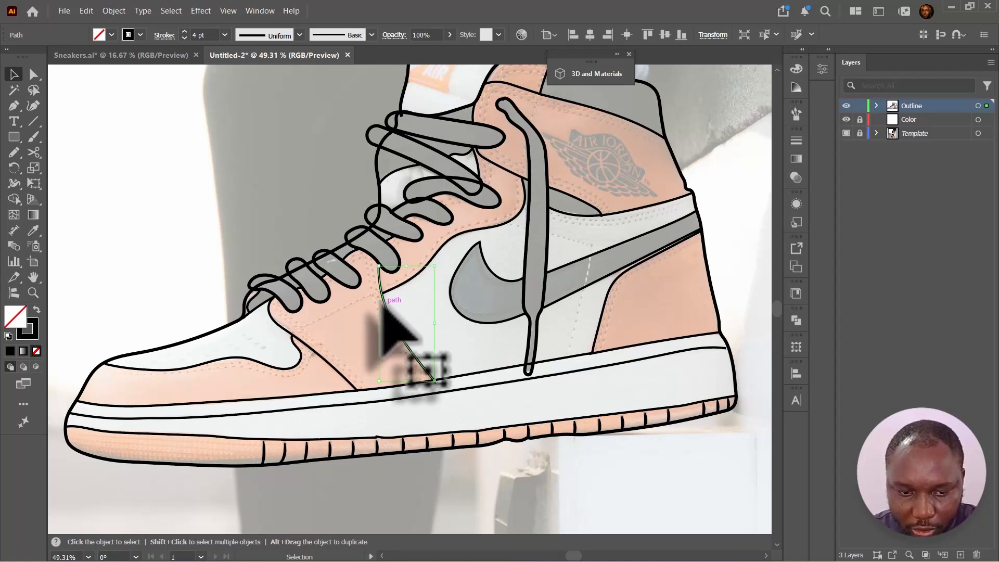
key("z")
left_click(198, 339)
left_click_drag(198, 339, 267, 323)
- Offset the toe cap's curved seam by 17.0079 px with round joins and set the new path's stroke to 2 pt
key("v")
left_click(611, 370)
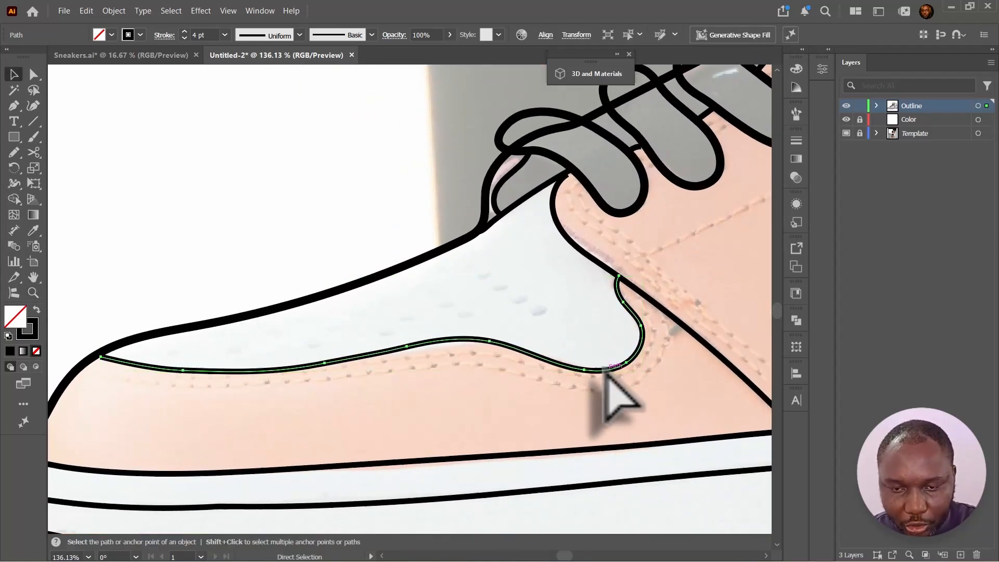
key("ctrl+c")
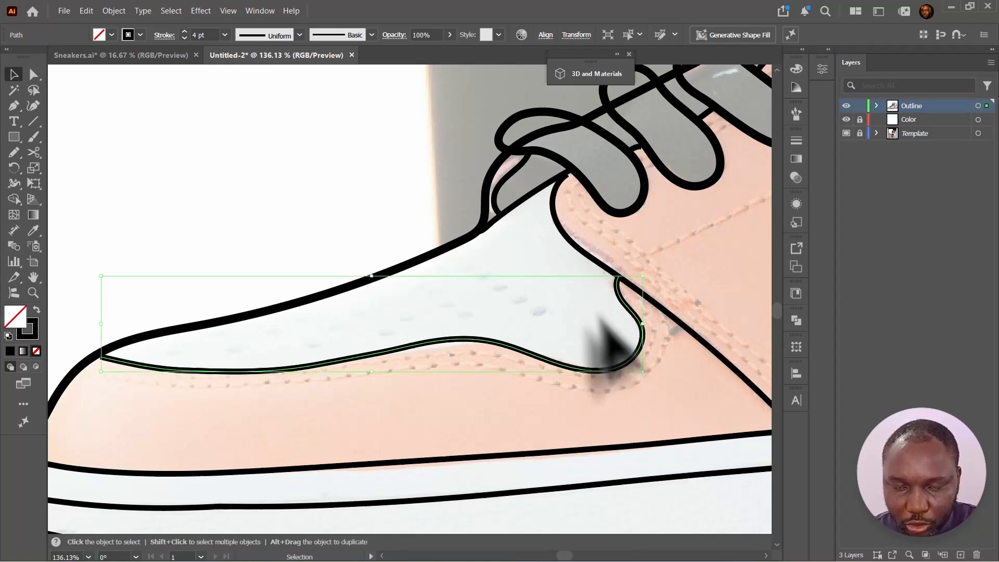
left_click(112, 12)
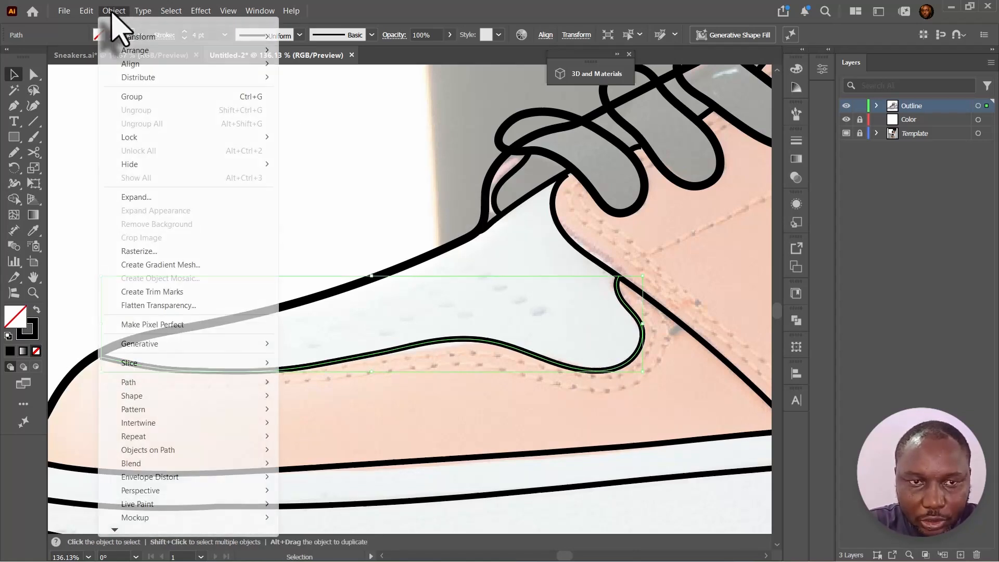
mouse_move(218, 382)
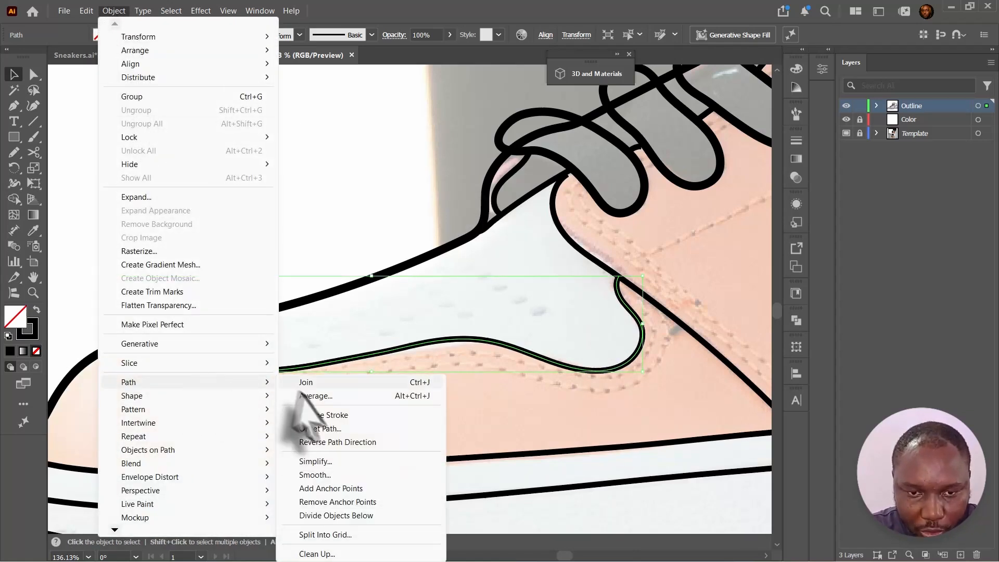
left_click(318, 428)
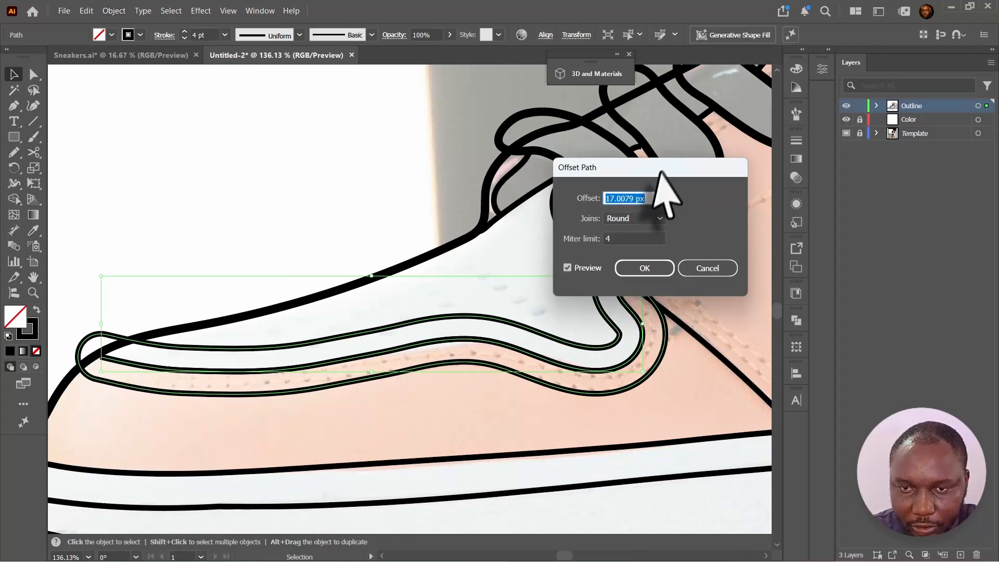
left_click_drag(658, 170, 470, 104)
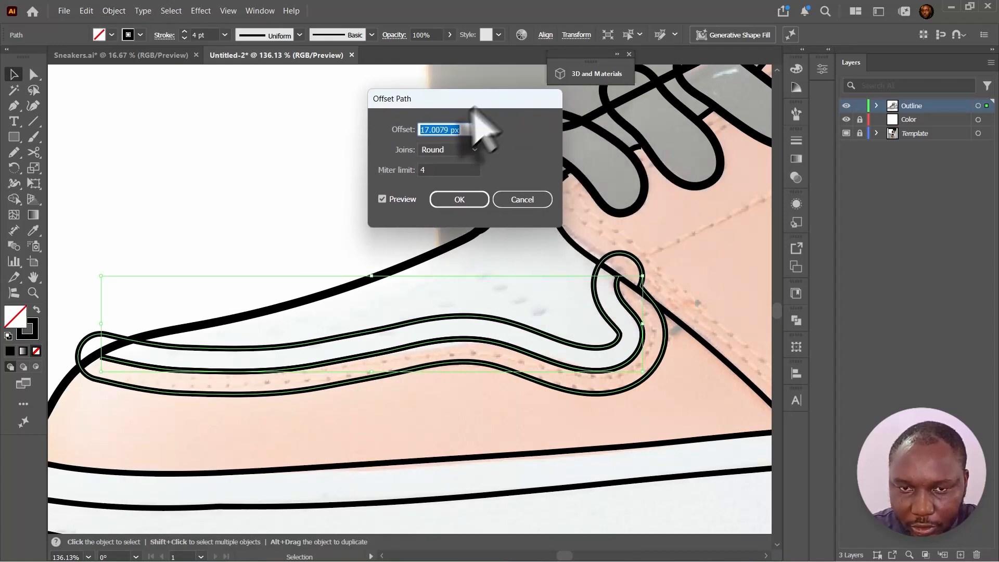
left_click(442, 152)
left_click(444, 182)
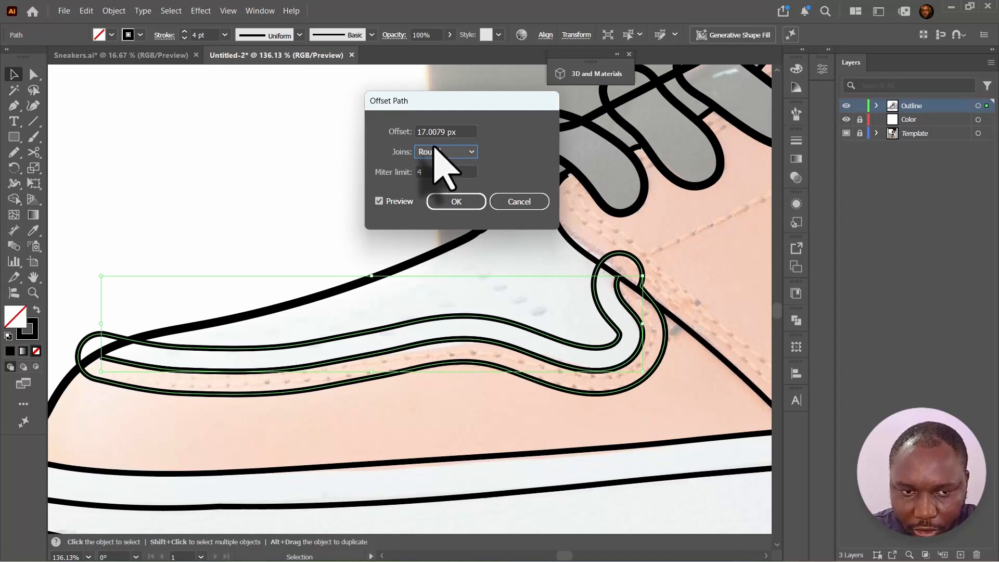
left_click(456, 202)
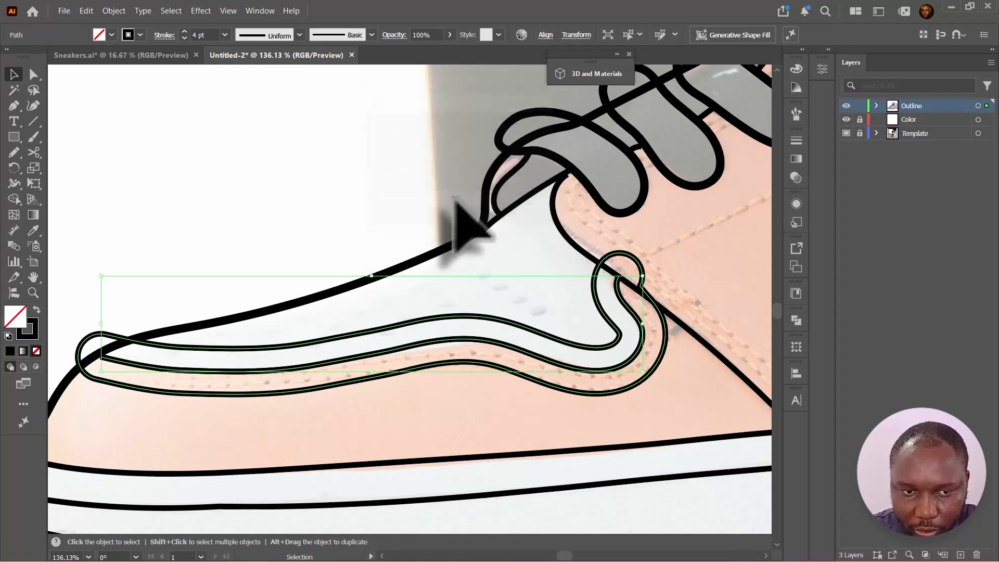
left_click(184, 38)
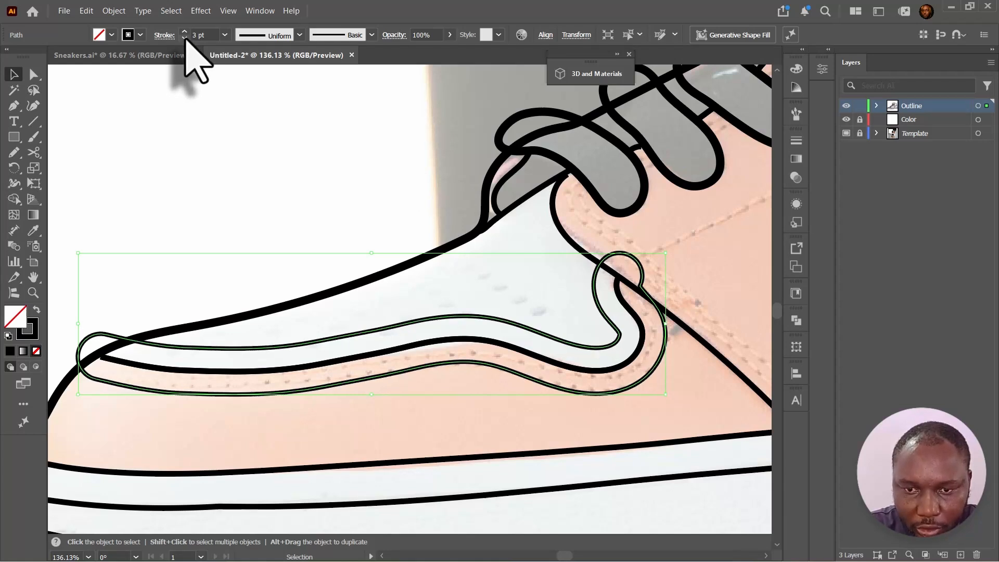
left_click(185, 38)
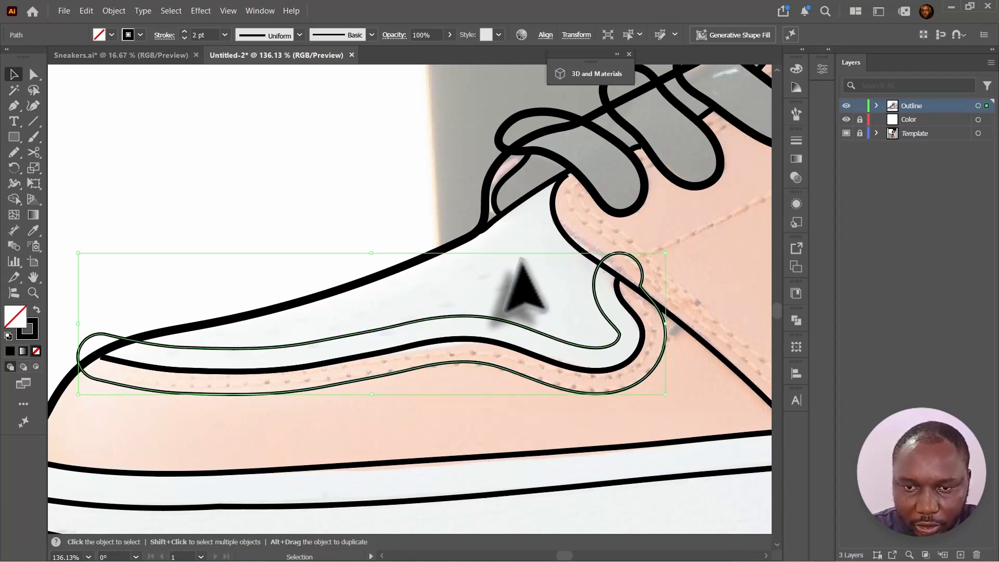
- Delete the offset path's upper segments, keeping only the stitch line running below the toe cap seam
key("a")
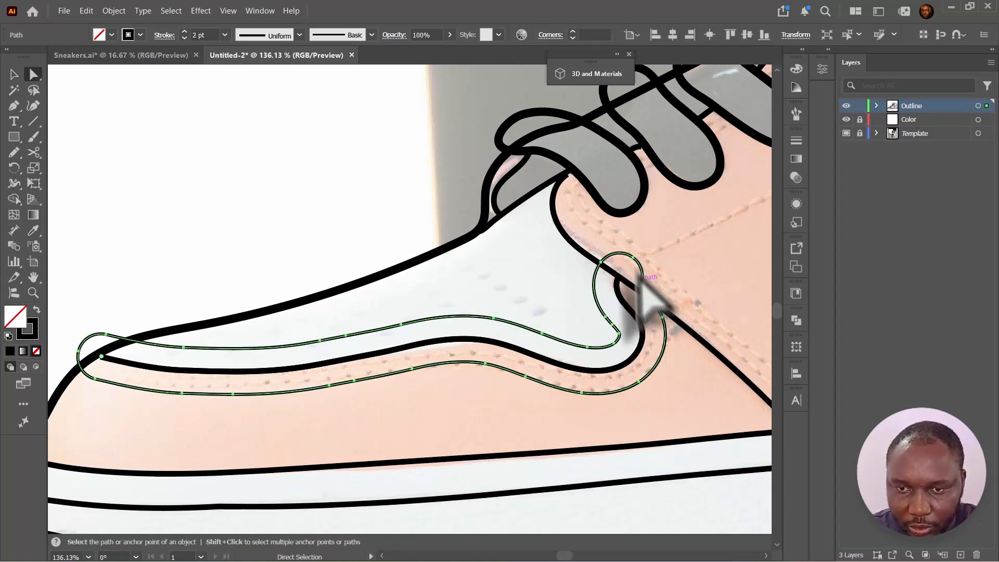
key("Delete")
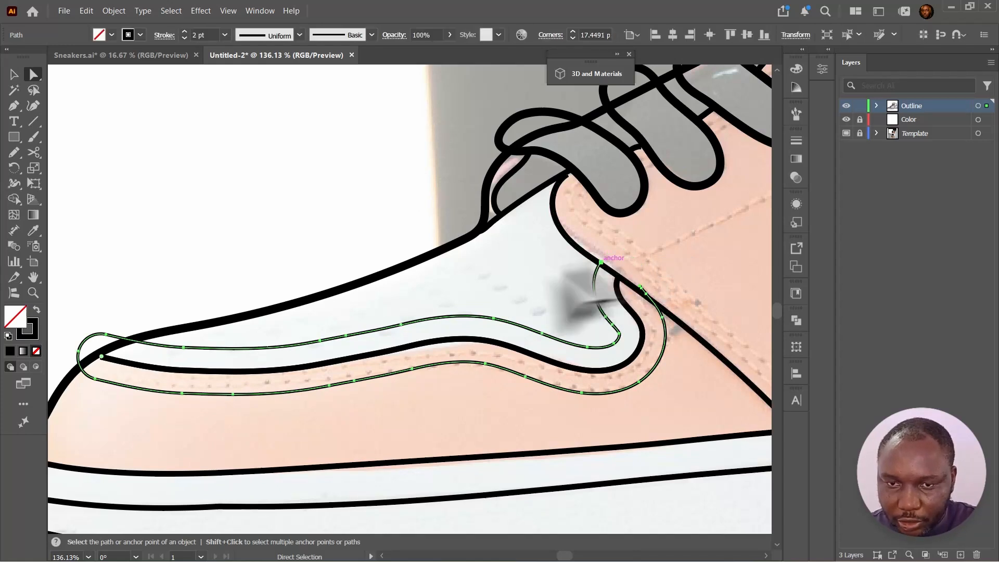
left_click(106, 335)
key("Delete")
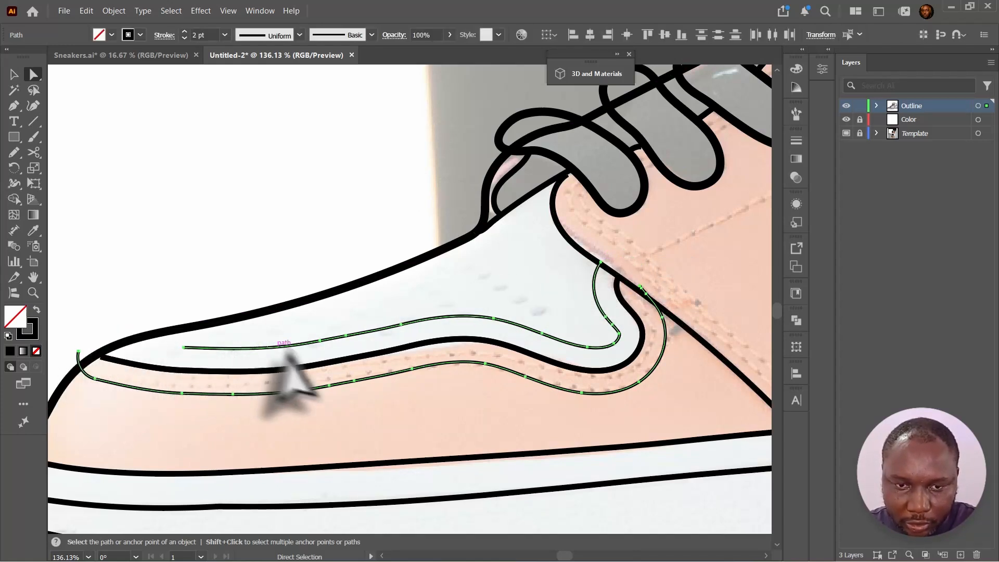
key("Delete")
key("ctrl+z")
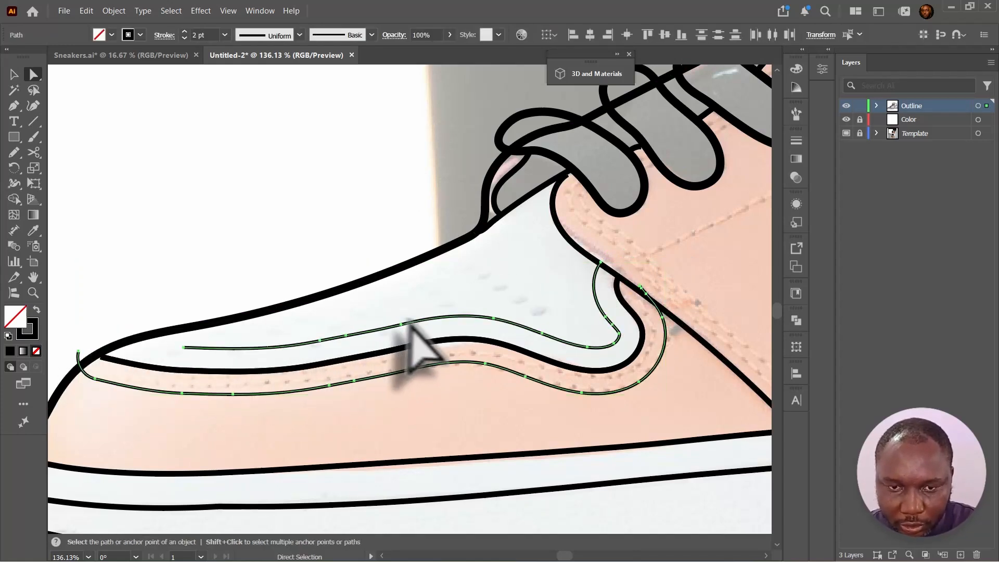
left_click(401, 323)
key("Delete")
key("Delete")
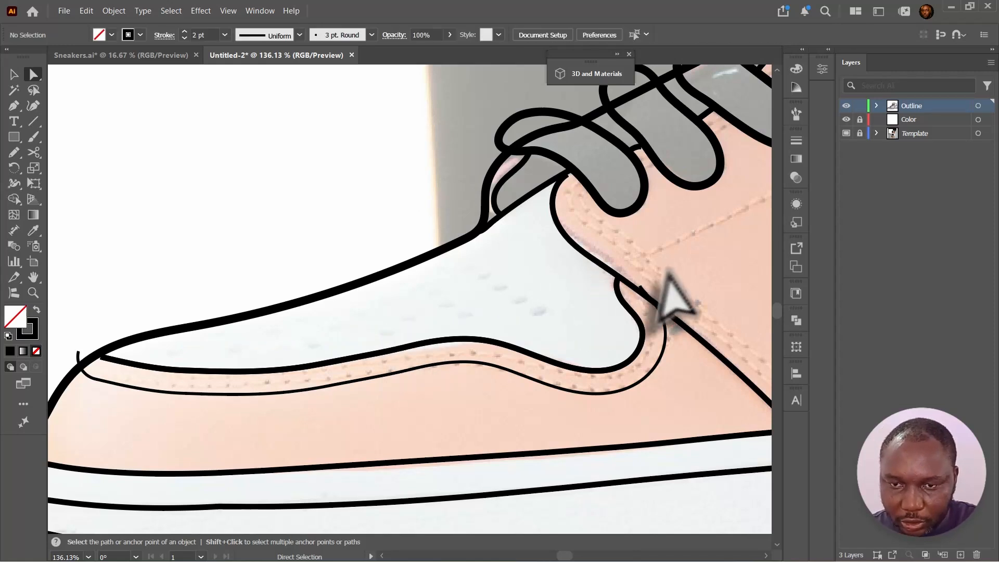
left_click(641, 286)
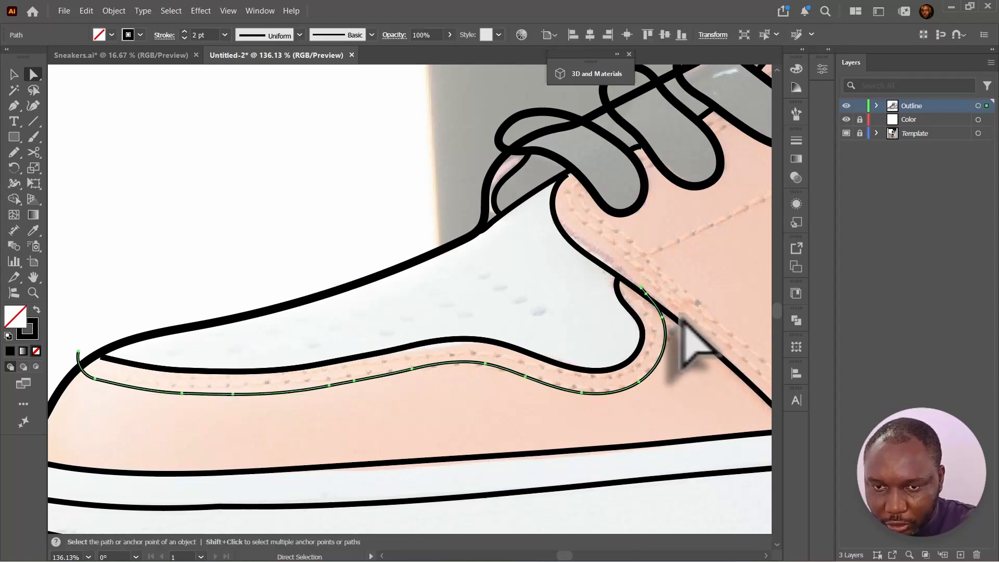
left_click_drag(641, 286, 642, 288)
key("Delete")
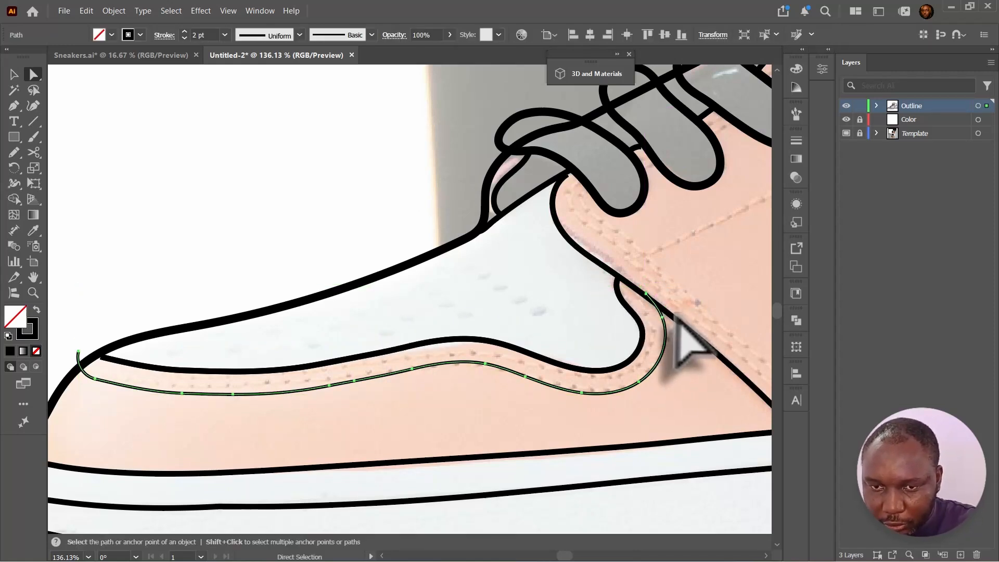
left_click_drag(95, 379, 81, 369)
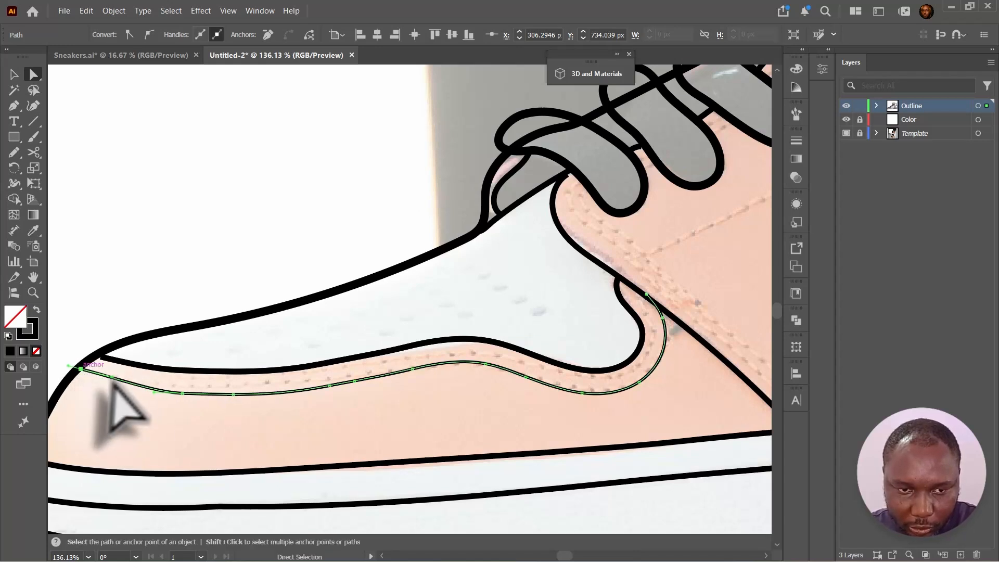
- Adjust the stitch line's end anchors so it sits parallel beside the toe cap seam
key("v")
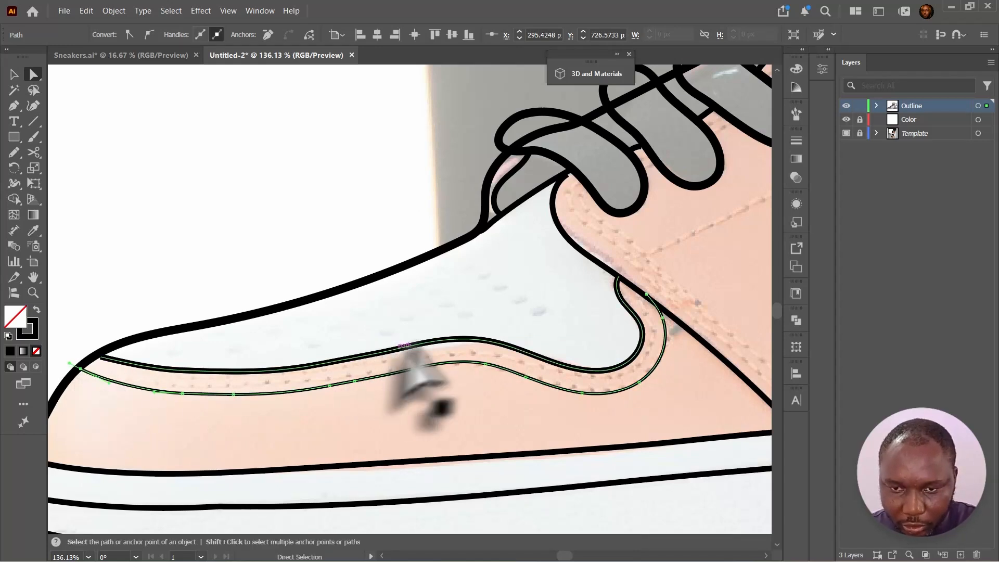
left_click_drag(541, 381, 546, 373)
key("a")
key("v")
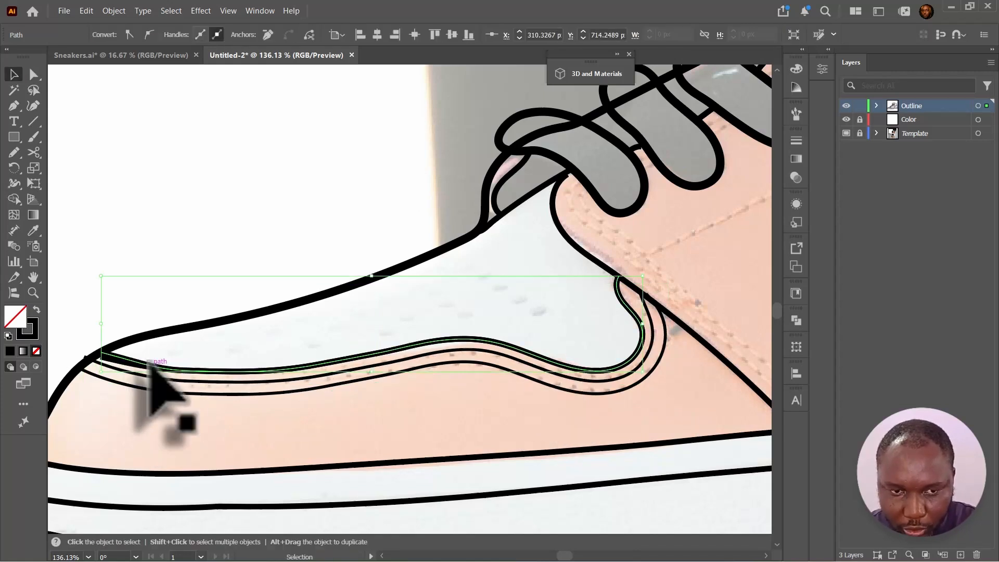
key("Delete")
left_click(176, 367)
key("a")
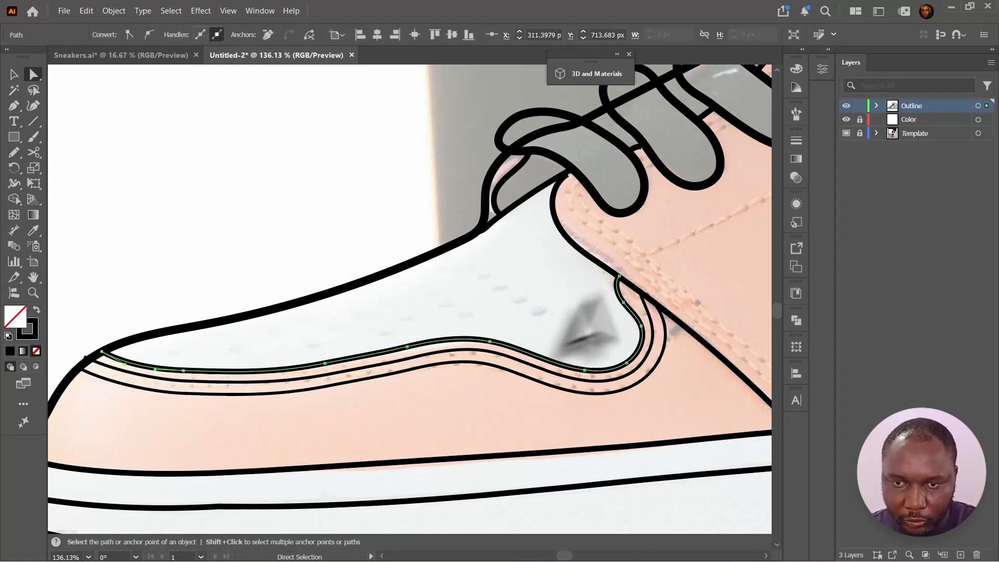
left_click_drag(614, 257, 472, 287)
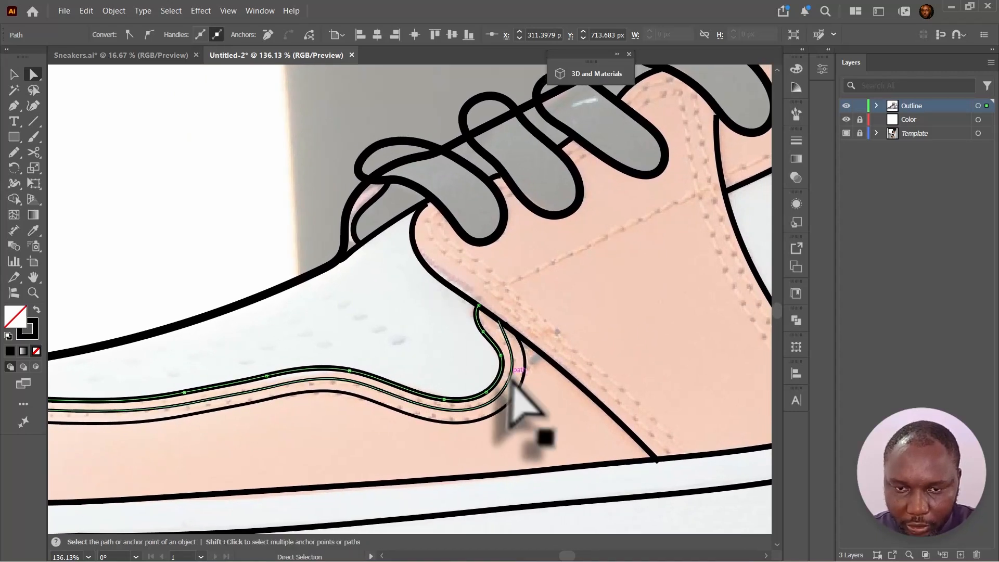
left_click(519, 382)
left_click(510, 381, "shift")
key("v")
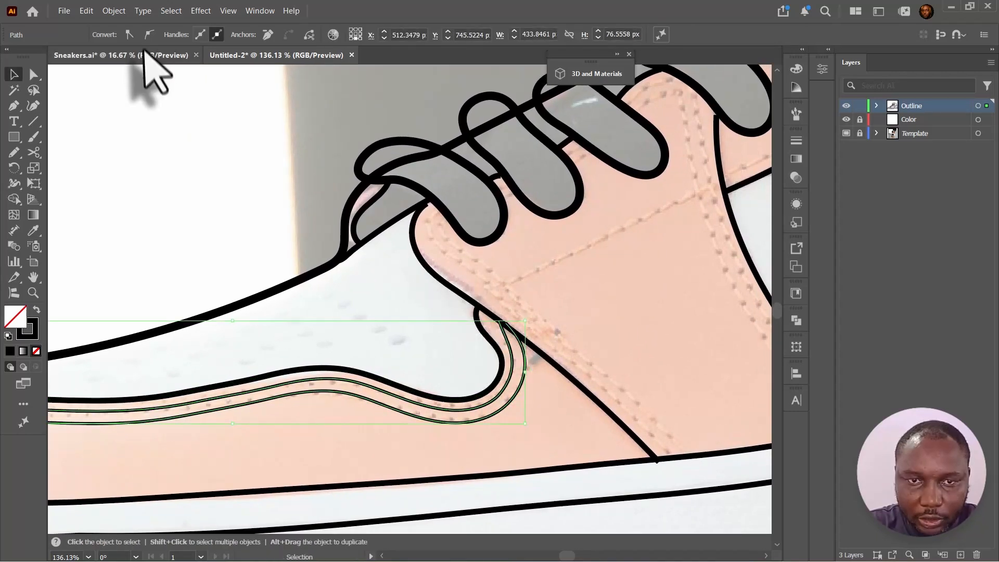
left_click(218, 137)
left_click(504, 414)
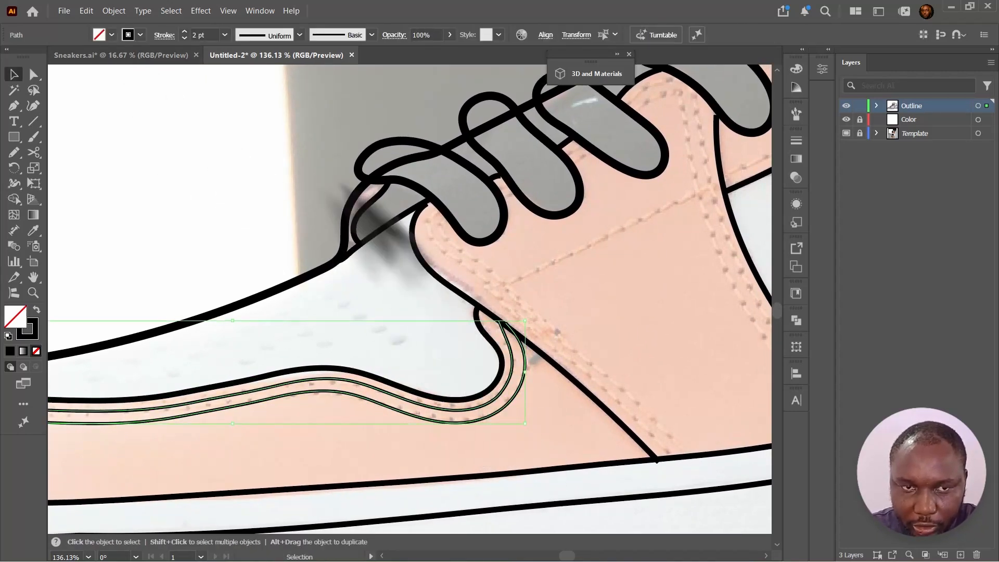
- Turn the stitch line into a dashed line with 11 pt dashes
left_click(165, 35)
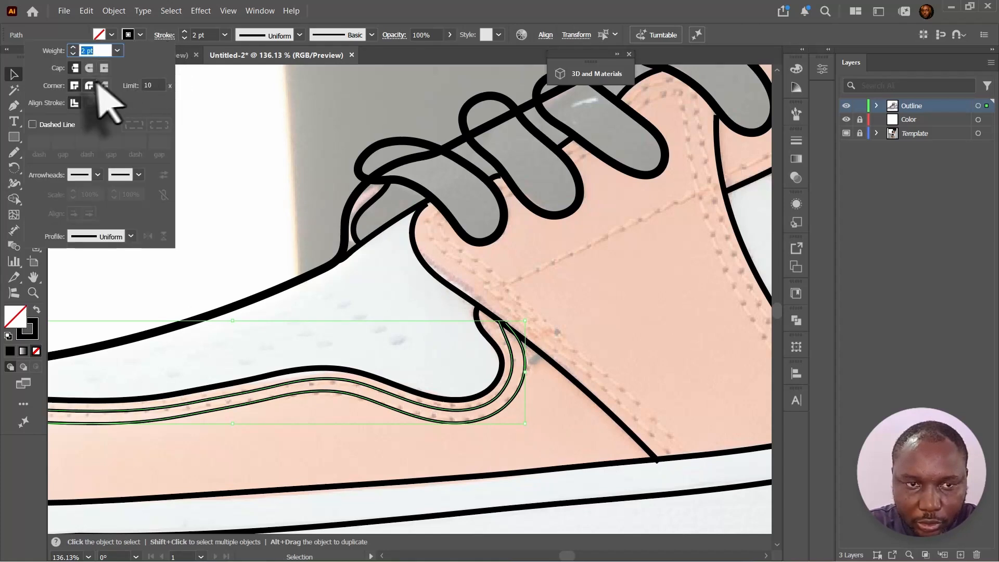
left_click(33, 125)
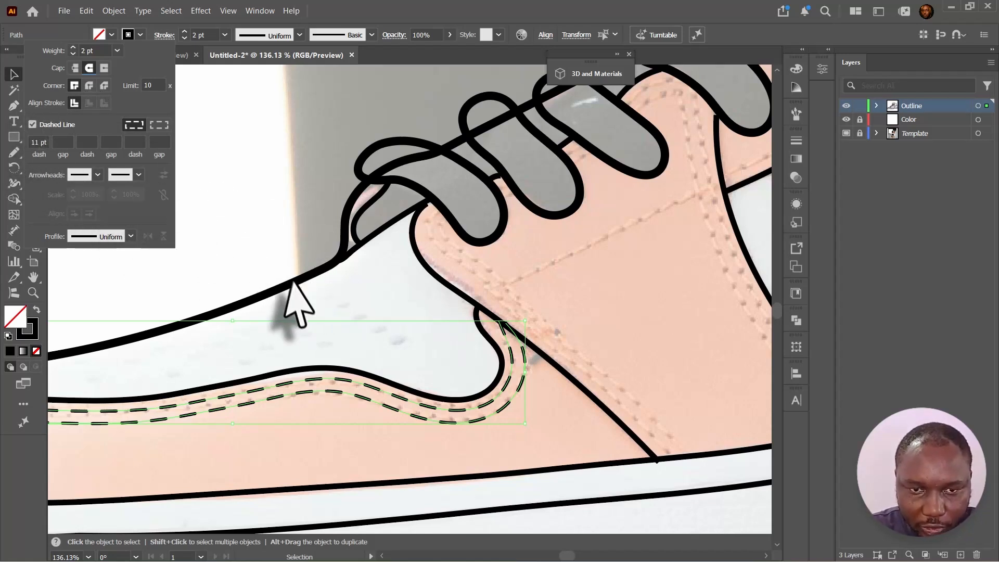
mouse_move(331, 263)
left_mouse_down()
mouse_move(531, 202)
mouse_move(520, 200)
left_mouse_up()
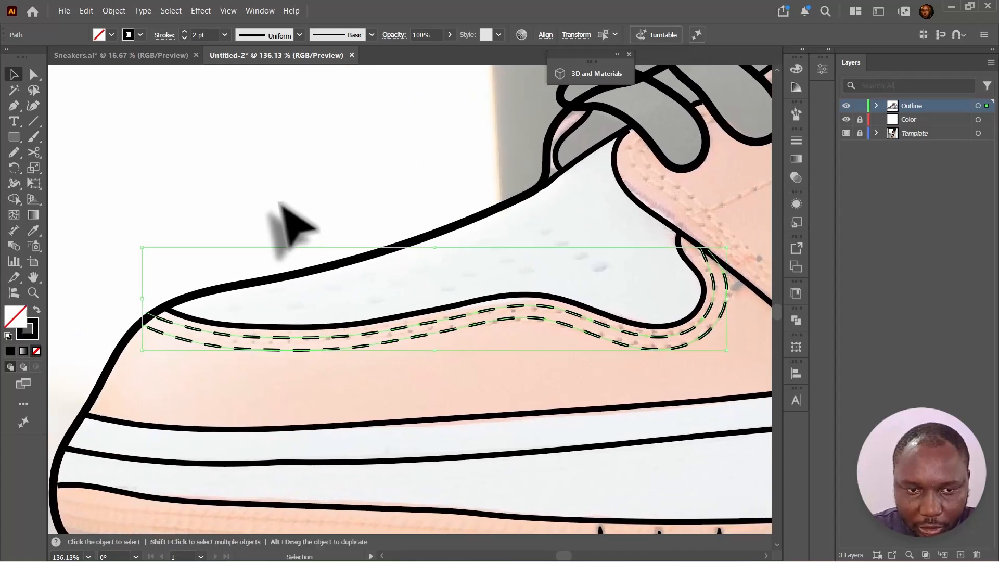
left_click(282, 204)
left_click_drag(486, 262, 163, 356)
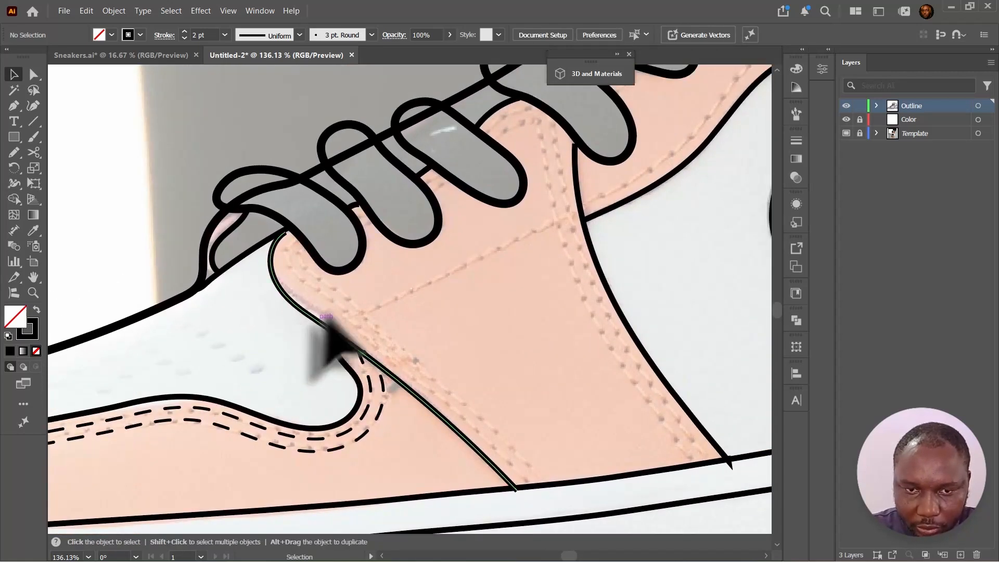
- Draw dashed stitch lines with the Pencil tool along the swoosh panel, eyestay and upper seams
left_click(378, 407)
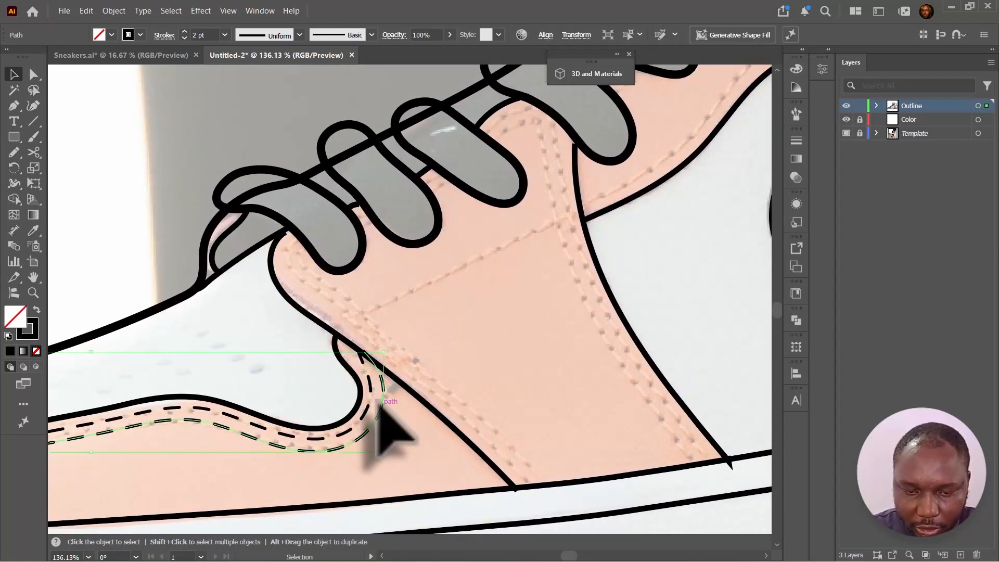
key("n")
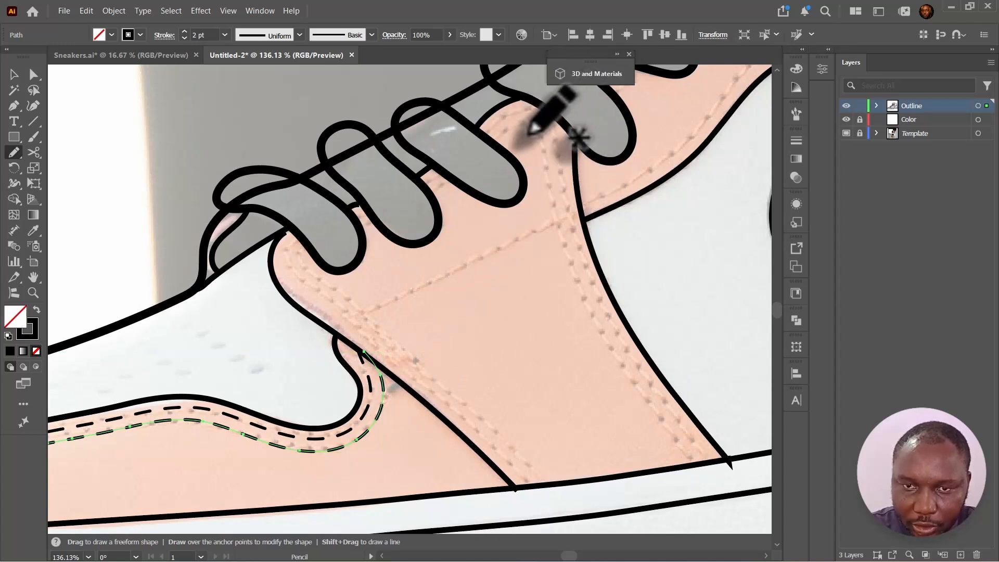
left_click_drag(449, 204, 373, 234)
mouse_move(416, 167)
left_mouse_down()
mouse_move(434, 158)
mouse_move(470, 180)
mouse_move(516, 346)
mouse_move(617, 490)
left_mouse_up()
mouse_move(213, 268)
left_mouse_down()
mouse_move(451, 519)
mouse_move(471, 514)
left_mouse_up()
left_click_drag(526, 228, 357, 335)
mouse_move(333, 345)
left_mouse_down()
mouse_move(392, 315)
mouse_move(706, 75)
left_mouse_up()
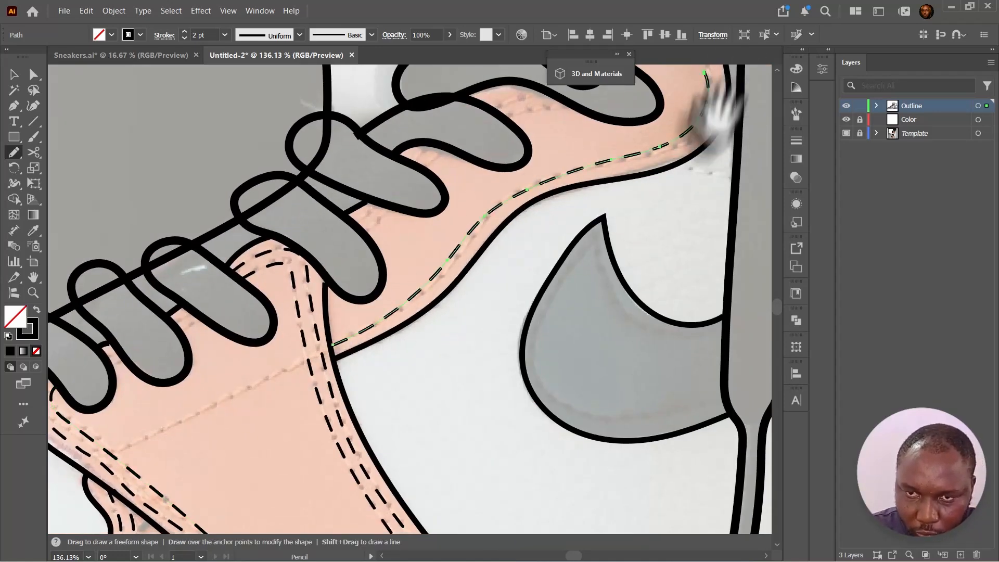
left_click_drag(713, 111, 757, 104)
left_click_drag(400, 213, 413, 204)
mouse_move(469, 157)
left_mouse_down()
mouse_move(480, 147)
mouse_move(433, 234)
left_mouse_up()
left_click_drag(465, 184, 509, 177)
left_click_drag(457, 216, 302, 365)
mouse_move(431, 219)
left_mouse_down()
mouse_move(431, 279)
mouse_move(404, 288)
left_mouse_up()
left_click_drag(393, 203, 485, 258)
left_click_drag(570, 278, 454, 274)
left_click_drag(453, 270, 602, 366)
mouse_move(451, 284)
left_mouse_down()
mouse_move(515, 312)
mouse_move(574, 370)
left_mouse_up()
left_click_drag(416, 97, 357, 216)
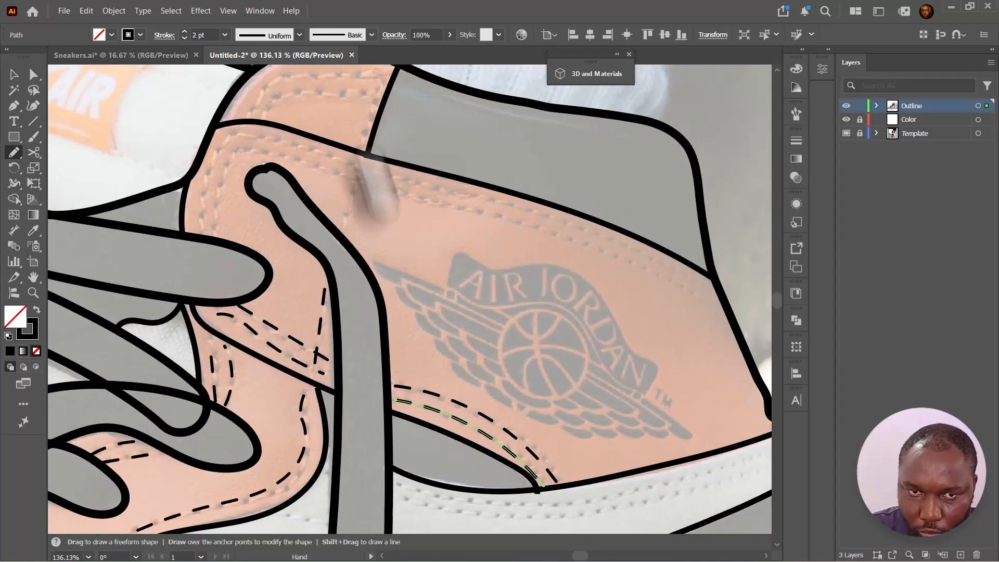
- Draw more dashed stitch lines with the Pencil tool around the collar, logo panel and heel seams
mouse_move(289, 189)
left_mouse_down()
mouse_move(388, 225)
mouse_move(416, 151)
left_mouse_up()
mouse_move(227, 307)
left_mouse_down()
mouse_move(245, 230)
mouse_move(735, 360)
mouse_move(652, 339)
mouse_move(745, 381)
left_mouse_up()
left_click_drag(573, 414, 463, 195)
mouse_move(311, 338)
left_mouse_down()
mouse_move(416, 364)
mouse_move(699, 298)
left_mouse_up()
mouse_move(311, 352)
left_mouse_down()
mouse_move(344, 369)
mouse_move(401, 211)
left_mouse_up()
left_click_drag(335, 223, 423, 375)
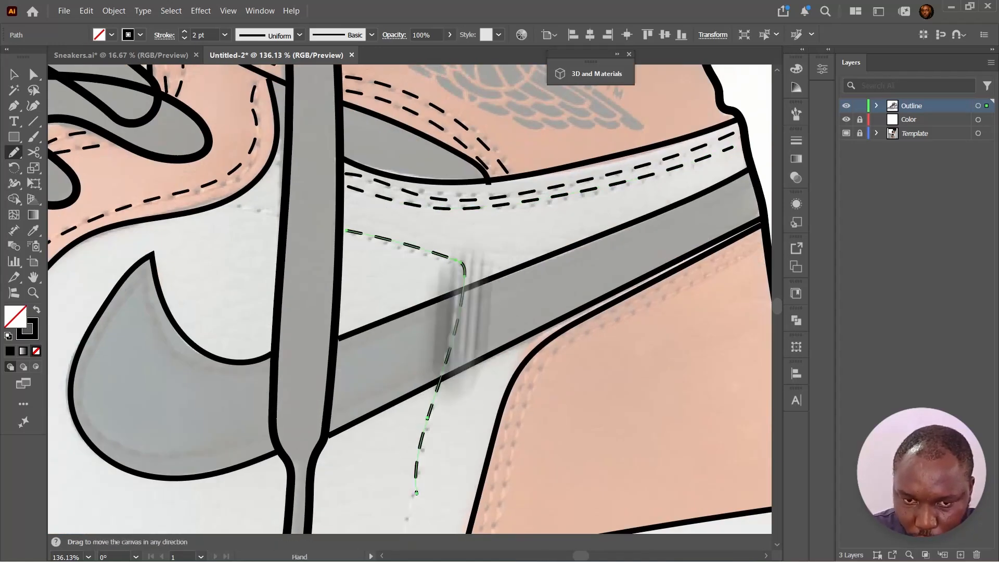
scroll(368, 457, "down", 3)
mouse_move(338, 492)
left_mouse_down()
mouse_move(624, 167)
mouse_move(563, 218)
mouse_move(624, 188)
left_mouse_up()
mouse_move(90, 153)
left_mouse_down()
mouse_move(409, 201)
mouse_move(663, 125)
left_mouse_up()
left_click_drag(105, 399, 497, 203)
mouse_move(194, 383)
left_mouse_down()
mouse_move(462, 243)
mouse_move(335, 319)
left_mouse_up()
left_click_drag(653, 260, 331, 318)
mouse_move(320, 226)
left_mouse_down()
mouse_move(439, 393)
mouse_move(421, 330)
mouse_move(443, 324)
left_mouse_up()
left_click_drag(515, 312, 307, 347)
left_click_drag(303, 343, 583, 233)
- Hide the Template layer to view the finished outline drawing
key("v")
key("ctrl+0")
key("ctrl+shift+a")
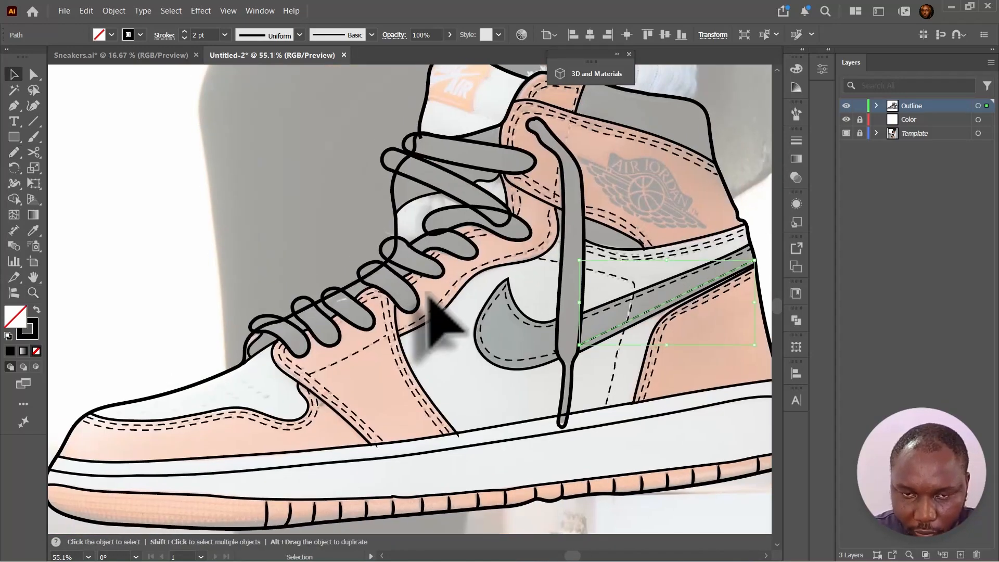
left_click(845, 133)
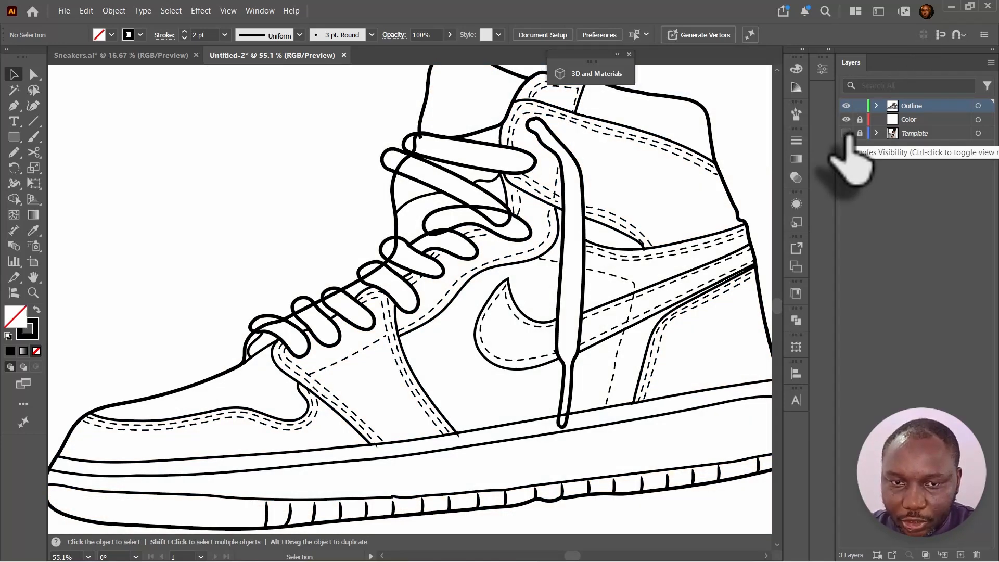
key("space")
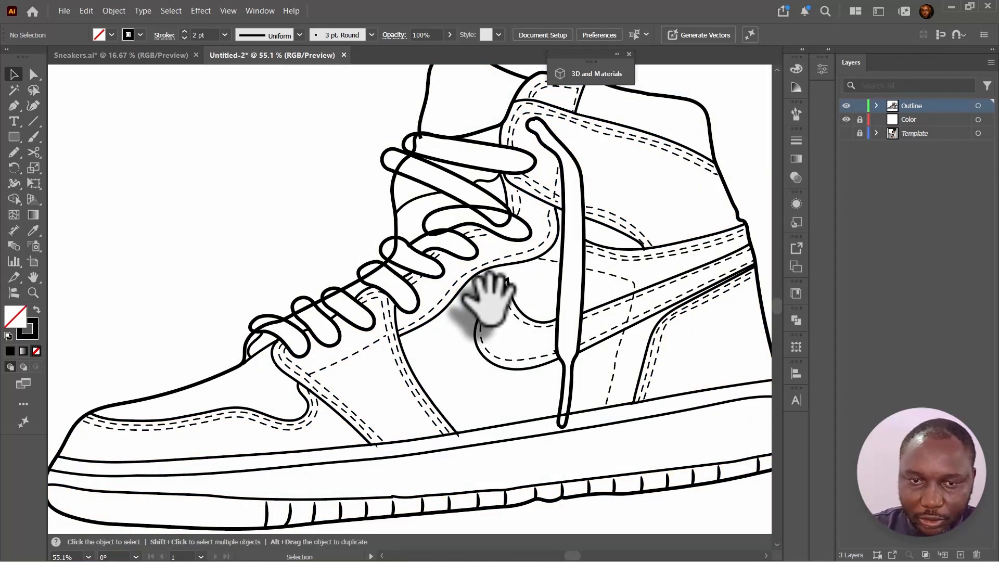
- Select all artwork on the Outline layer and copy it into the Color layer
key("ctrl+a")
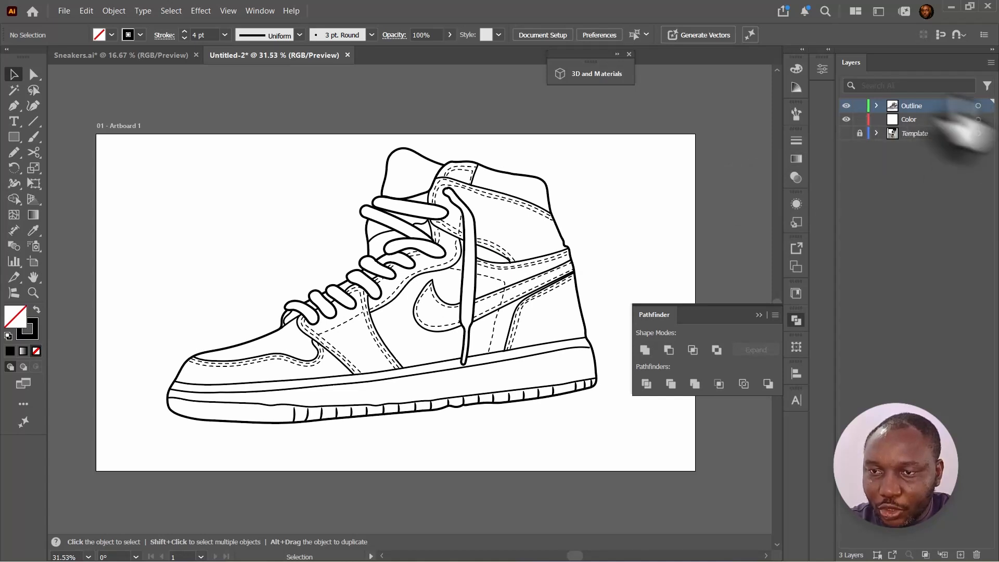
left_click(986, 106)
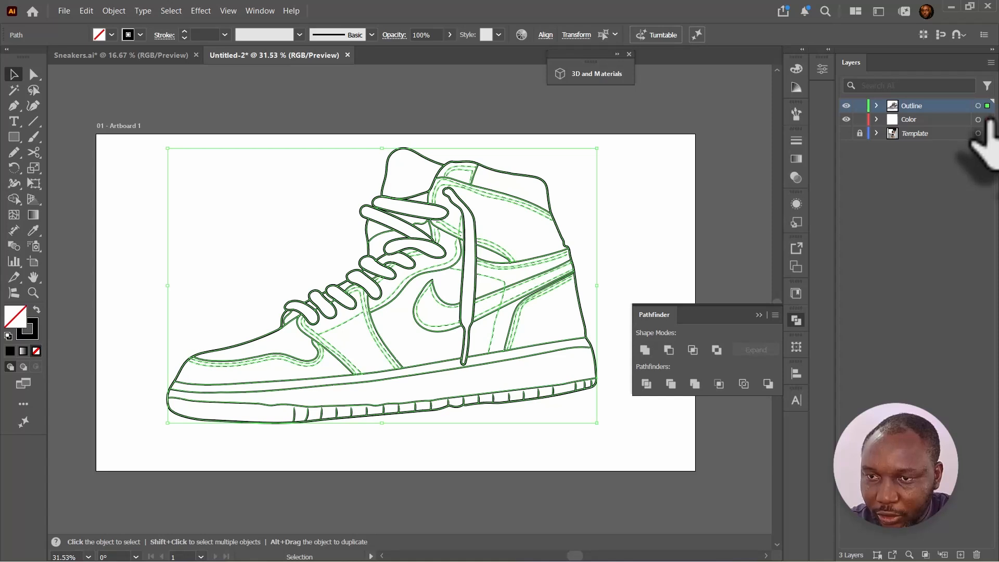
left_click_drag(987, 106, 987, 119)
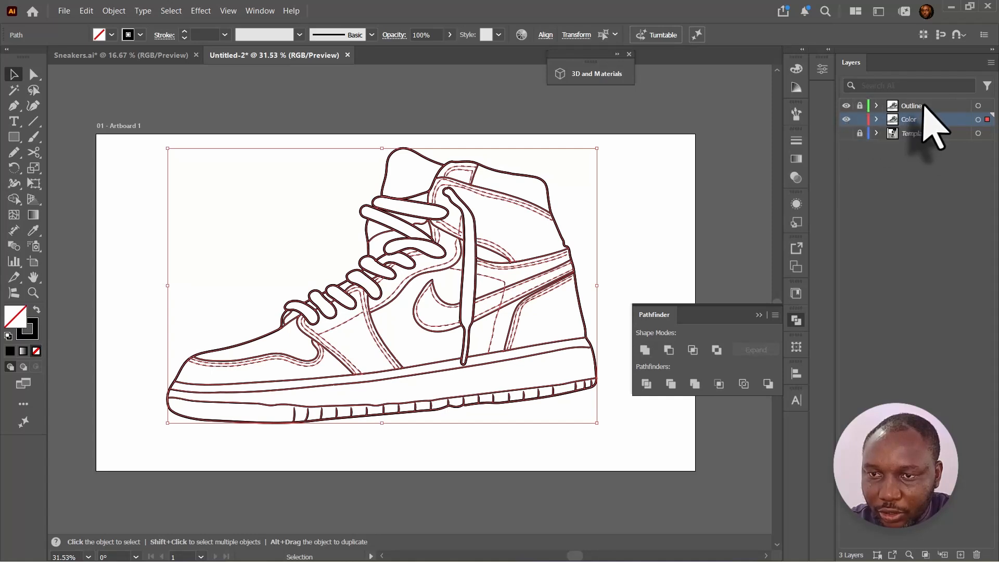
- Hide and lock the Outline layer and make the Color layer active
left_click(907, 106)
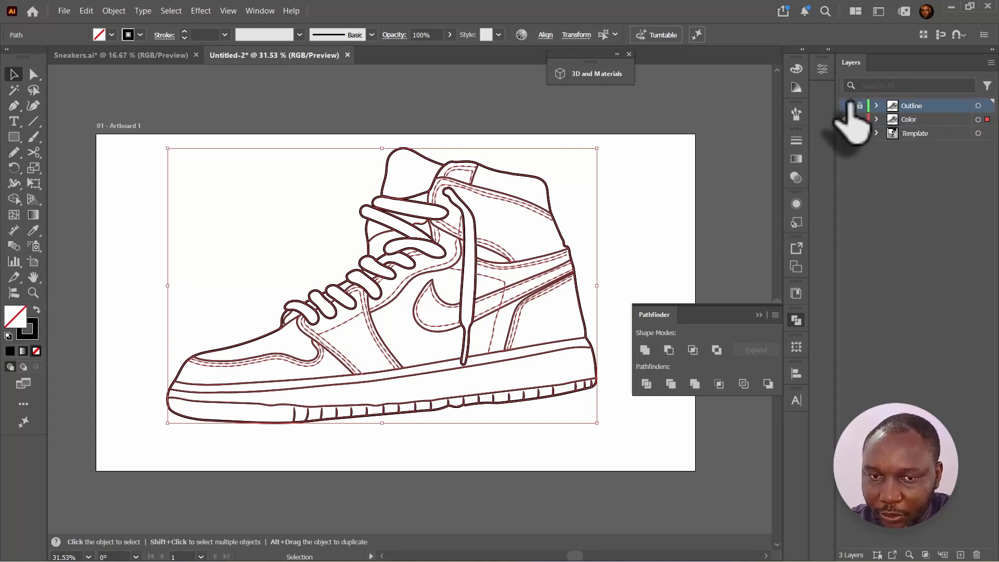
left_click(914, 120)
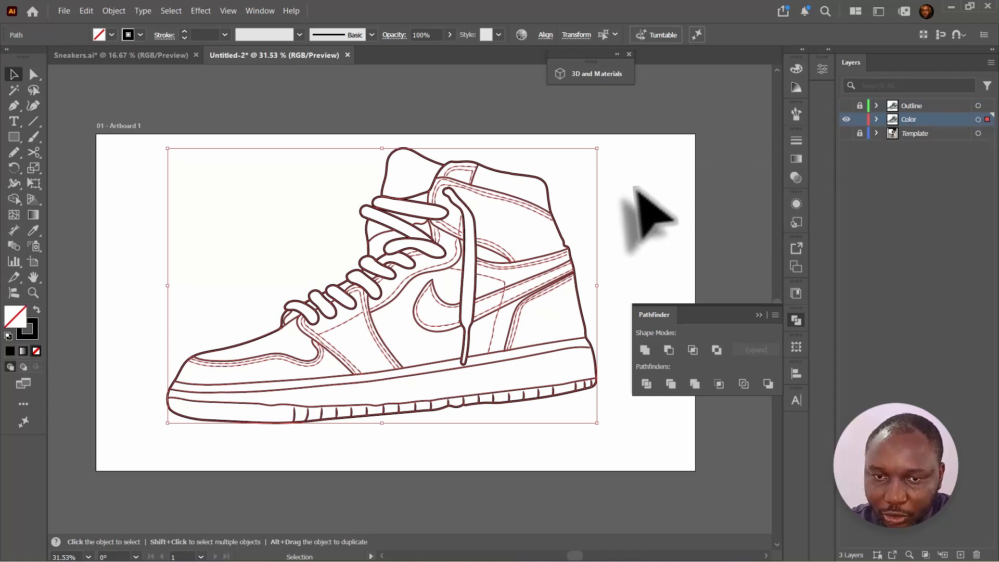
- Select all dashed stitch lines in the Color layer by same appearance and delete them
left_click(635, 219)
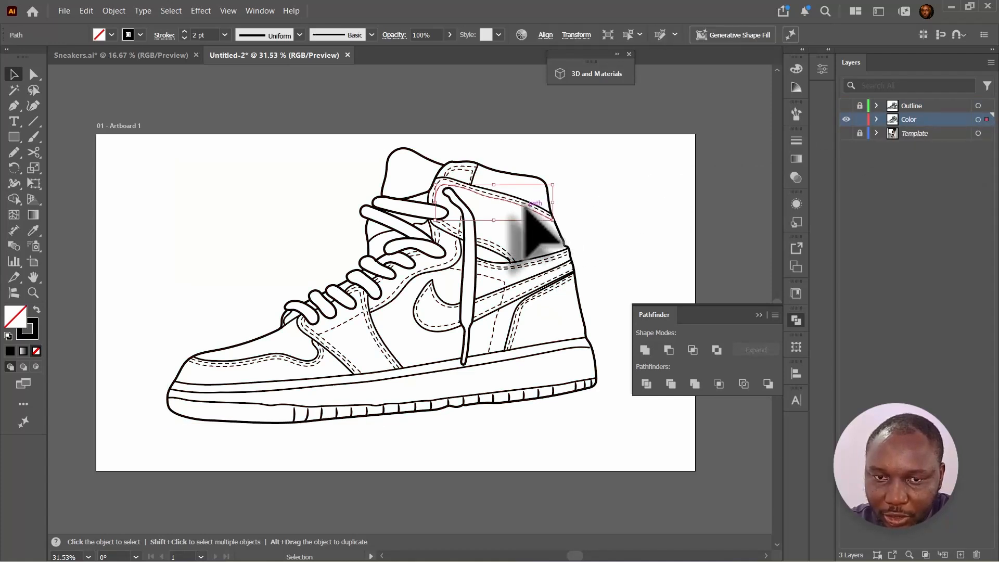
left_click(171, 10)
mouse_move(218, 131)
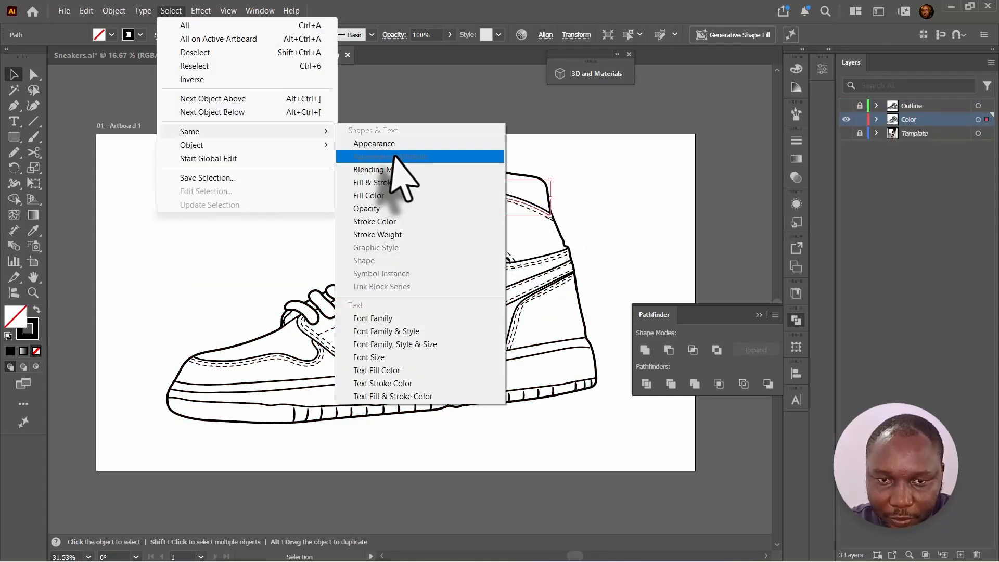
left_click(387, 144)
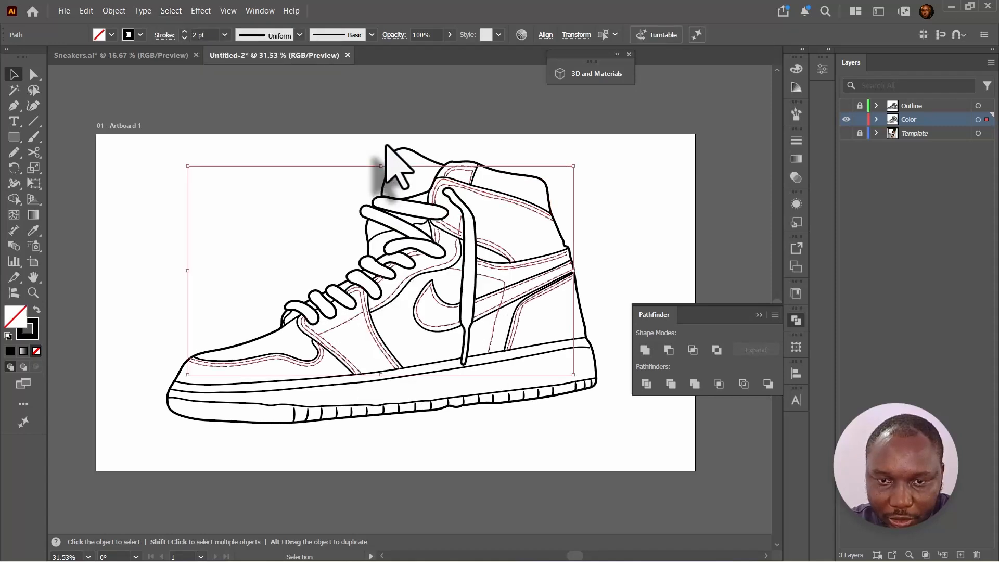
key("Delete")
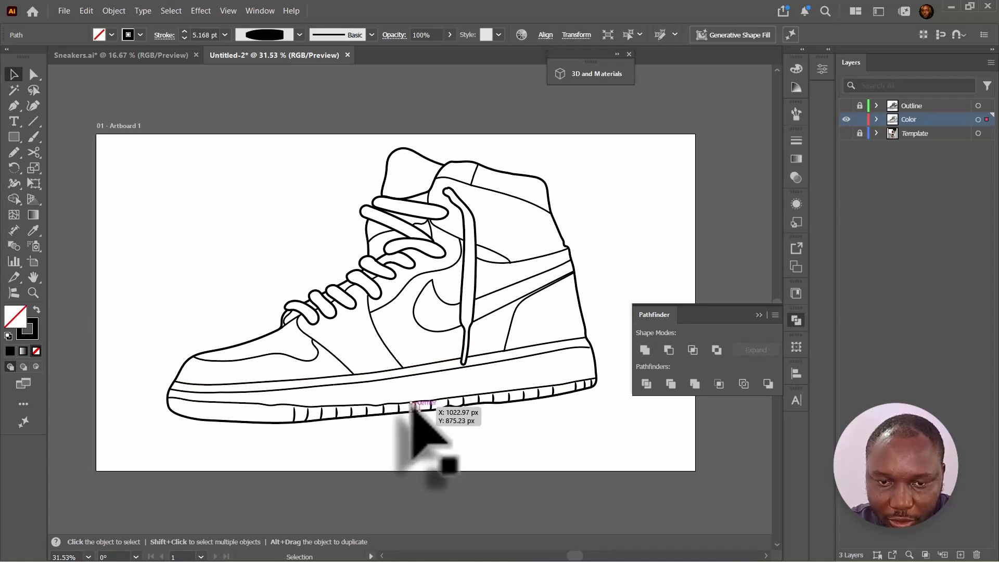
- Select the sole's tread lines by same appearance and delete them
left_click(171, 11)
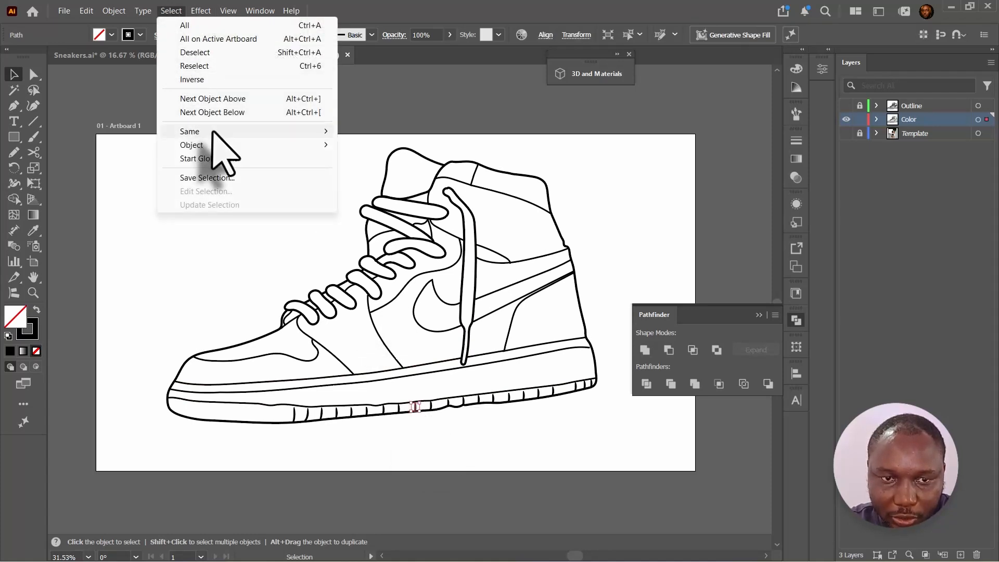
mouse_move(213, 133)
left_click(385, 144)
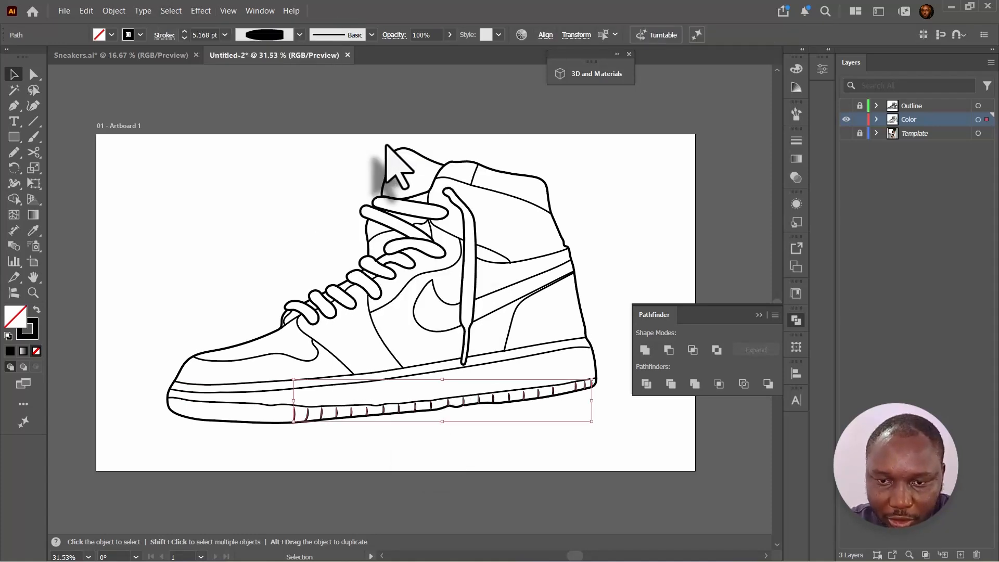
key("Delete")
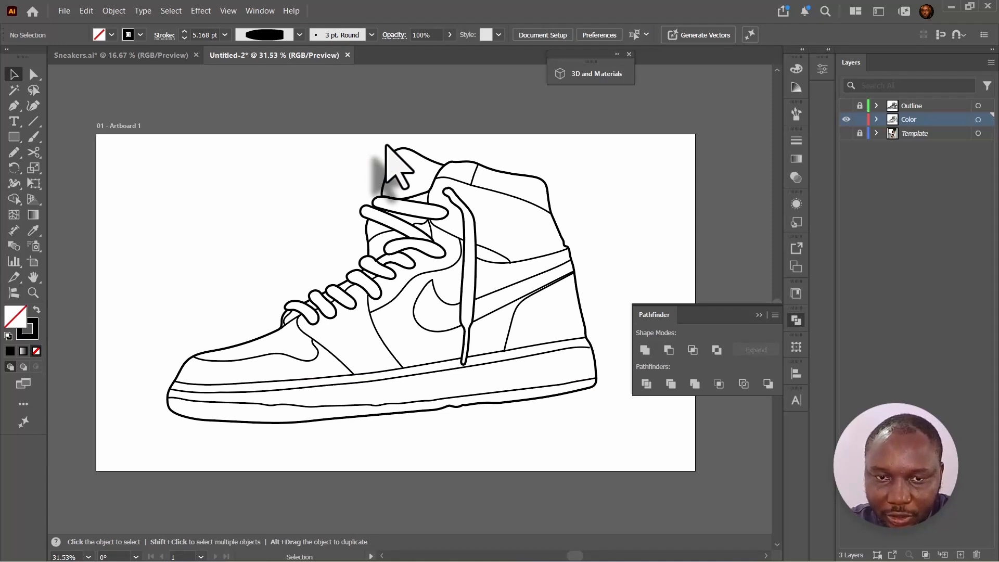
- Select all remaining Color layer paths and convert their strokes to outlines
left_click_drag(590, 140, 165, 481)
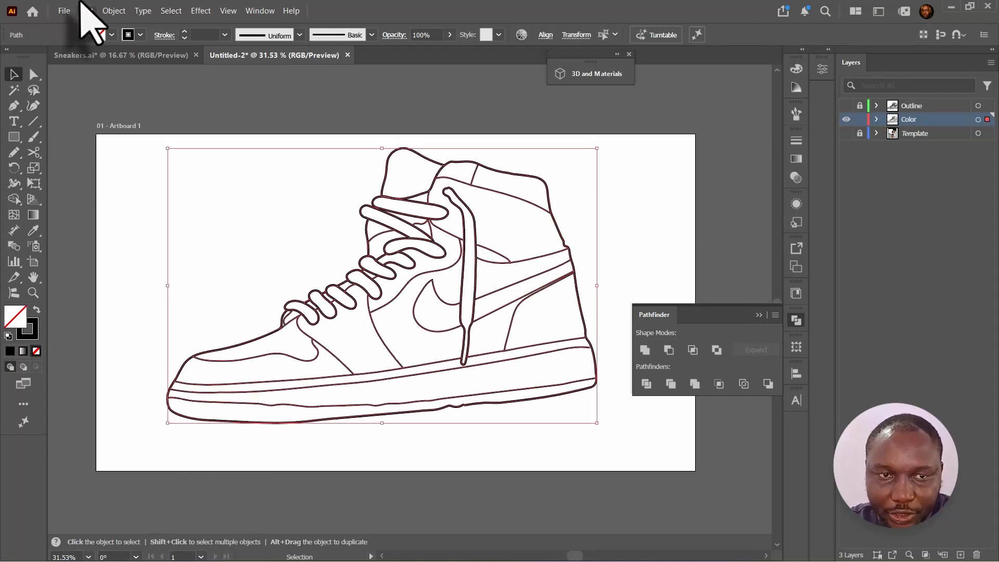
left_click(114, 11)
mouse_move(137, 383)
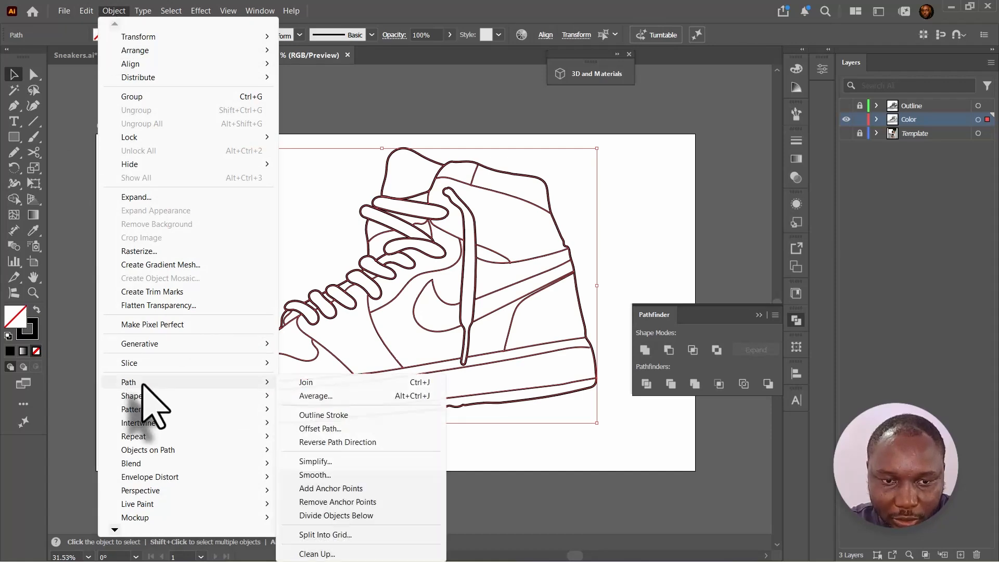
left_click(343, 415)
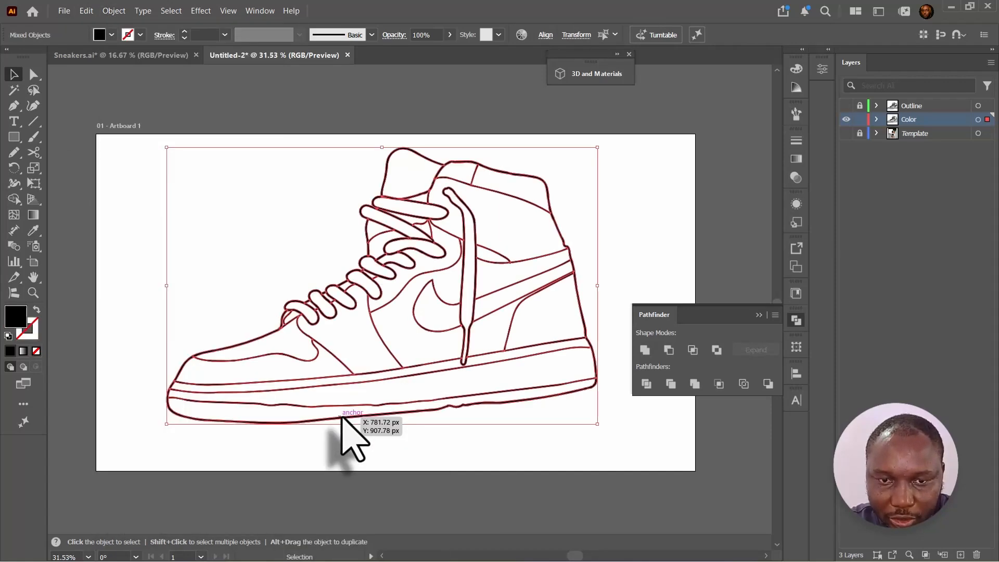
- Merge the outlined shapes into one with Pathfinder Unite
scroll(446, 256, "up", 5)
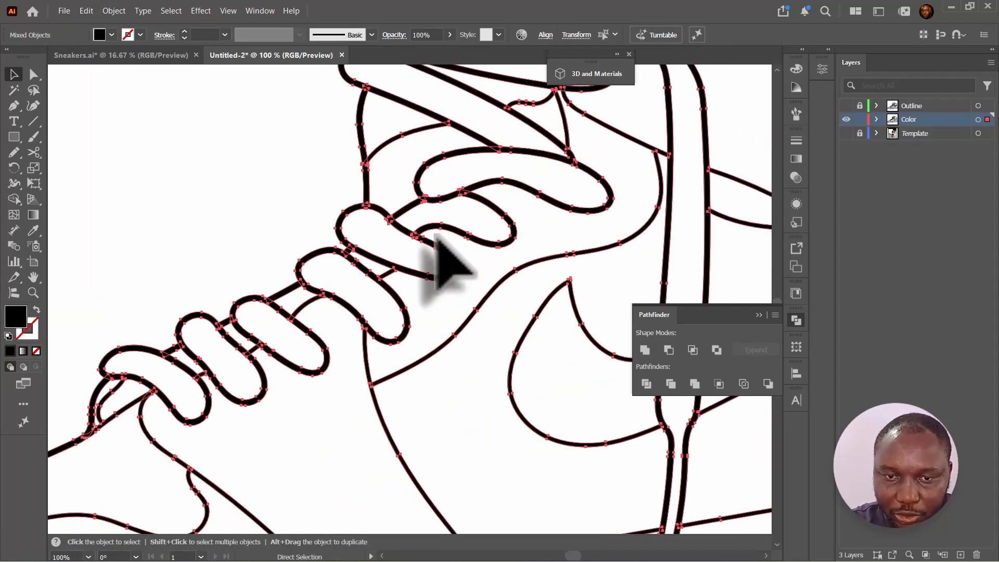
key("space")
left_click_drag(450, 185, 363, 254)
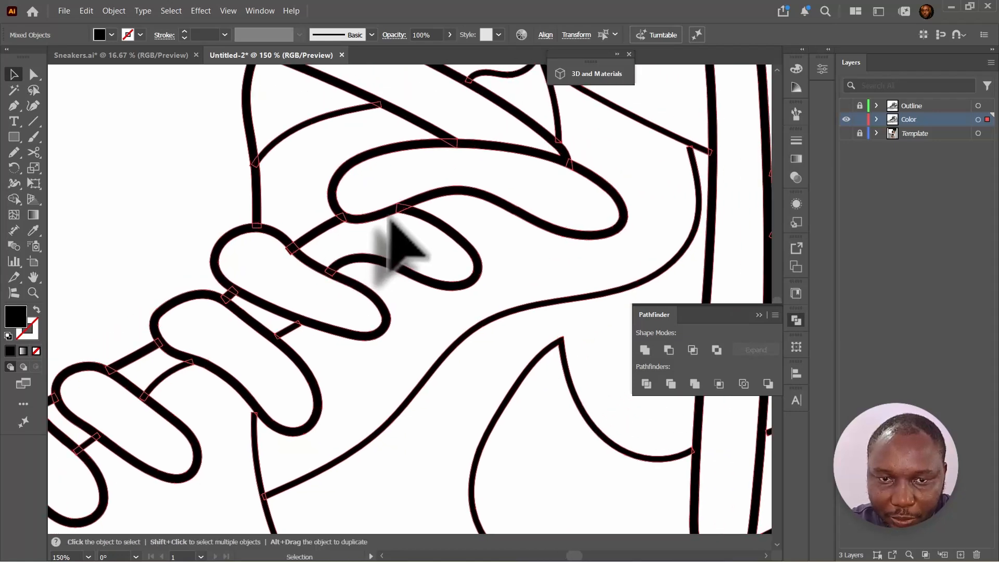
left_click(645, 350)
- Select the merged compound path and release it into separate shapes
key("ctrl+minus")
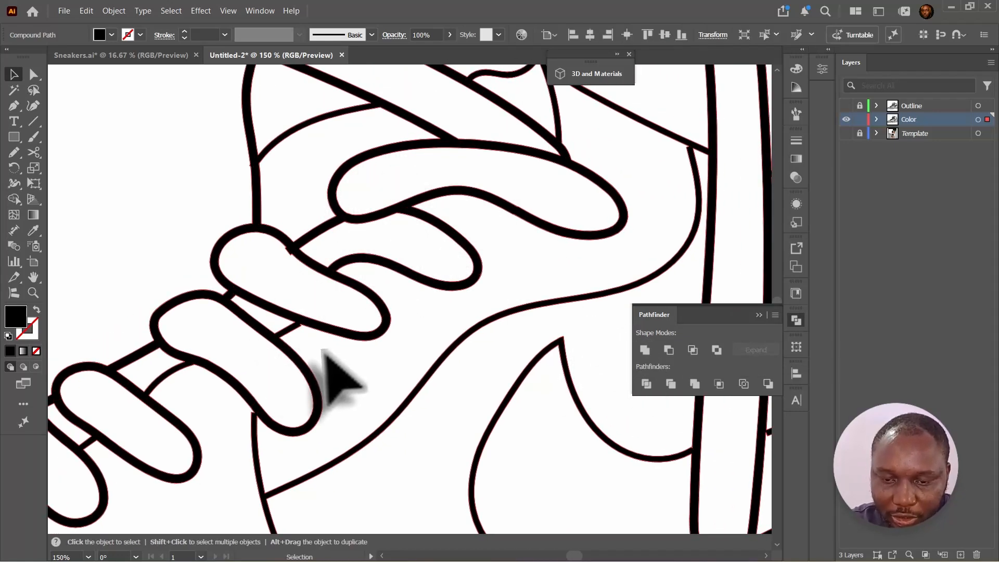
key("ctrl+0")
key("ctrl+plus")
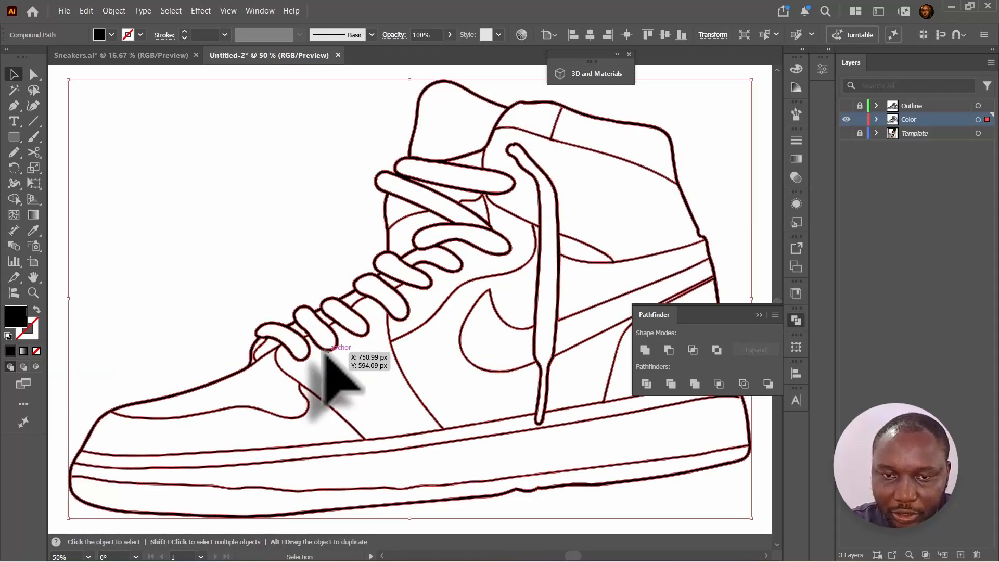
key("space")
left_click_drag(331, 379, 267, 346)
left_click(714, 190)
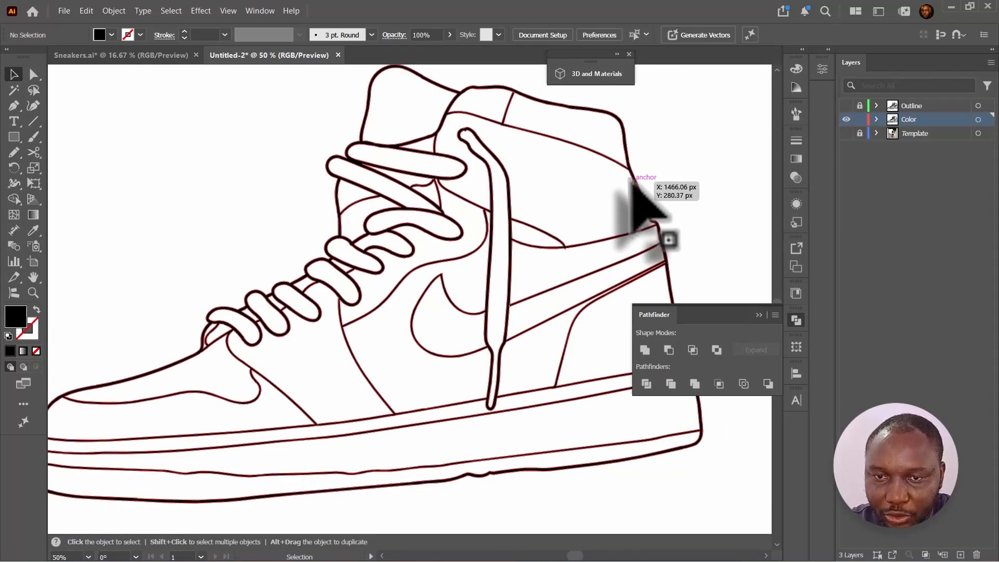
right_click(633, 182)
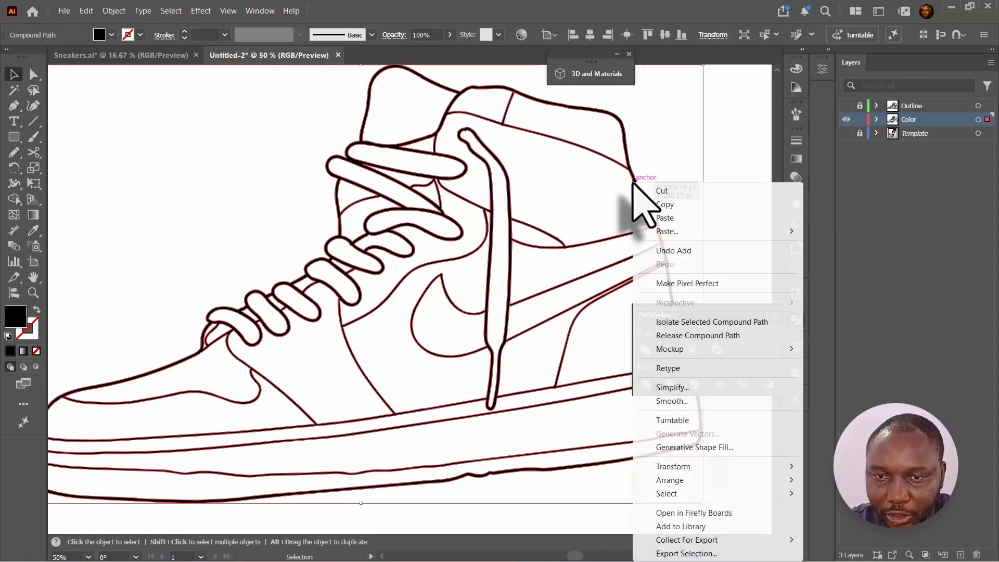
left_click(692, 336)
key("ctrl+shift+F9")
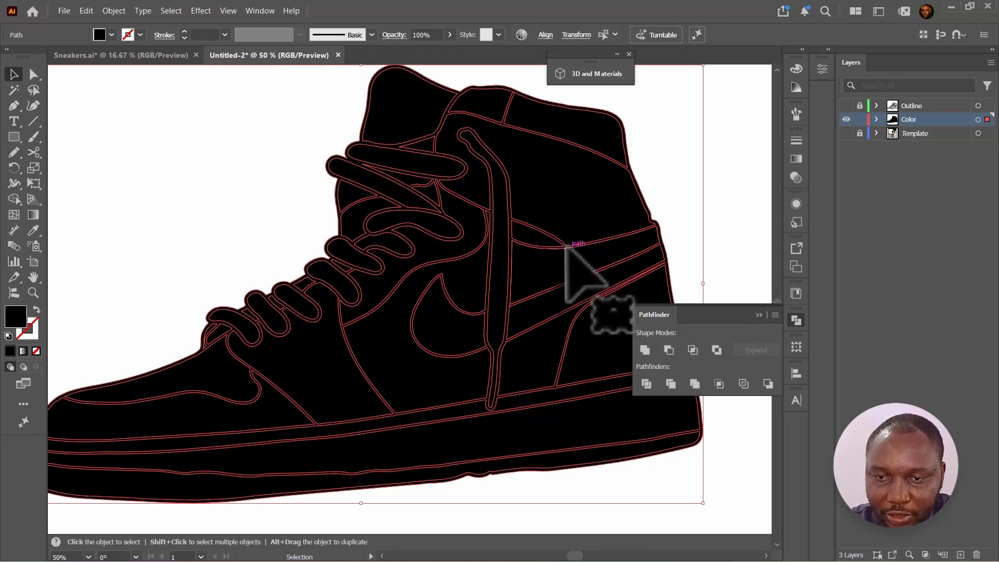
left_click(664, 138)
key("ctrl+a")
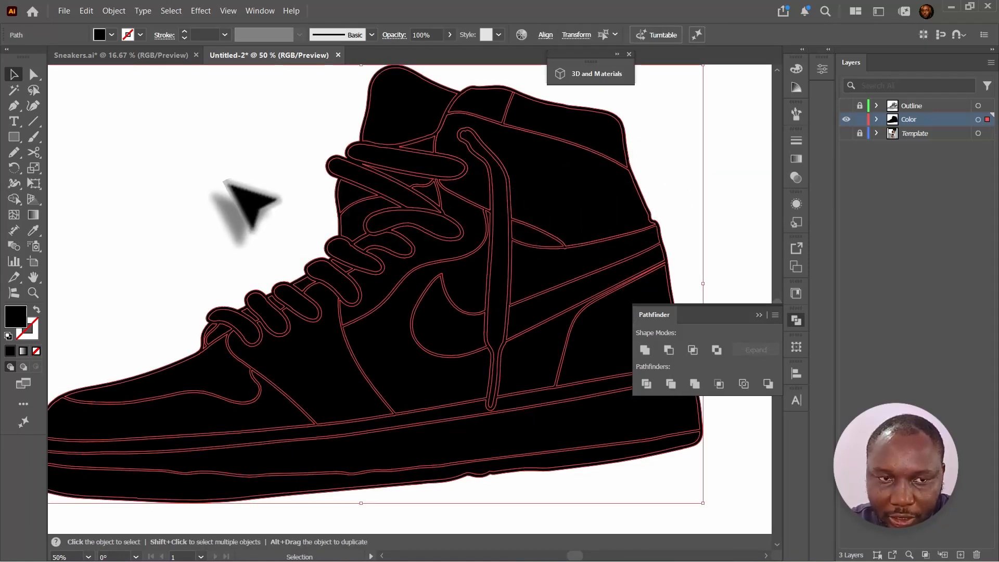
left_click(14, 198)
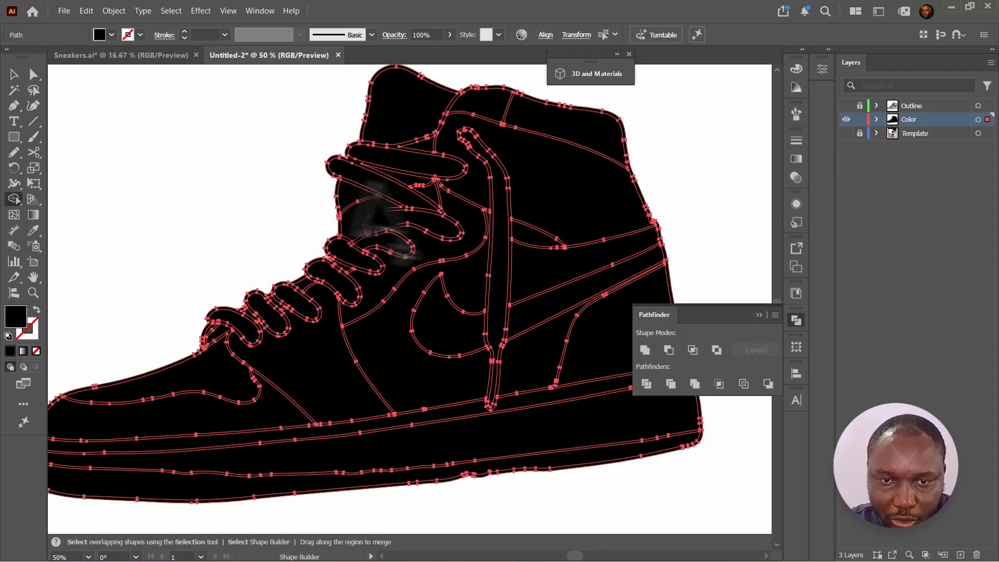
scroll(483, 236, "up", 4)
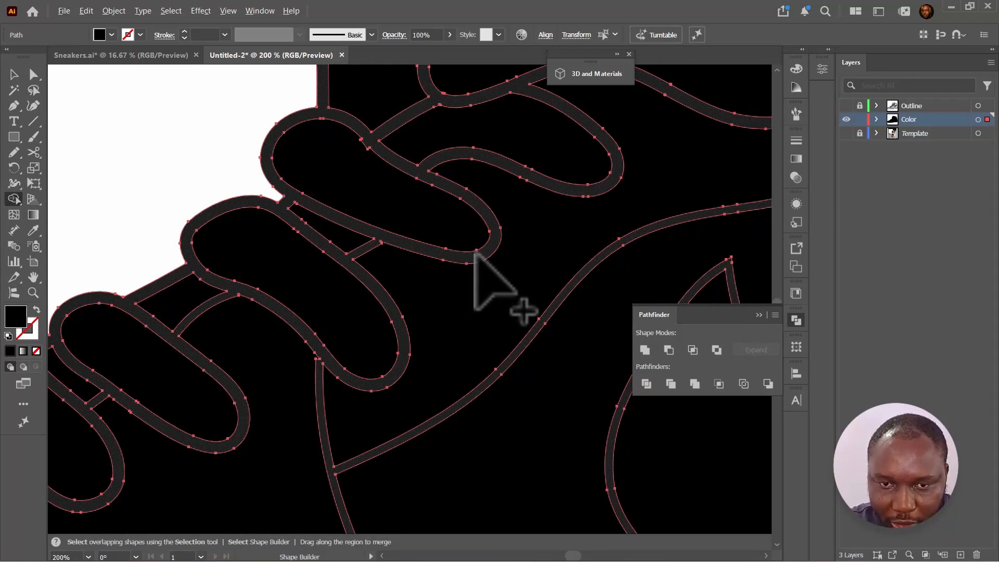
key("alt")
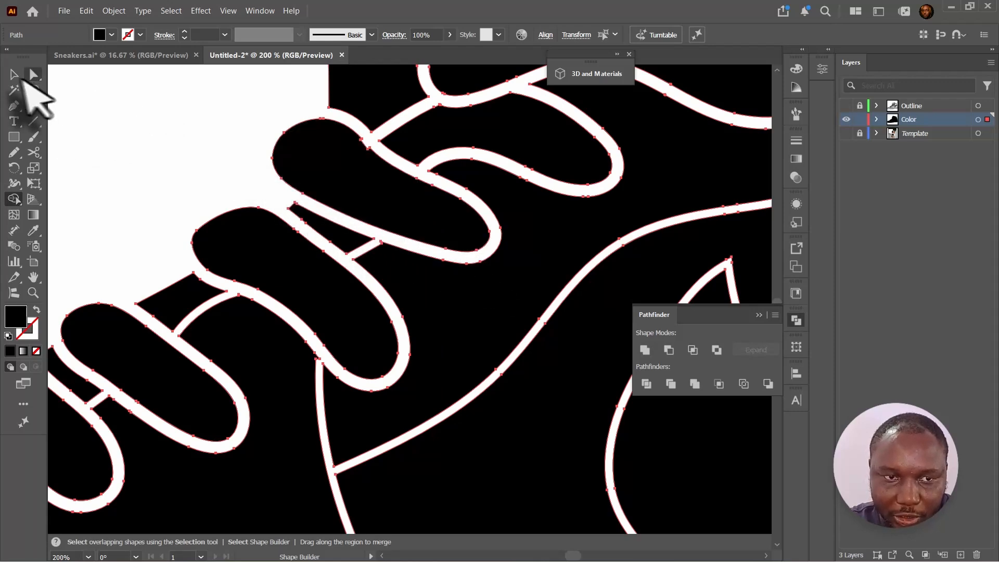
left_click(15, 74)
key("ctrl+0")
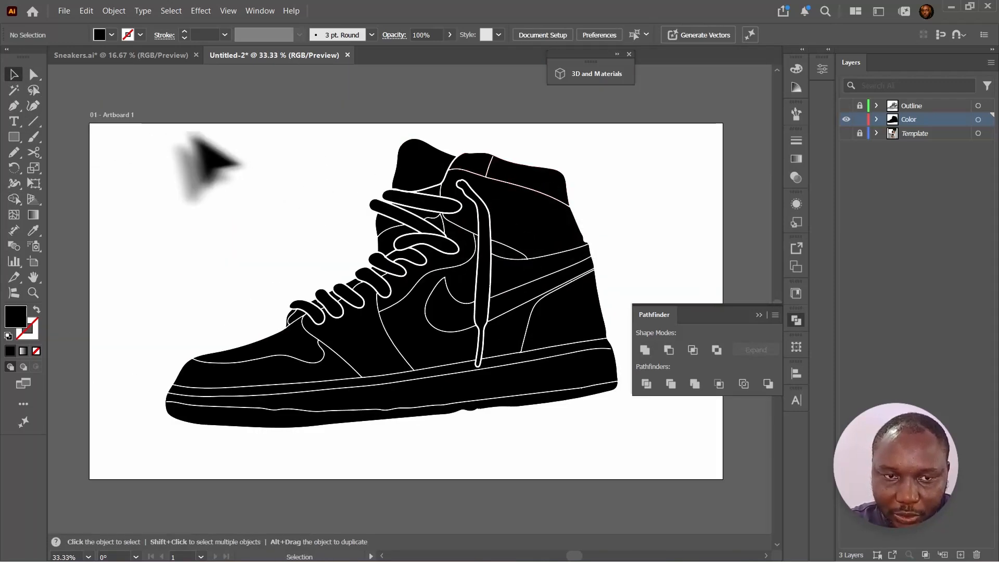
- Select all the color shapes and fill them with a light grey
left_click_drag(136, 127, 620, 416)
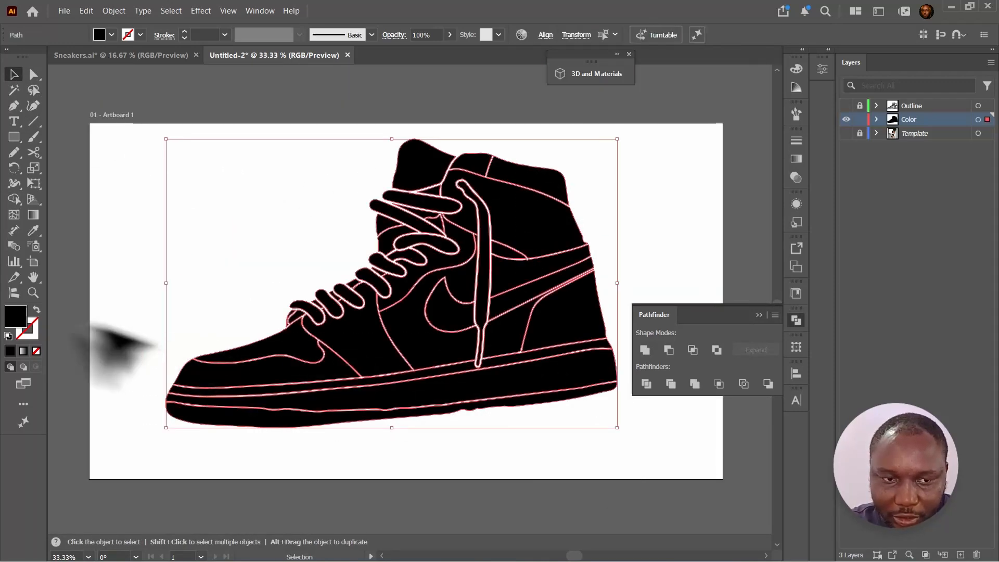
double_click(14, 320)
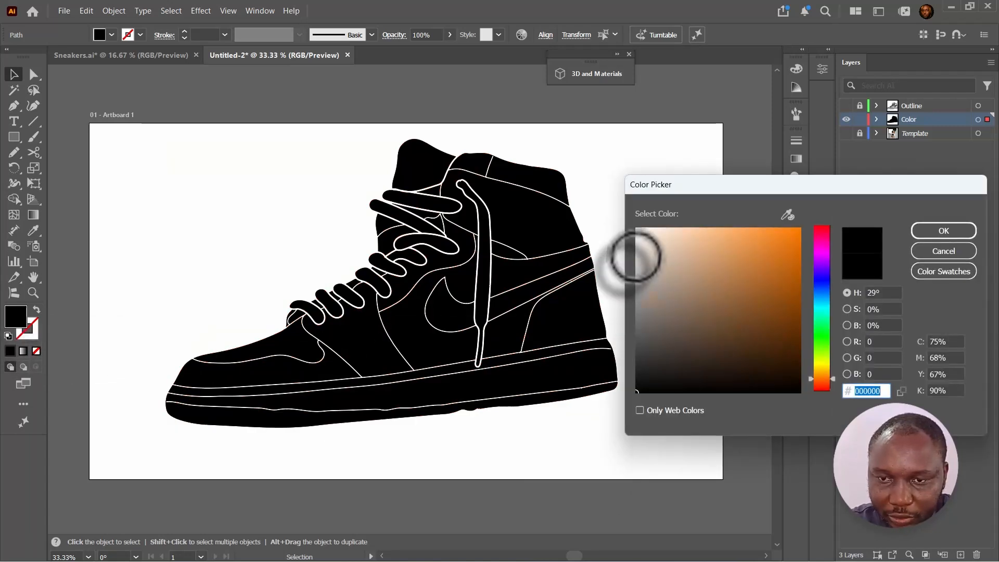
mouse_move(636, 253)
left_mouse_down()
mouse_move(637, 267)
mouse_move(637, 252)
left_mouse_up()
left_click(944, 231)
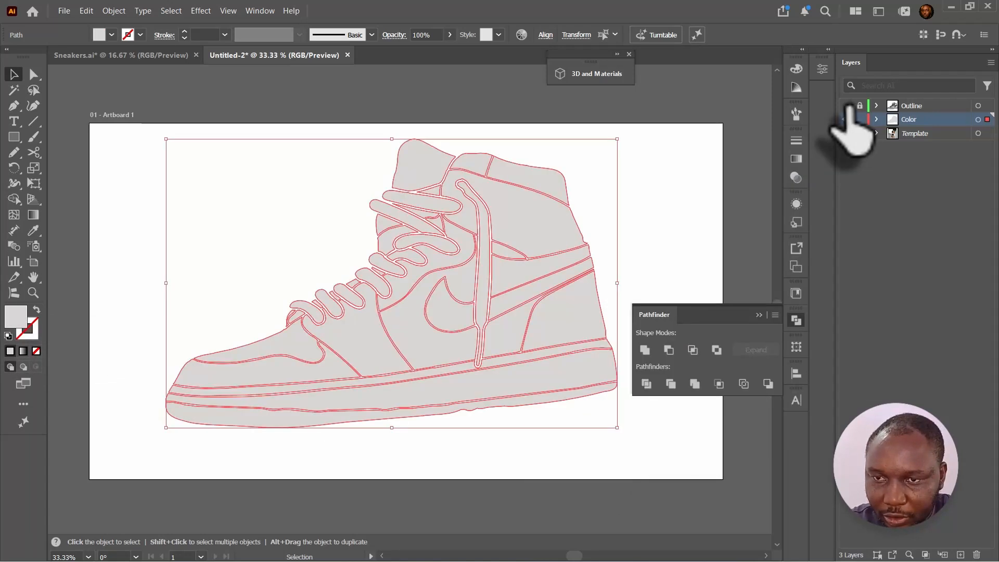
- Show the Outline layer above the grey color shapes
left_click(845, 106)
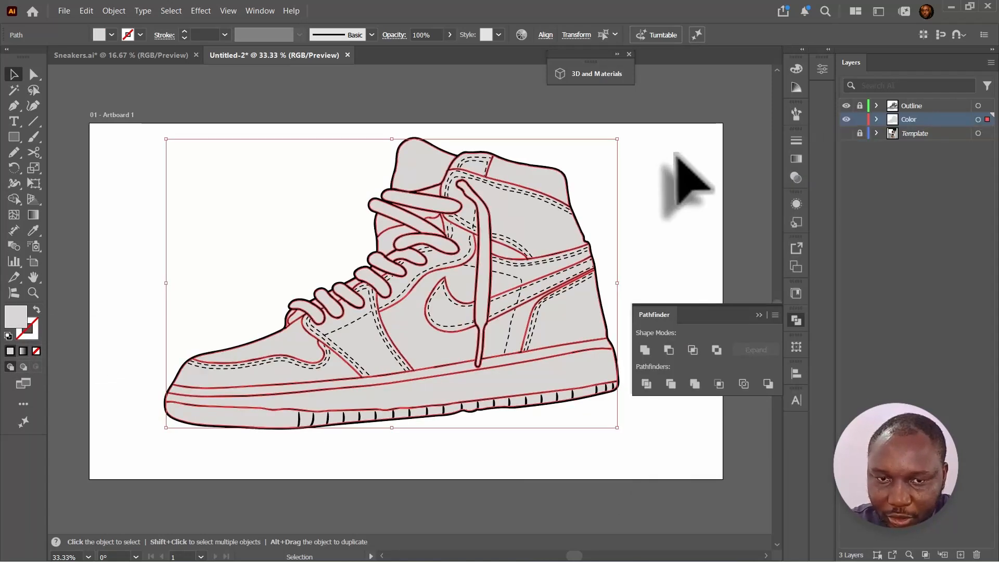
left_click(691, 178)
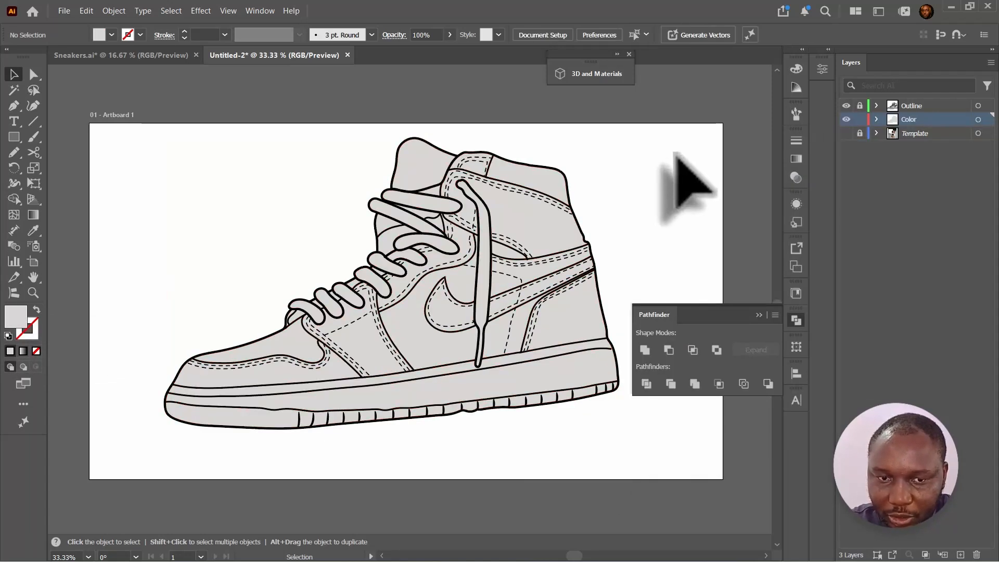
left_click(986, 120)
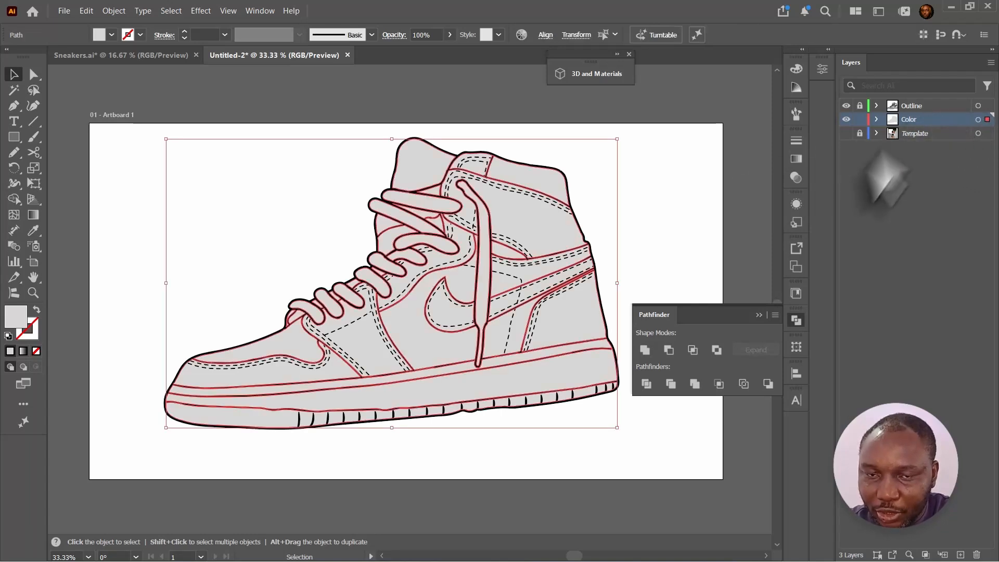
left_click(723, 209)
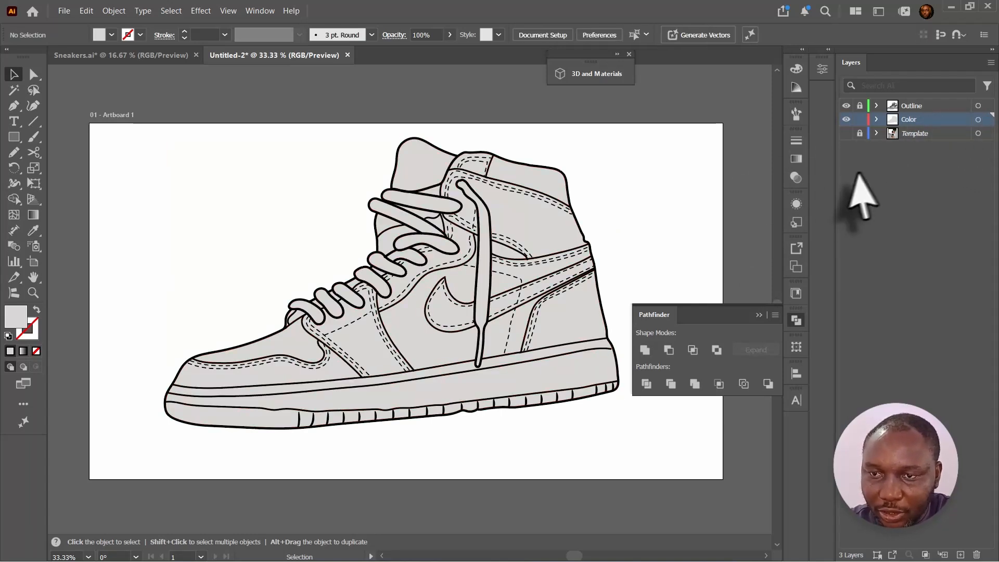
- Show the Template layer, turn off its Template option so the photo displays normally, and lock it
left_click(846, 133)
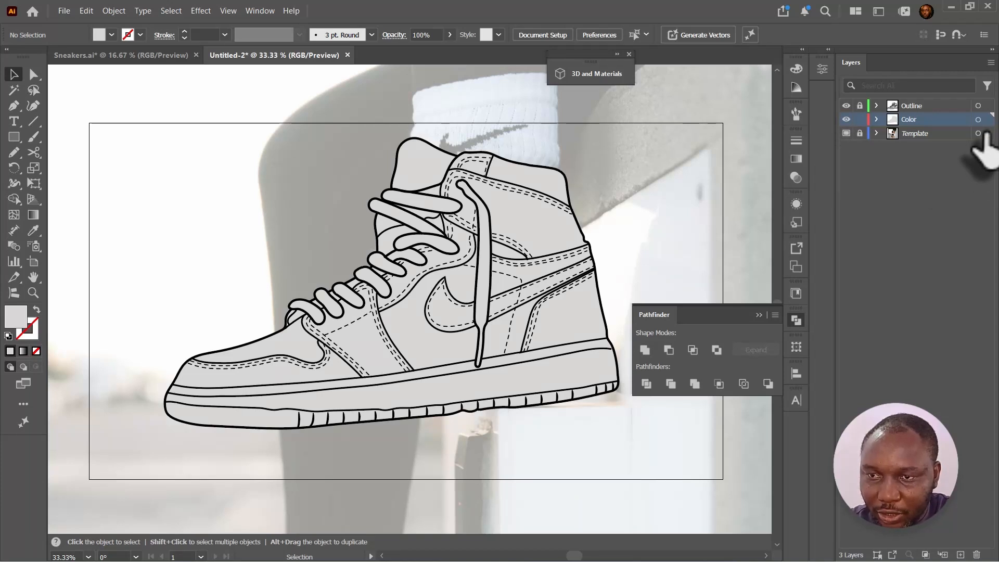
left_click(846, 133)
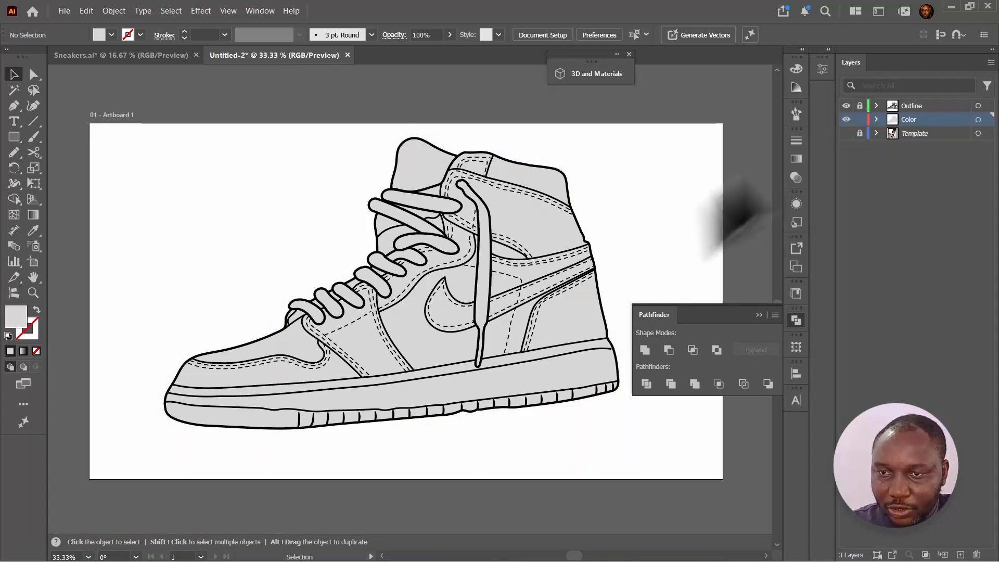
left_click(846, 134)
double_click(931, 133)
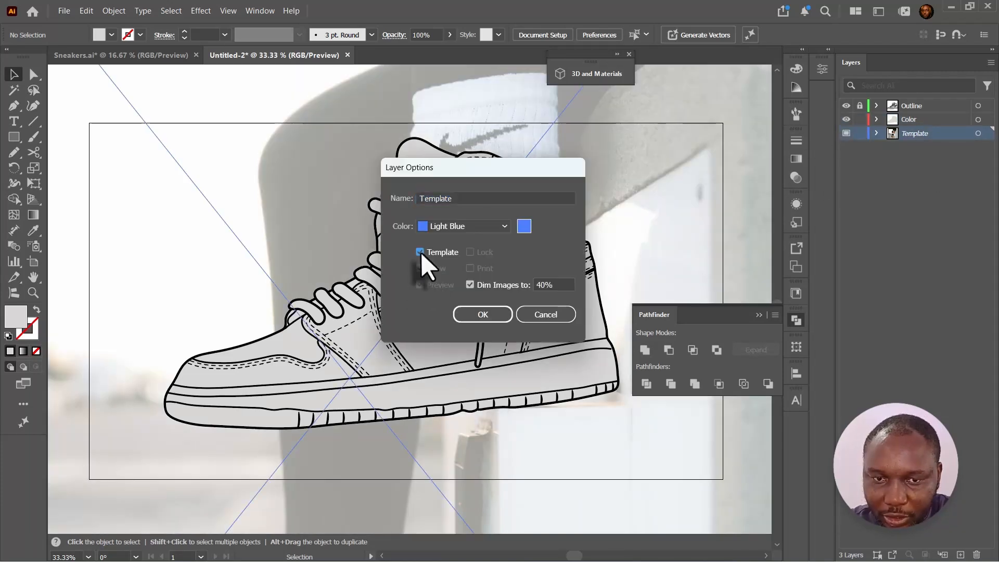
left_click(420, 252)
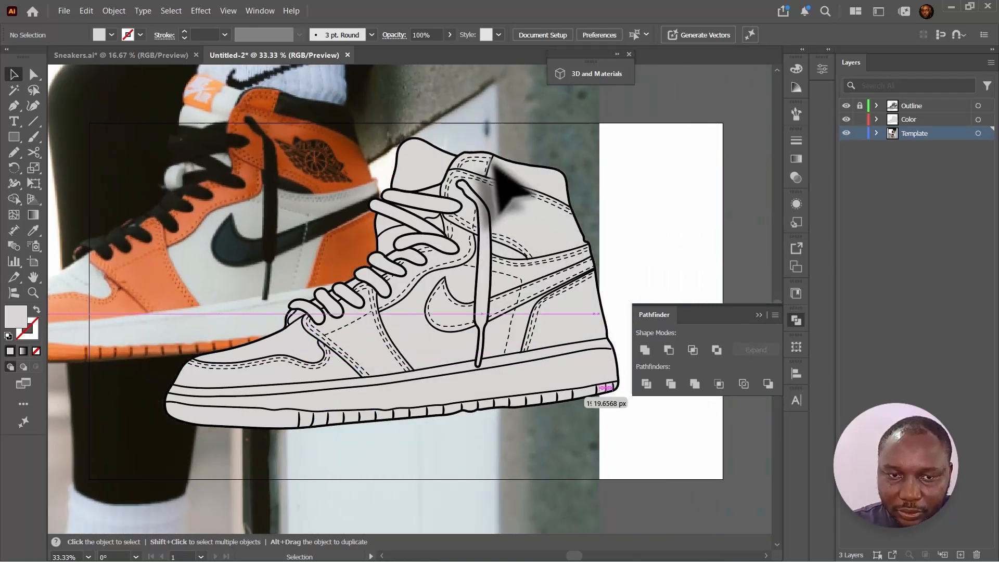
left_click(512, 189)
left_click_drag(644, 160, 645, 123)
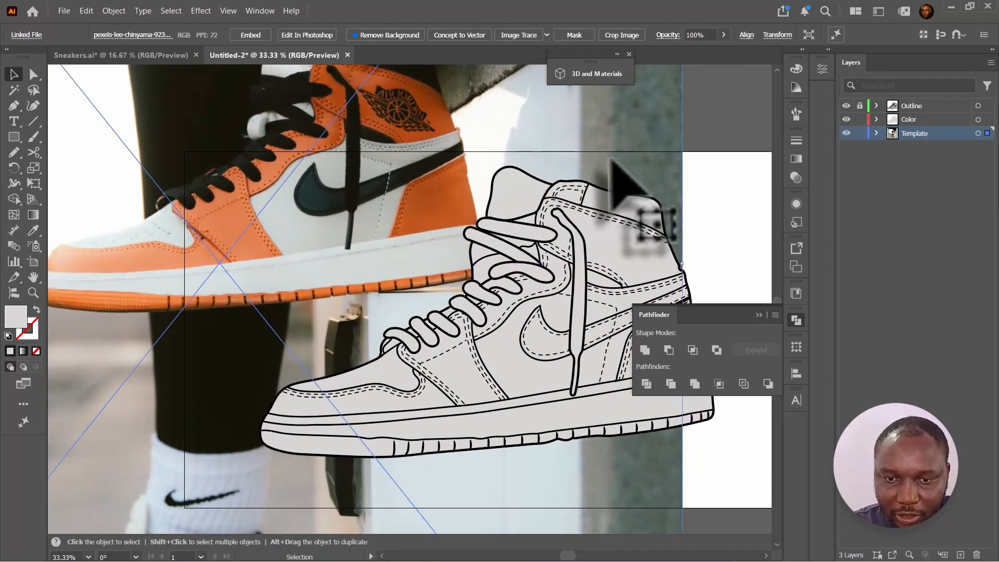
left_click(860, 133)
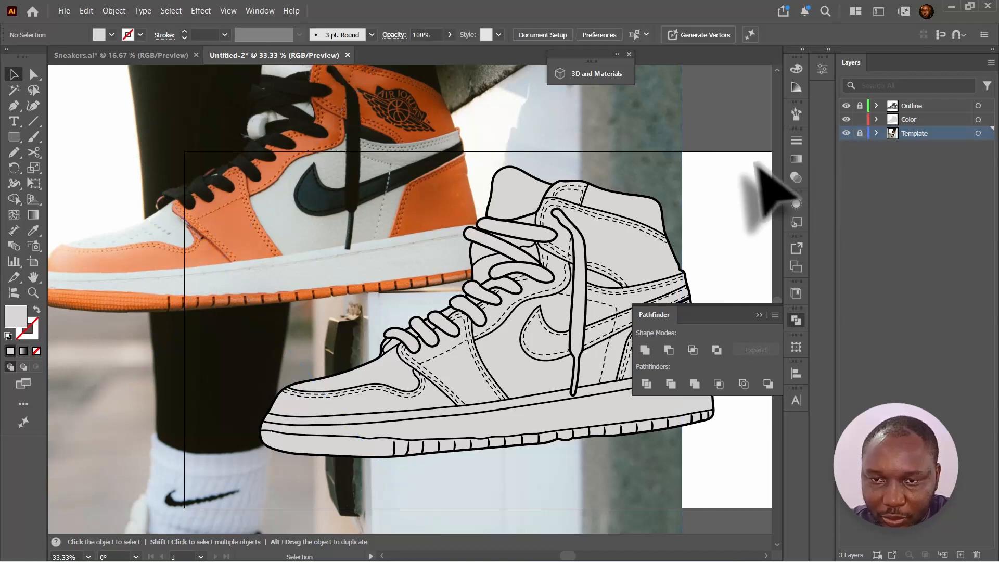
- Fill the sole shape with a color sampled from the sneaker photo using the Eyedropper
left_click(371, 443)
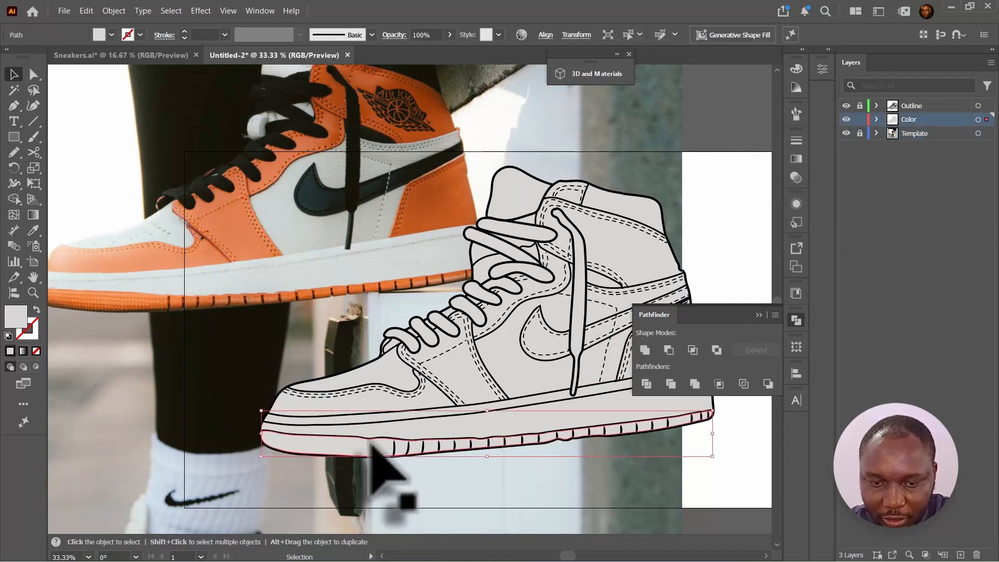
key("i")
left_click(223, 241)
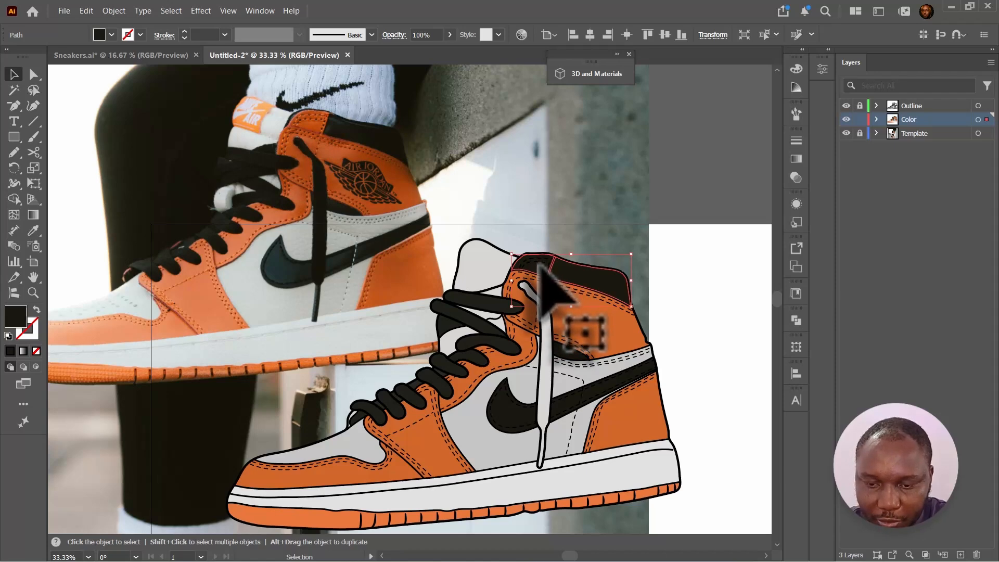
- Cut the dark collar shape along its seam line with the Knife tool inside isolation mode
scroll(541, 265, "up", 5)
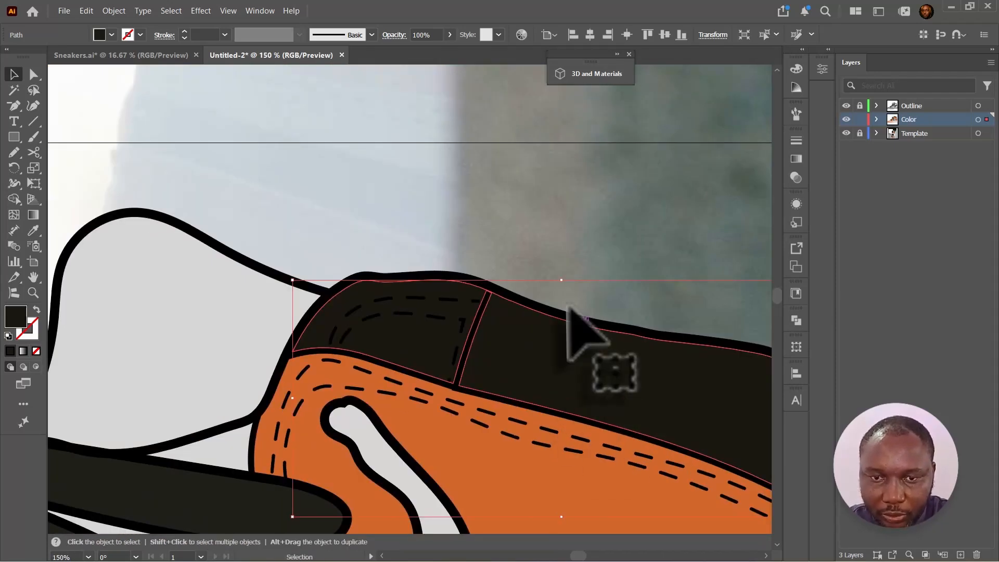
left_click(541, 263)
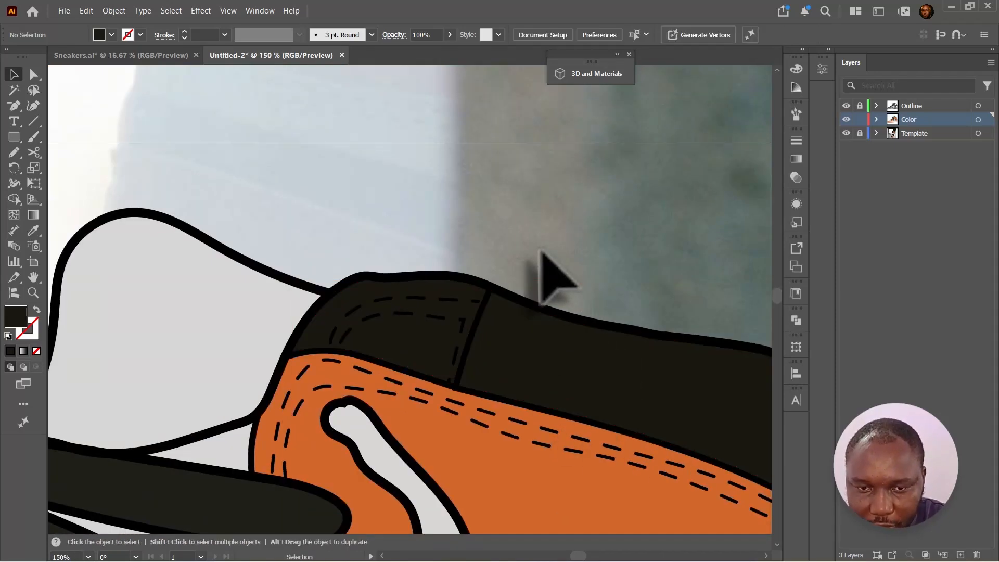
double_click(483, 308)
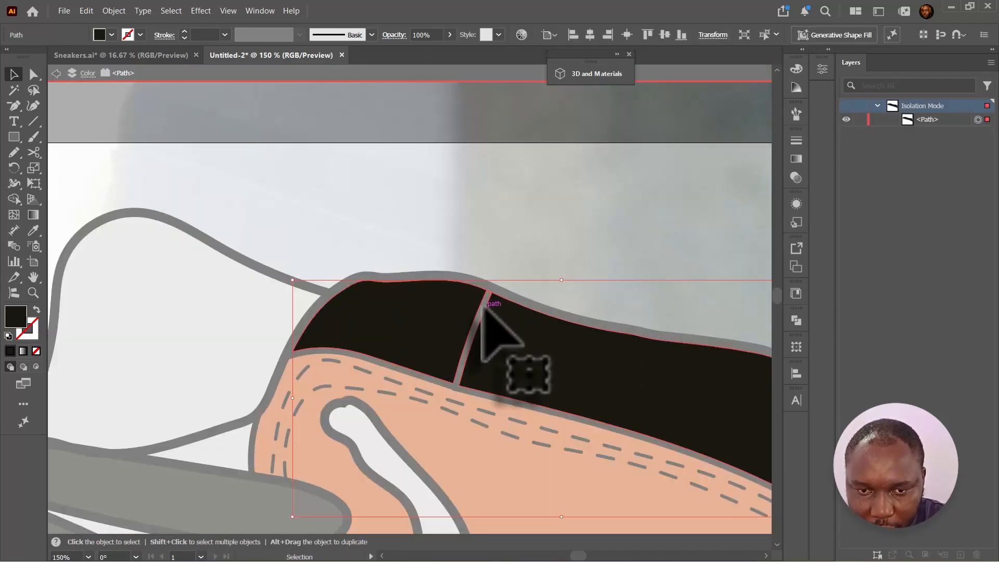
left_click(34, 153)
left_click(80, 184)
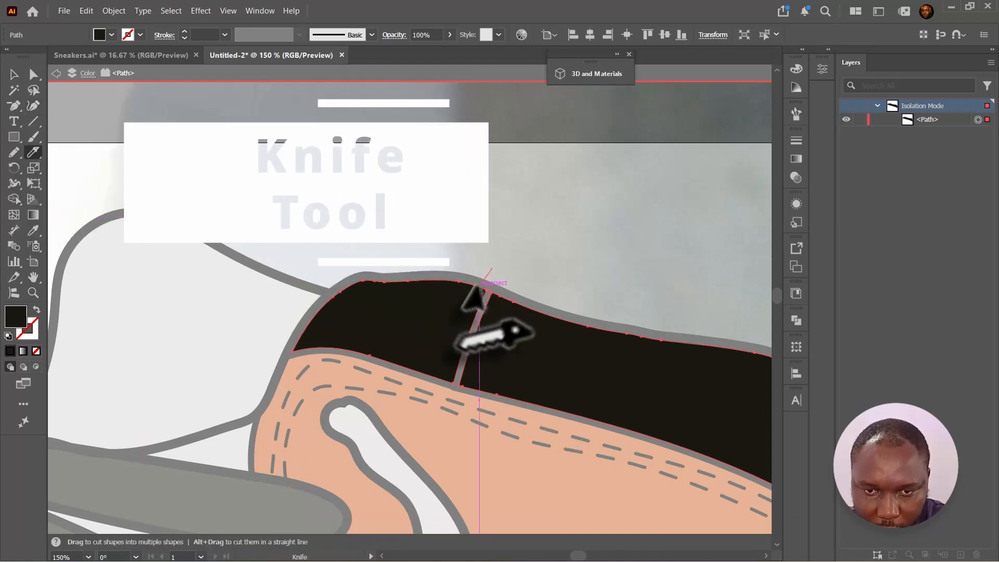
left_click_drag(492, 268, 446, 407)
key("v")
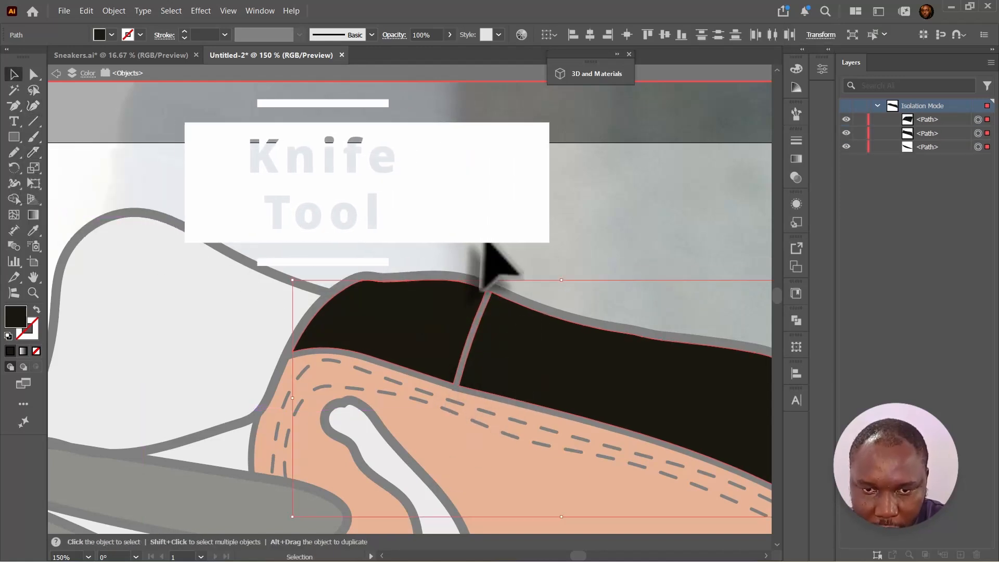
left_click(433, 242)
double_click(432, 243)
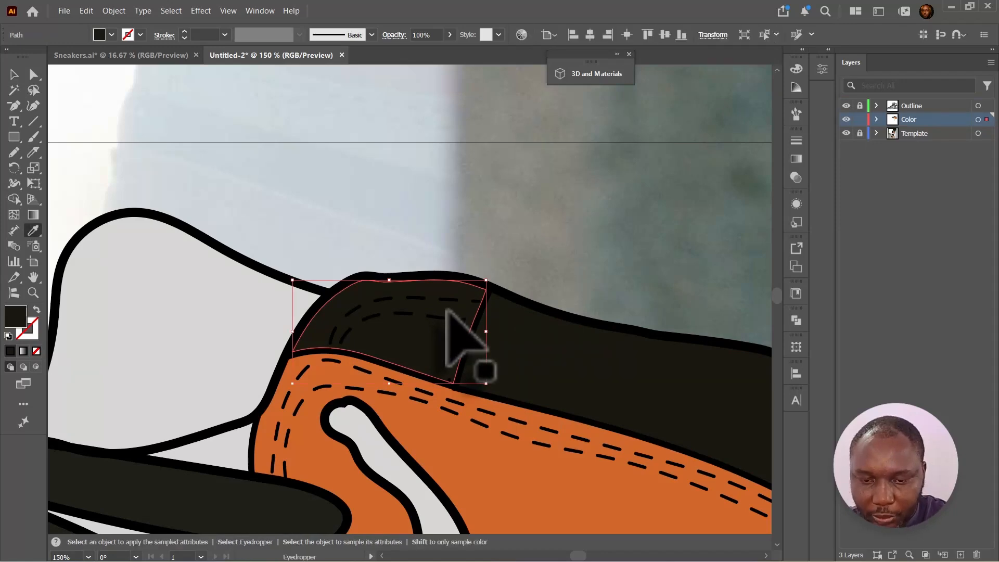
- Fill the left collar piece with the orange sampled from the neighbouring panel
key("i")
left_click(455, 466)
key("v")
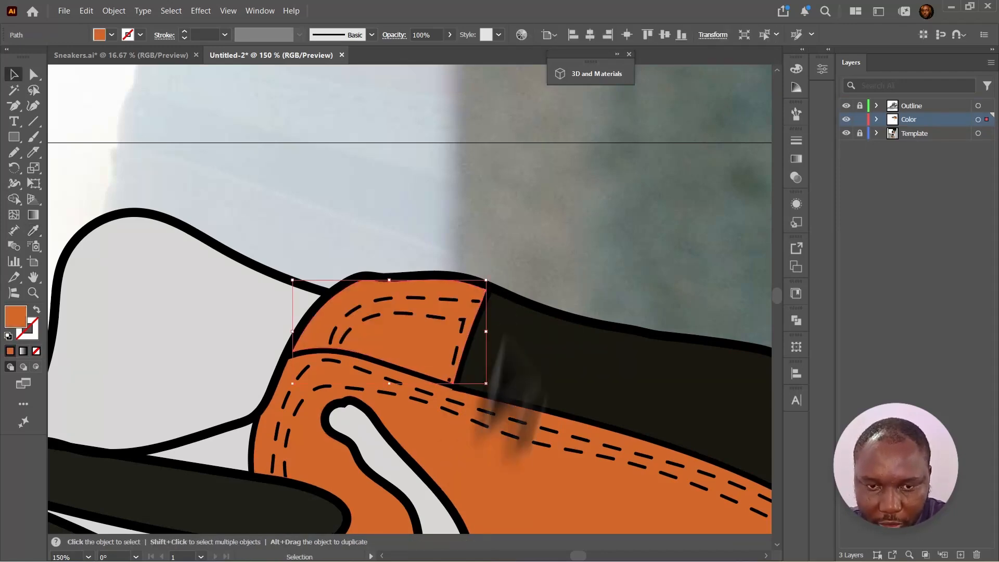
left_click(510, 242)
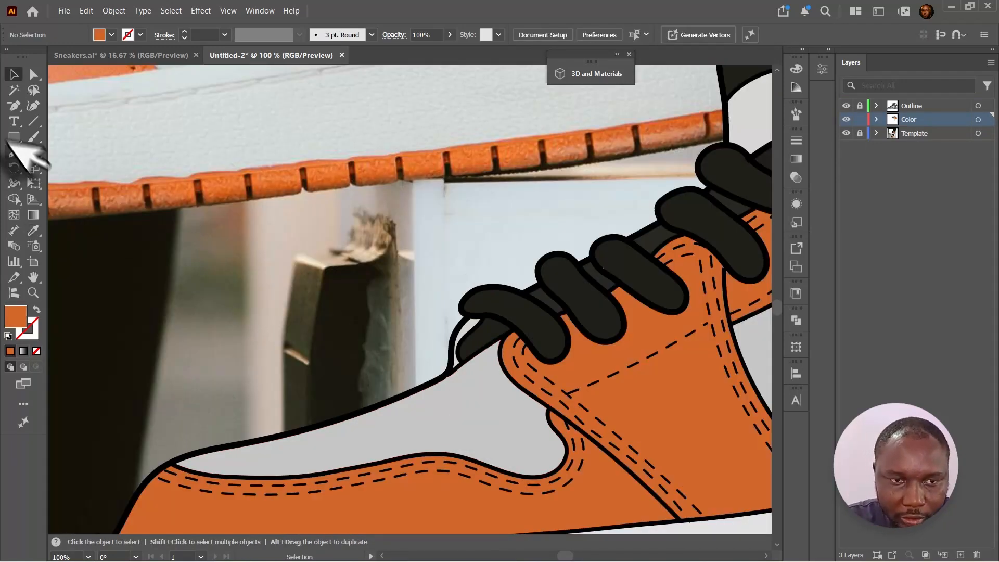
- Draw a small ellipse on the toe box and fill it with dark brown 381e12
left_click_drag(13, 139, 49, 165)
left_click_drag(435, 416, 445, 405)
double_click(15, 316)
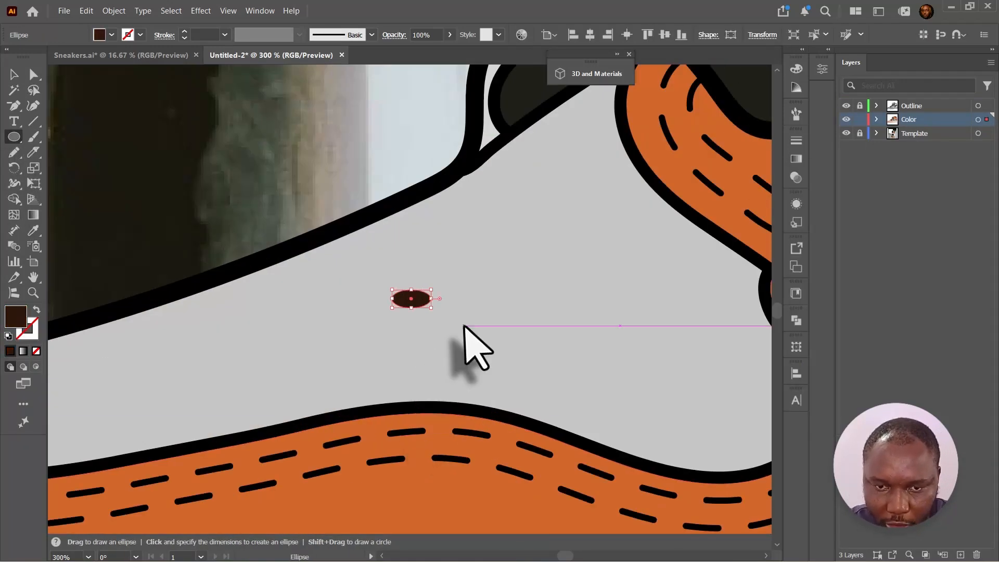
- Duplicate the ellipse repeatedly across the toe box to form rows of perforation holes
mouse_move(430, 303)
left_mouse_down()
mouse_move(448, 312)
mouse_move(378, 293)
left_mouse_up()
key("v")
left_click_drag(378, 293, 370, 313)
left_click_drag(371, 313, 400, 318)
left_click_drag(400, 318, 319, 318)
left_click_drag(318, 317, 234, 341)
left_click_drag(234, 341, 266, 337)
left_click_drag(266, 337, 391, 340)
left_click_drag(390, 339, 361, 332)
left_click_drag(362, 332, 464, 327)
left_click_drag(465, 327, 401, 273)
left_click_drag(400, 273, 309, 358)
left_click_drag(309, 357, 258, 360)
key("ctrl+minus")
key("ctrl+minus")
left_click_drag(410, 299, 395, 301)
mouse_move(395, 301)
left_mouse_down()
mouse_move(382, 293)
mouse_move(380, 303)
left_mouse_up()
left_click_drag(381, 303, 360, 304)
left_click_drag(360, 304, 342, 301)
key("ctrl+minus")
key("ctrl+minus")
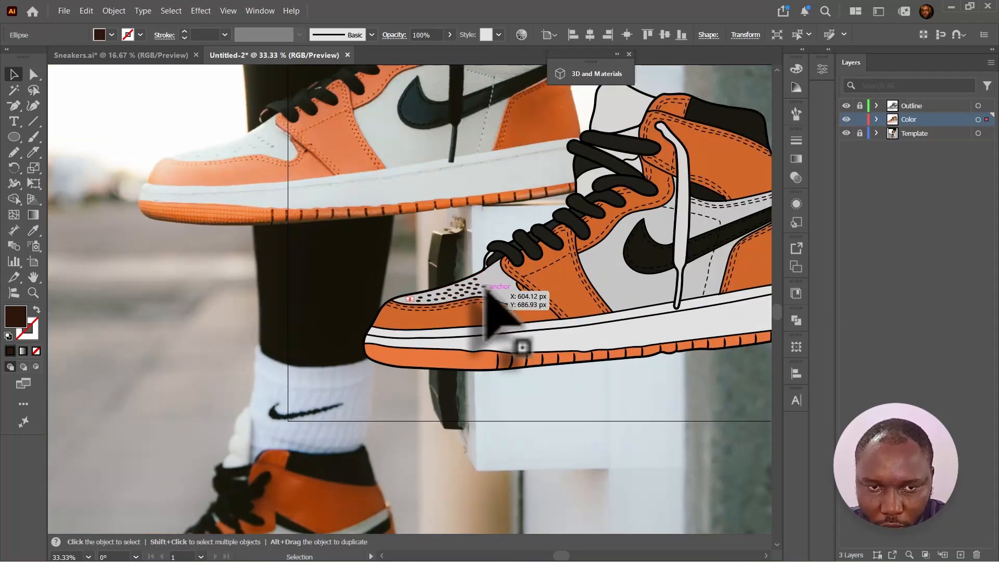
key("ctrl+plus")
key("ctrl+plus")
key("ctrl+plus")
left_click_drag(562, 270, 630, 241)
left_click_drag(631, 241, 652, 252)
left_click_drag(651, 252, 672, 261)
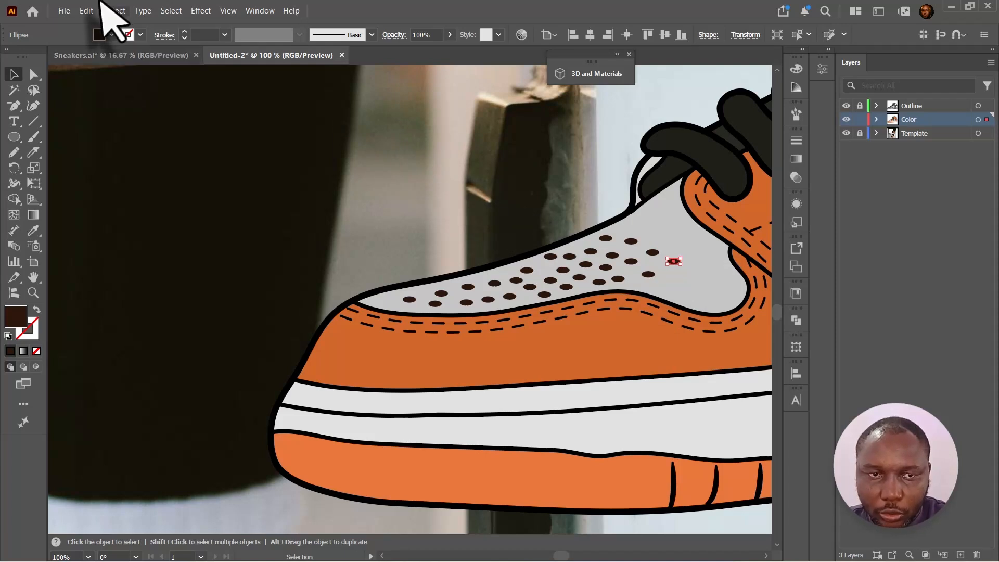
- Select all perforation holes by same appearance and resize the set from its corner
left_click(178, 11)
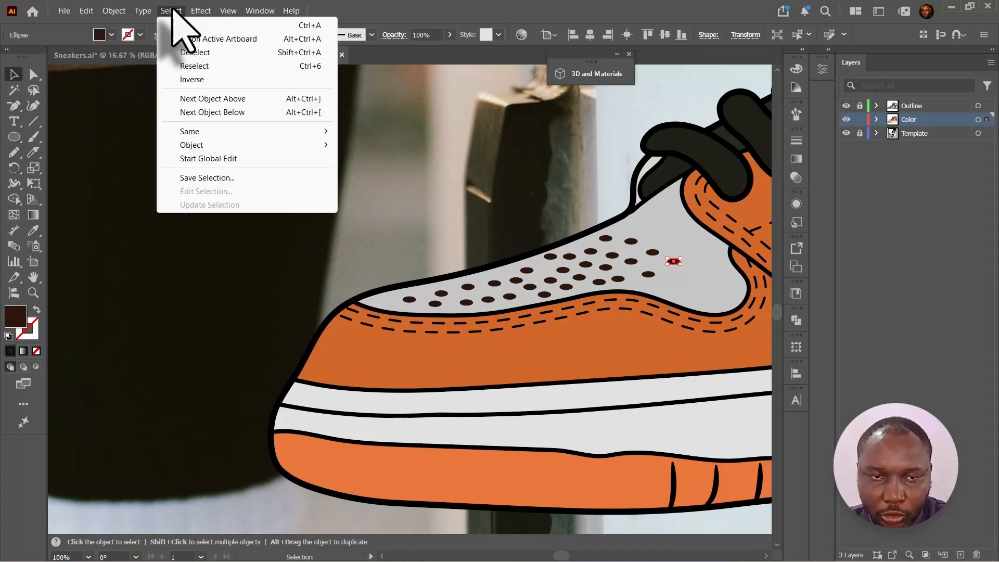
mouse_move(218, 133)
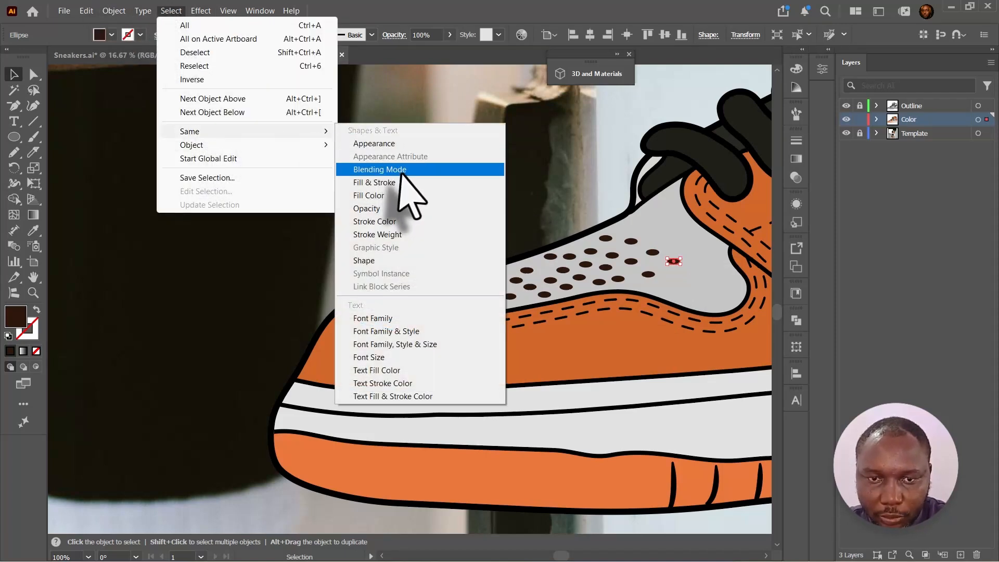
left_click(386, 146)
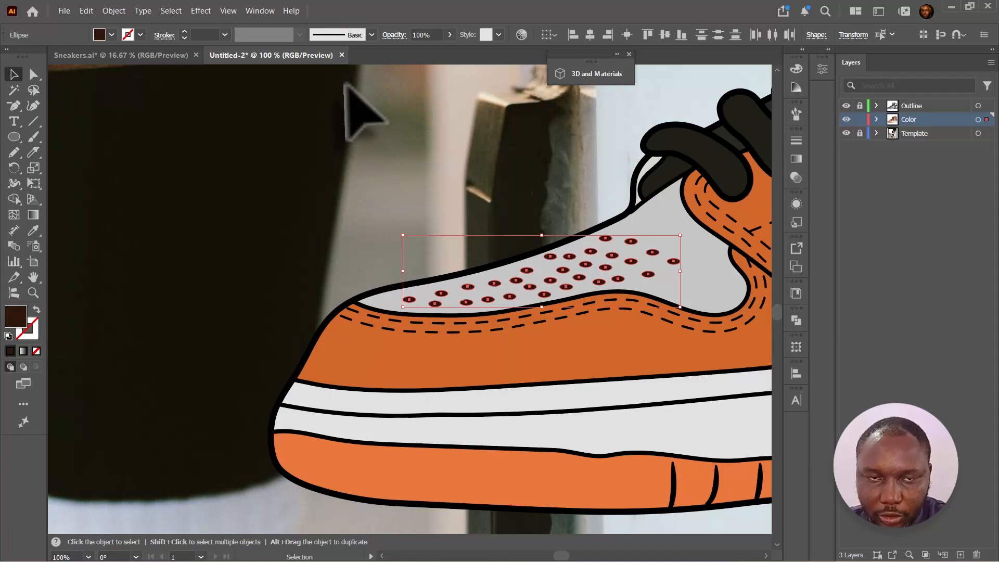
left_click_drag(680, 235, 542, 279)
left_click(481, 203)
key("ctrl+minus")
key("ctrl+minus")
key("ctrl+minus")
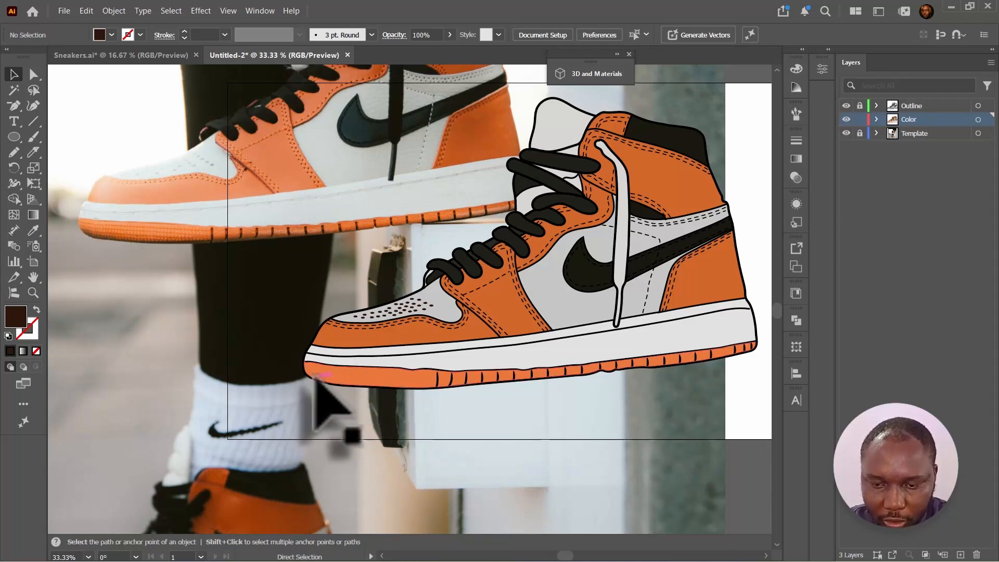
- Draw a small dark ellipse on the outsole near the toe
key("ctrl+plus")
key("ctrl+plus")
left_click_drag(316, 377, 367, 282)
key("l")
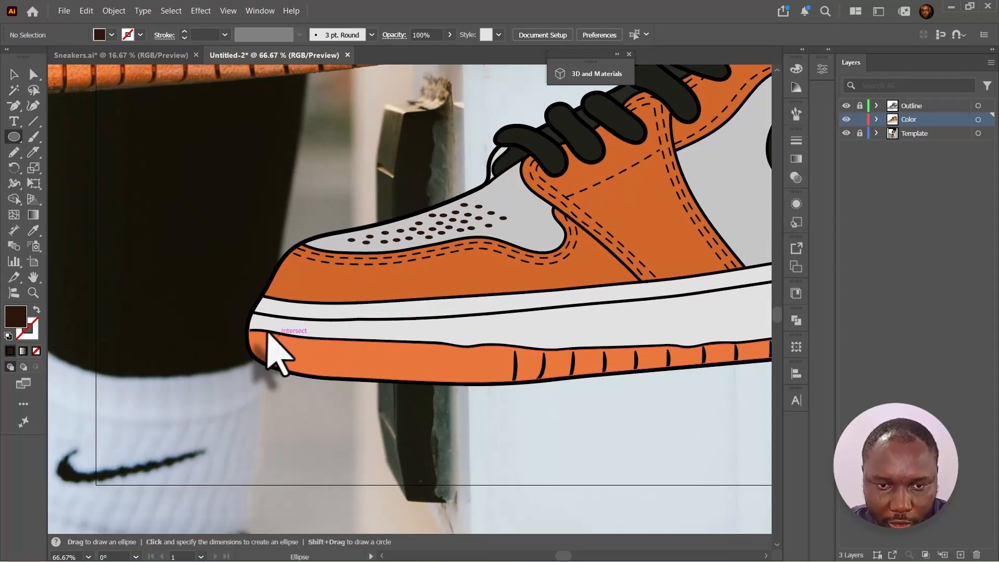
left_click_drag(257, 342, 264, 348)
key("v")
left_click_drag(349, 322, 638, 388)
key("ctrl+plus")
key("ctrl+plus")
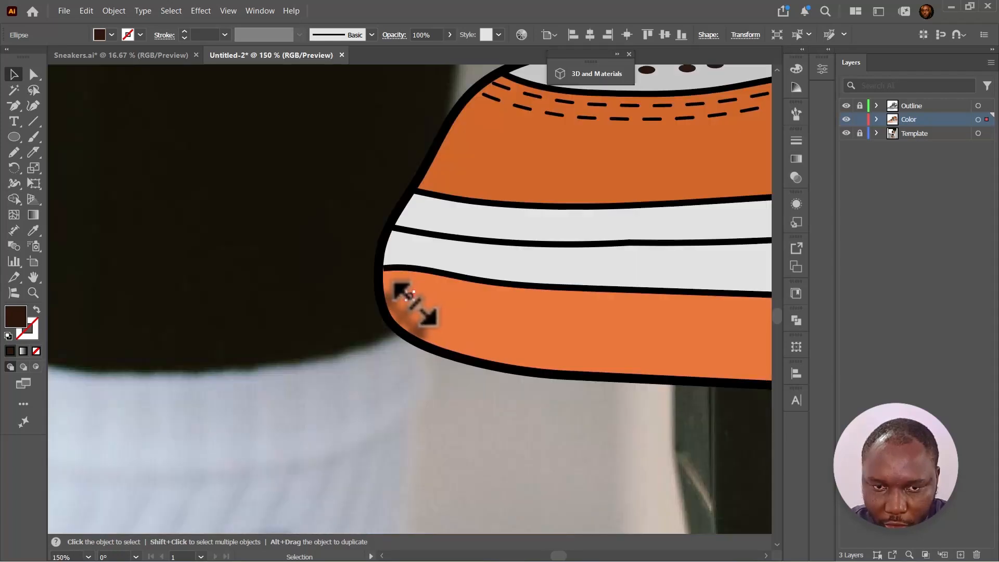
key("ctrl+minus")
key("ctrl+minus")
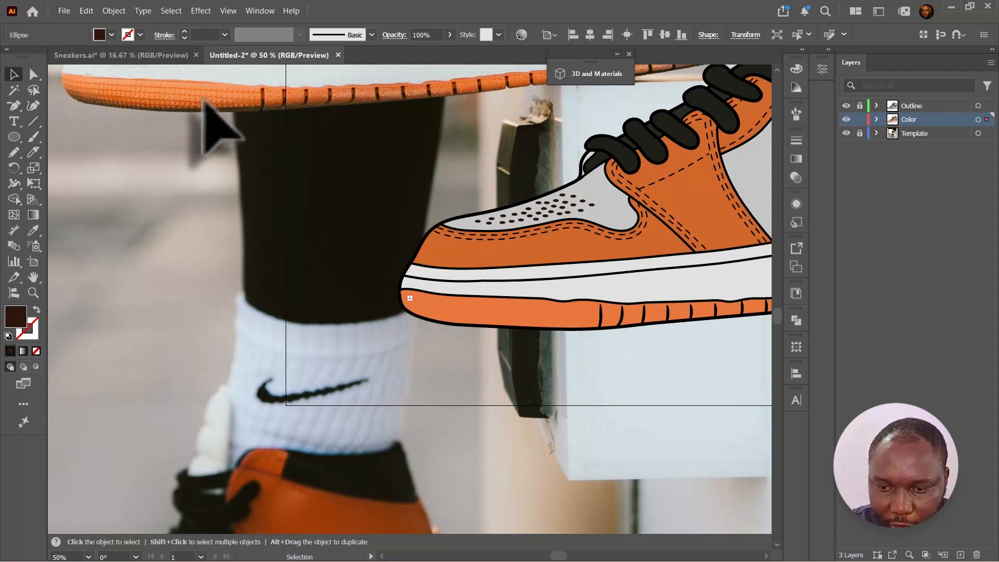
- Move the small ellipse up against the outsole's top edge near the toe
left_click(15, 136)
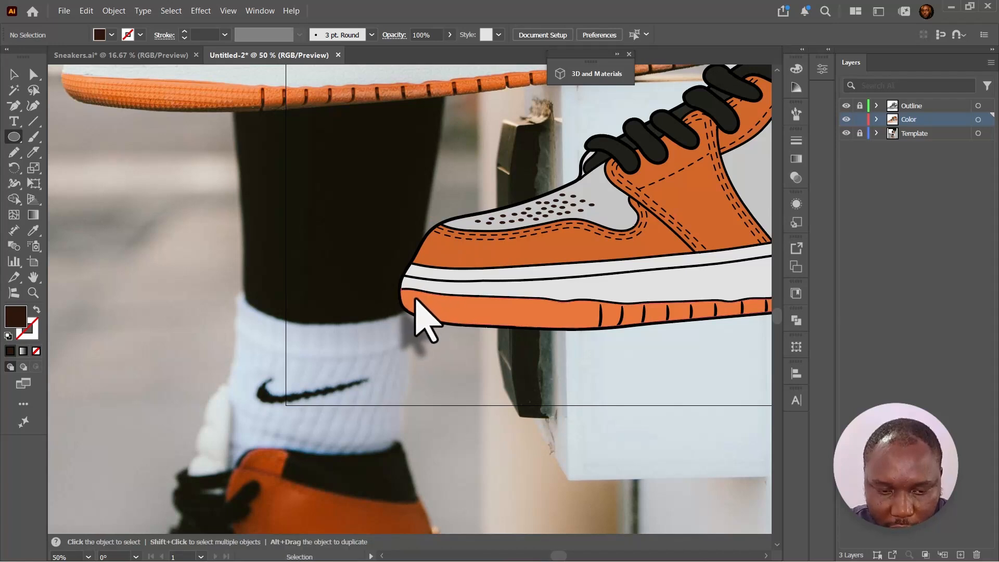
left_click(14, 74)
scroll(410, 301, "up", 6)
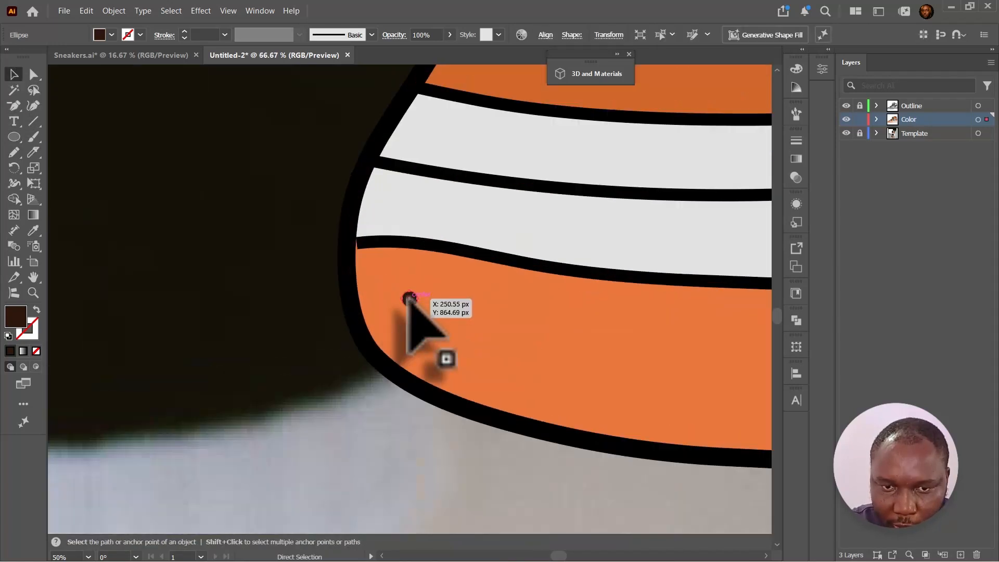
left_click_drag(423, 299, 445, 287)
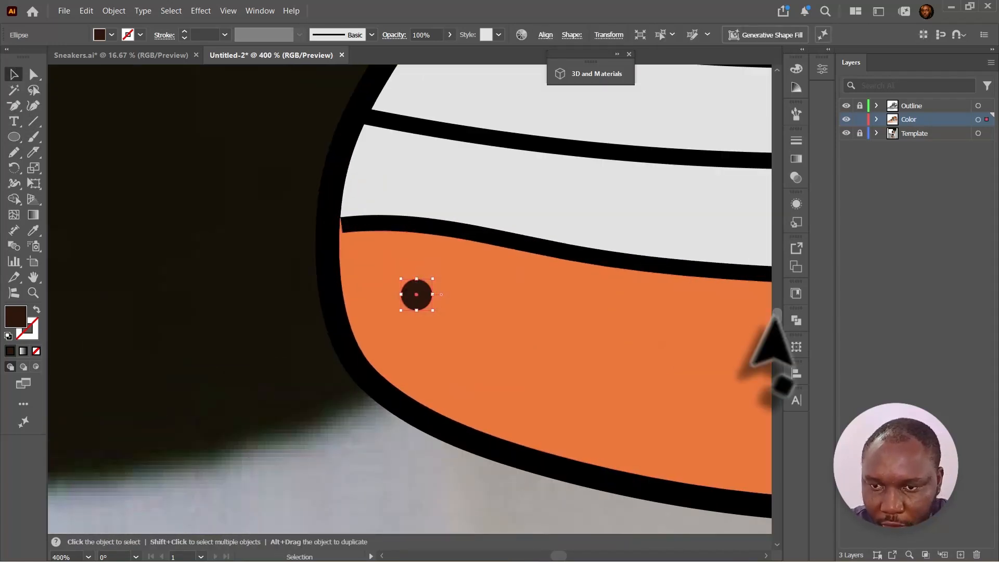
- Apply a Zig Zag effect to the ellipse with 2 px Absolute size, 1 ridge per segment and corner points
left_click(796, 203)
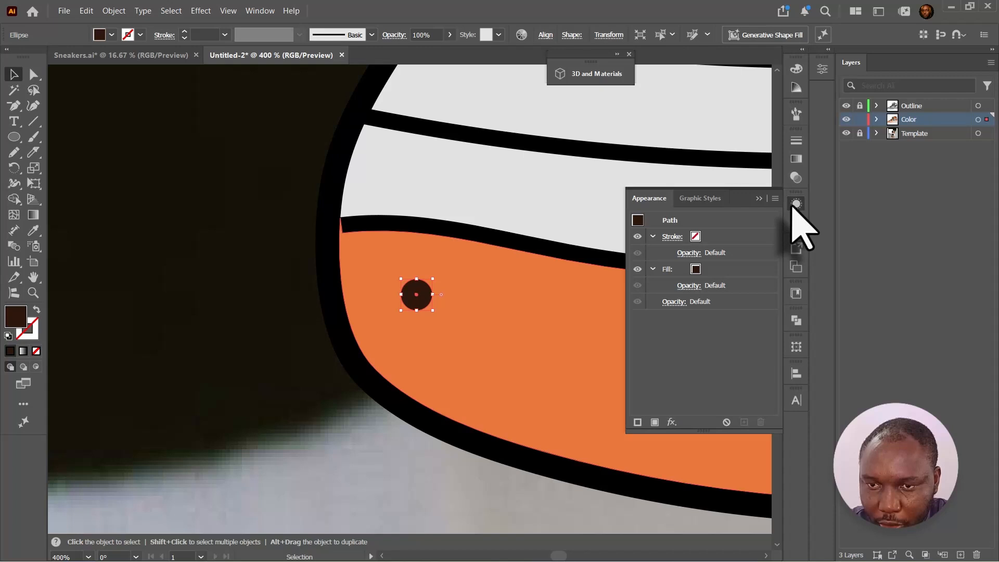
left_click(671, 421)
mouse_move(727, 171)
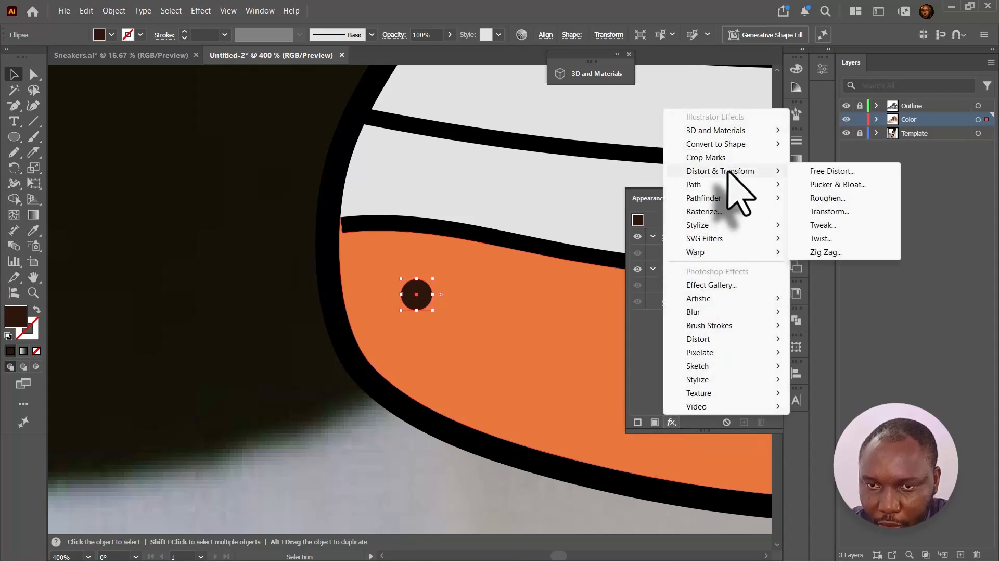
left_click(827, 253)
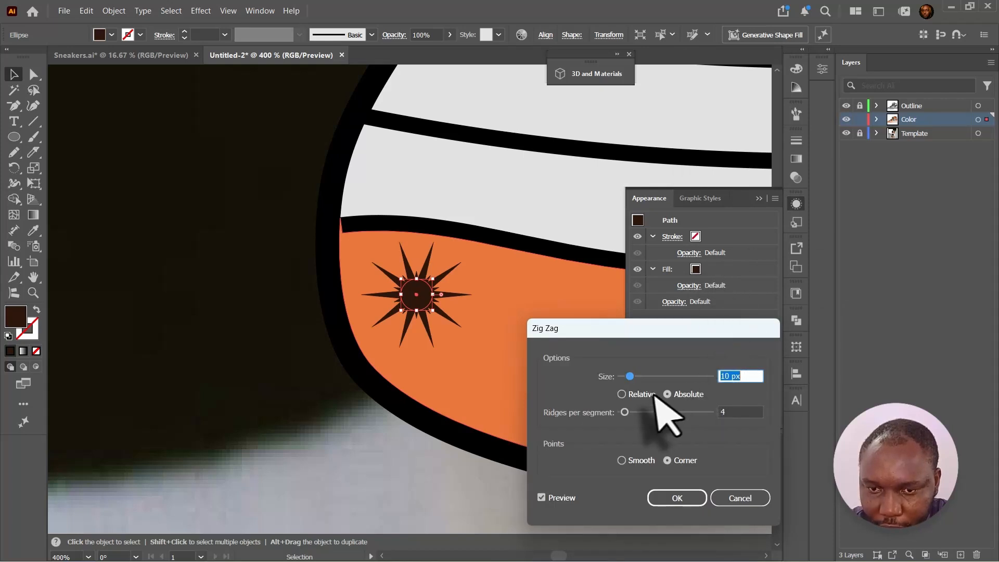
left_click_drag(630, 376, 621, 376)
left_click_drag(624, 412, 646, 412)
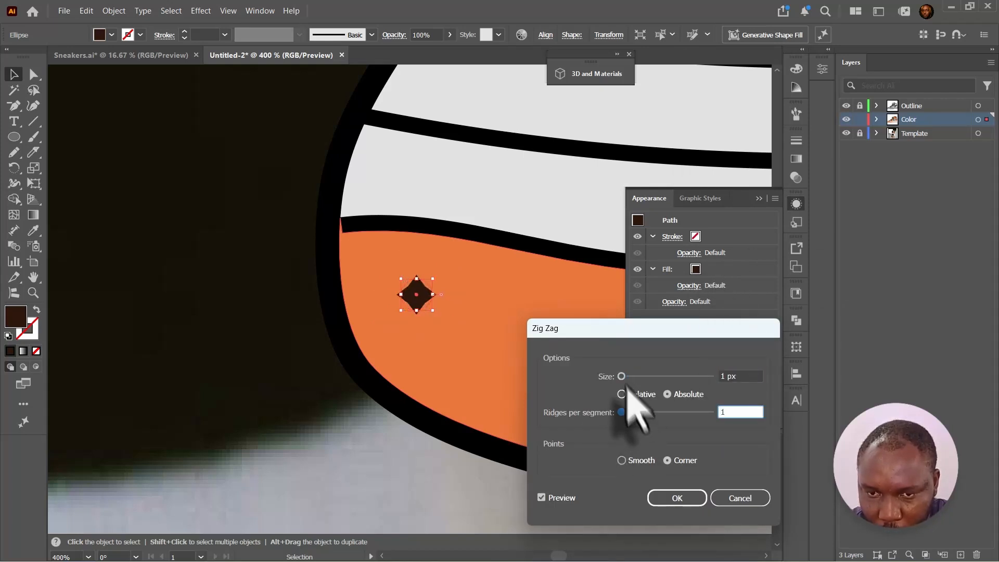
key("Tab")
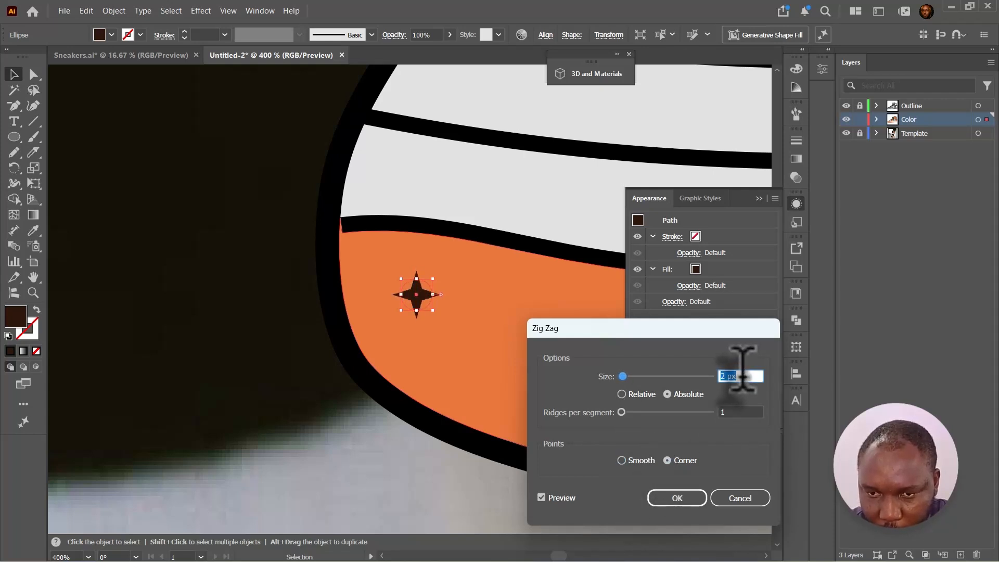
key("Return")
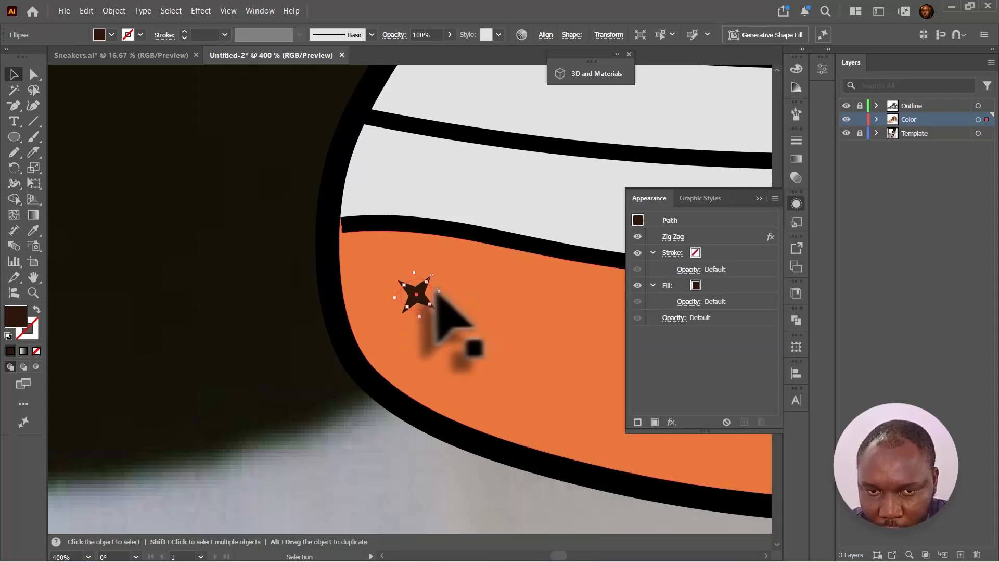
- Duplicate the star repeatedly along the outsole's top edge to form a row of stars
left_click_drag(408, 285, 397, 274)
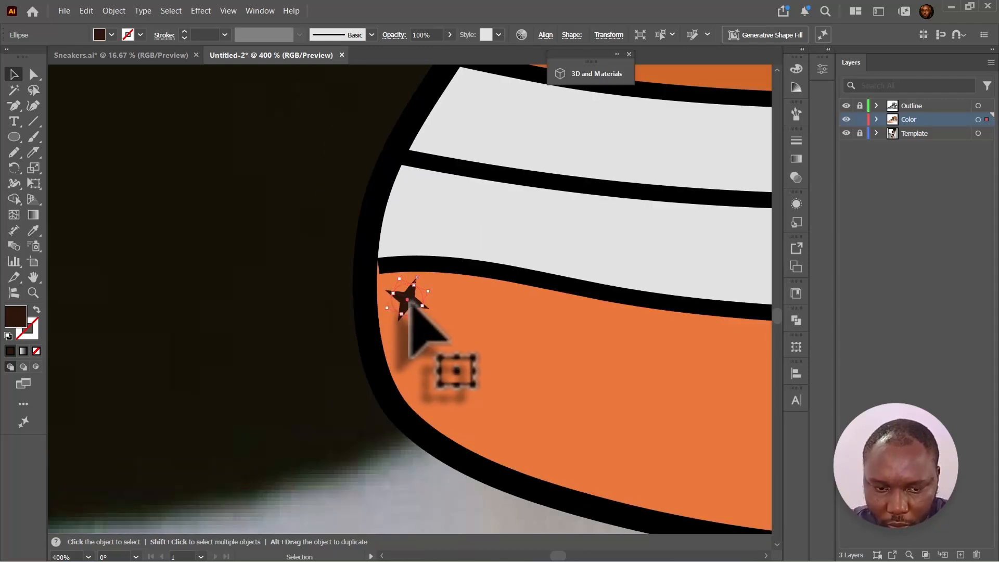
left_click_drag(410, 303, 521, 316)
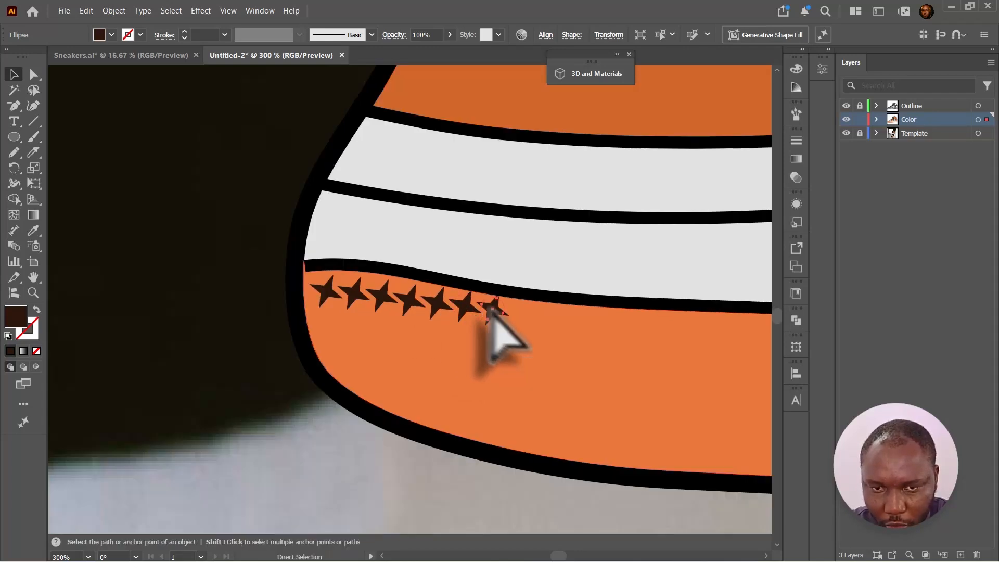
key("ctrl+d")
key("ctrl+d")
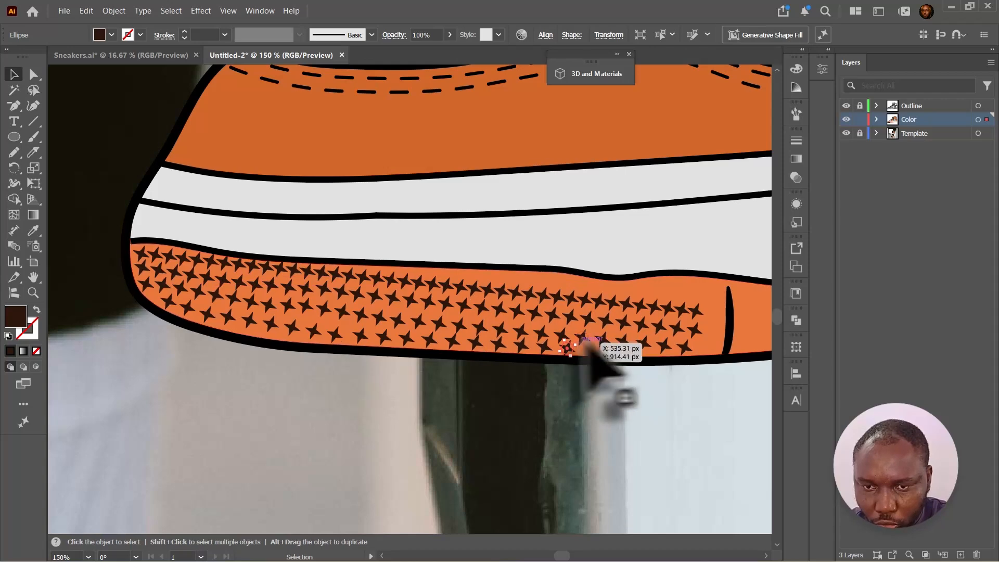
- Unlock the outline layer, select all dashed stitch lines by same appearance and set their stroke to f28149
scroll(603, 356, "down", 4)
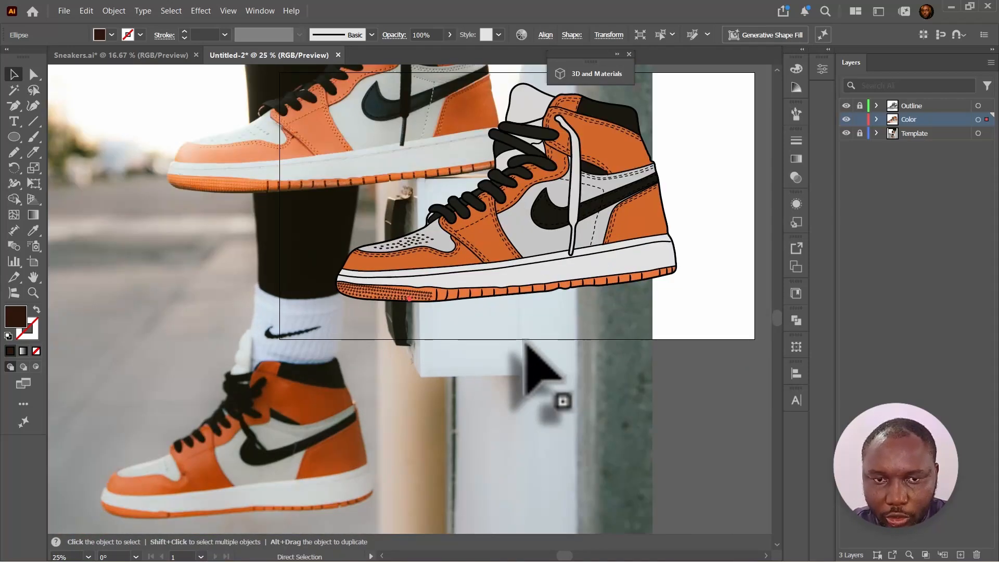
left_click_drag(607, 217, 567, 369)
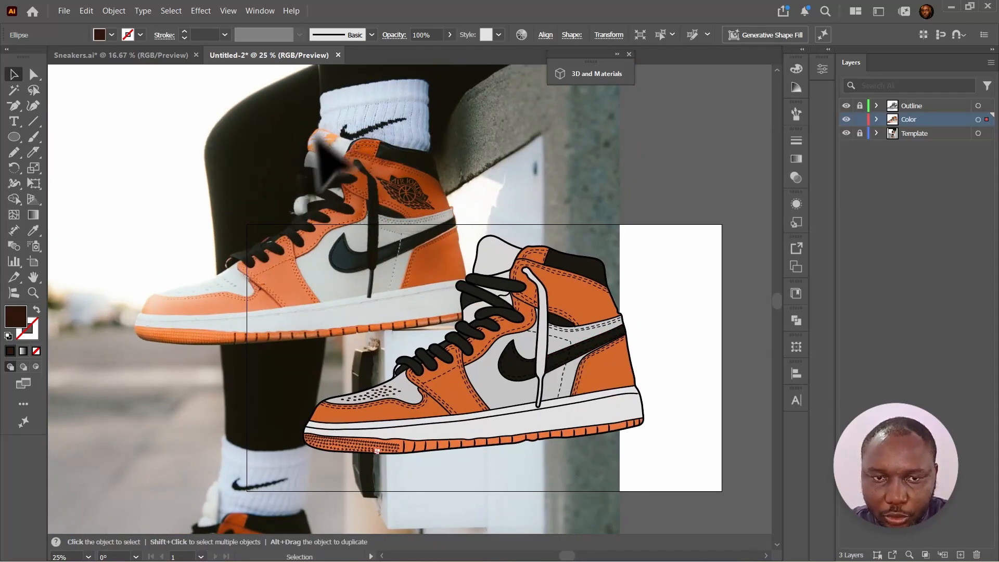
left_click_drag(314, 151, 482, 256)
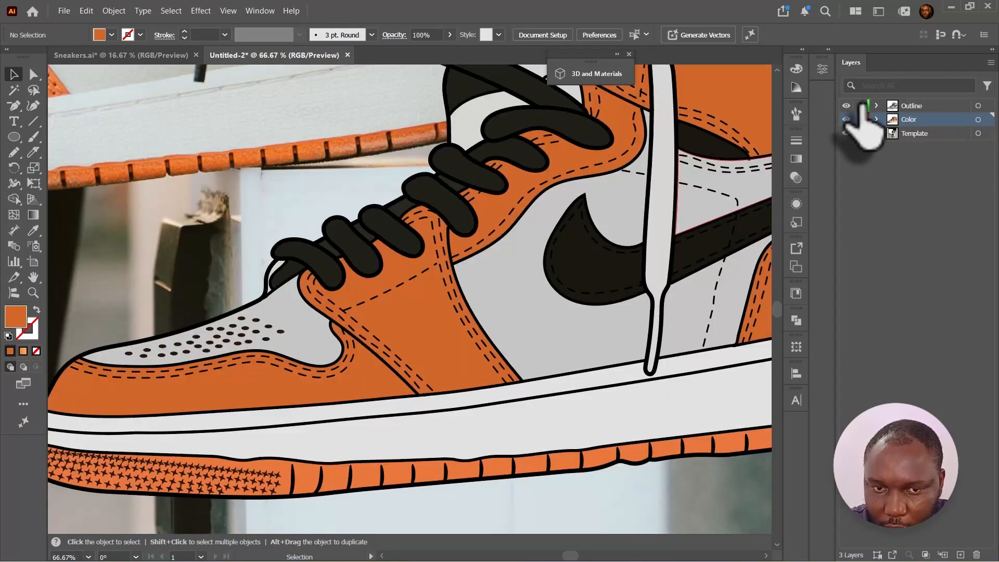
left_click(864, 106)
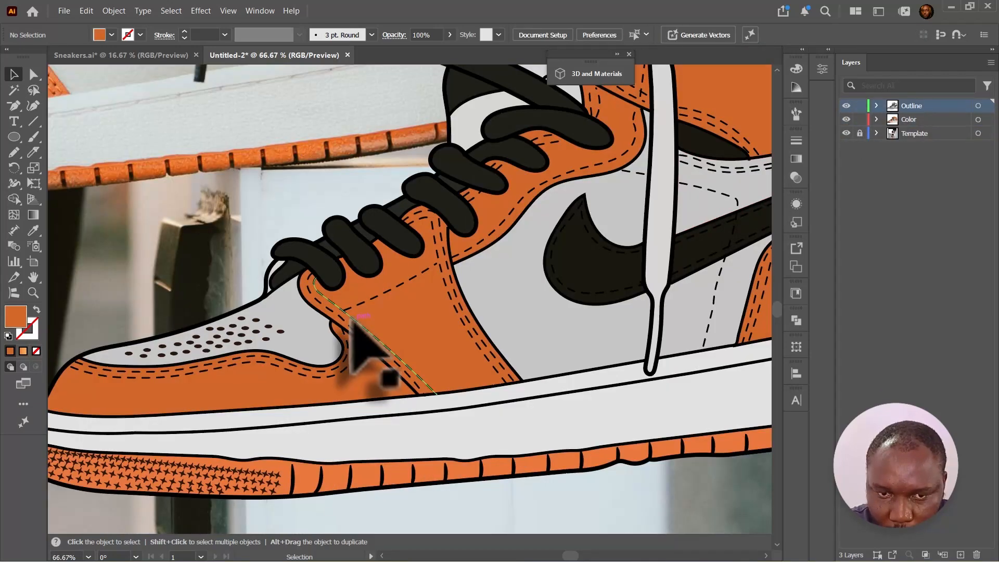
left_click(354, 319)
left_click(171, 10)
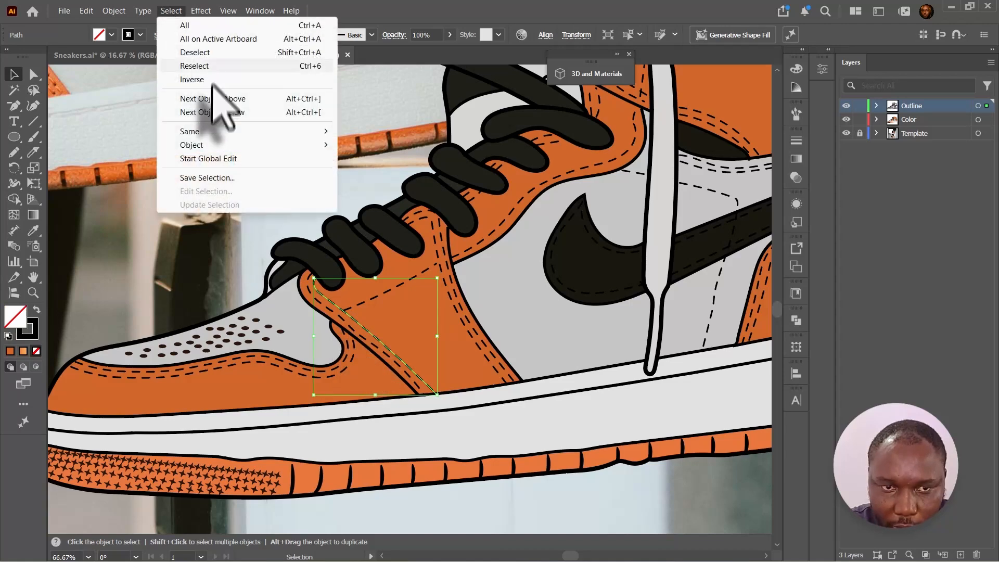
mouse_move(218, 133)
left_click(377, 141)
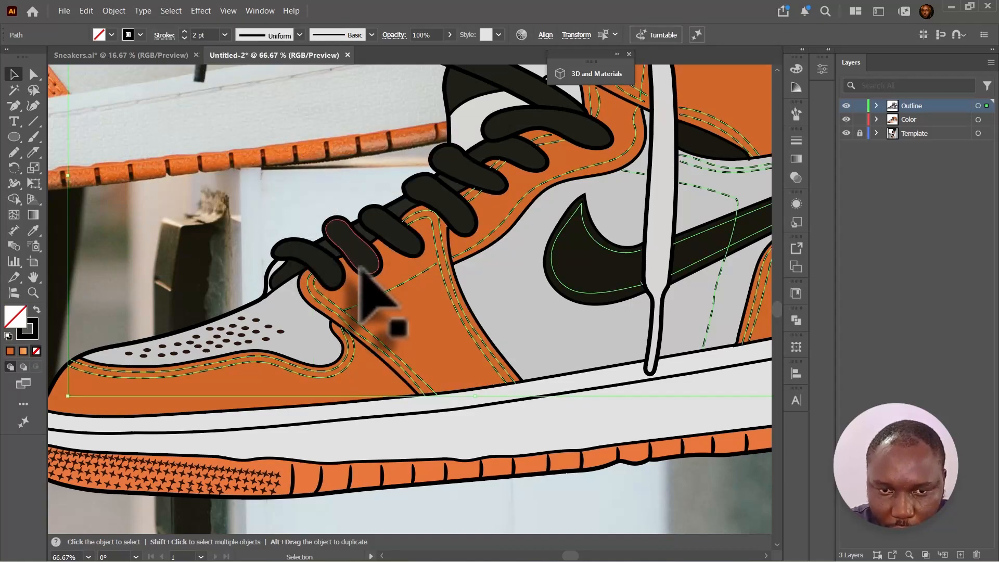
key("i")
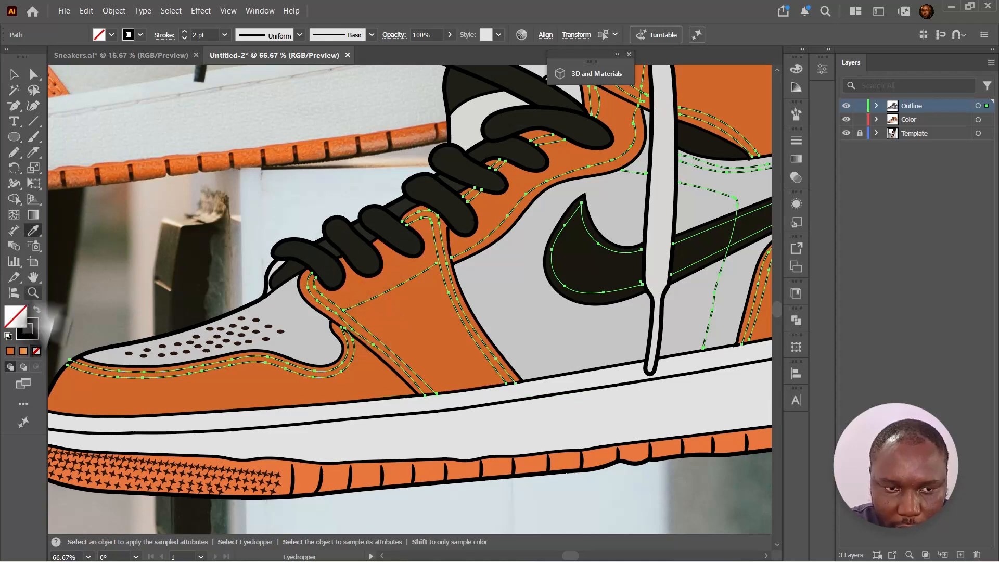
double_click(29, 331)
left_click(768, 285)
mouse_move(768, 286)
left_mouse_down()
mouse_move(759, 228)
mouse_move(750, 236)
left_mouse_up()
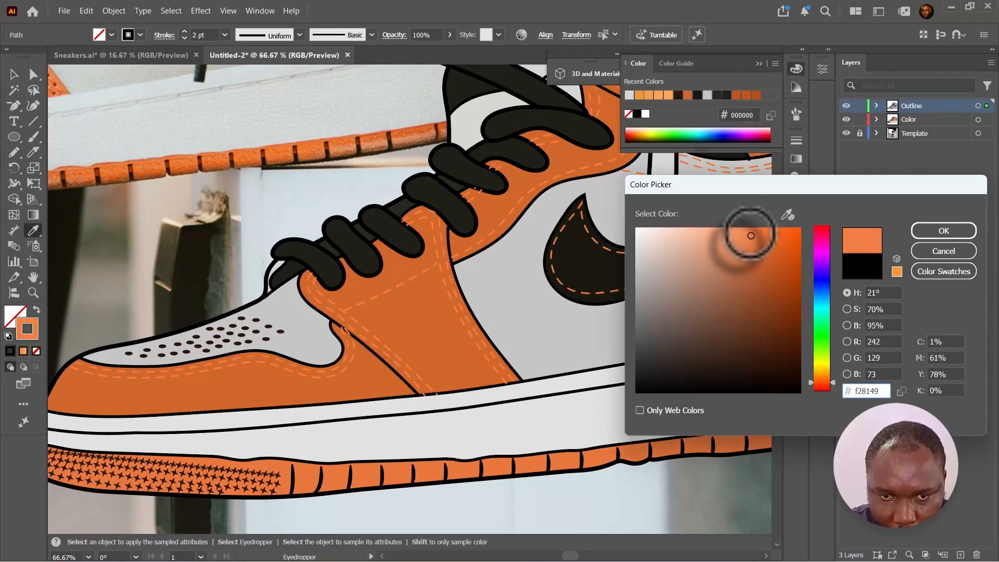
left_click(942, 235)
- Select the swoosh's stitch line and set its stroke to a grey chosen in the color picker
key("v")
left_click_drag(672, 271, 470, 331)
left_click(510, 306)
left_click(516, 311)
left_click(515, 285, "shift")
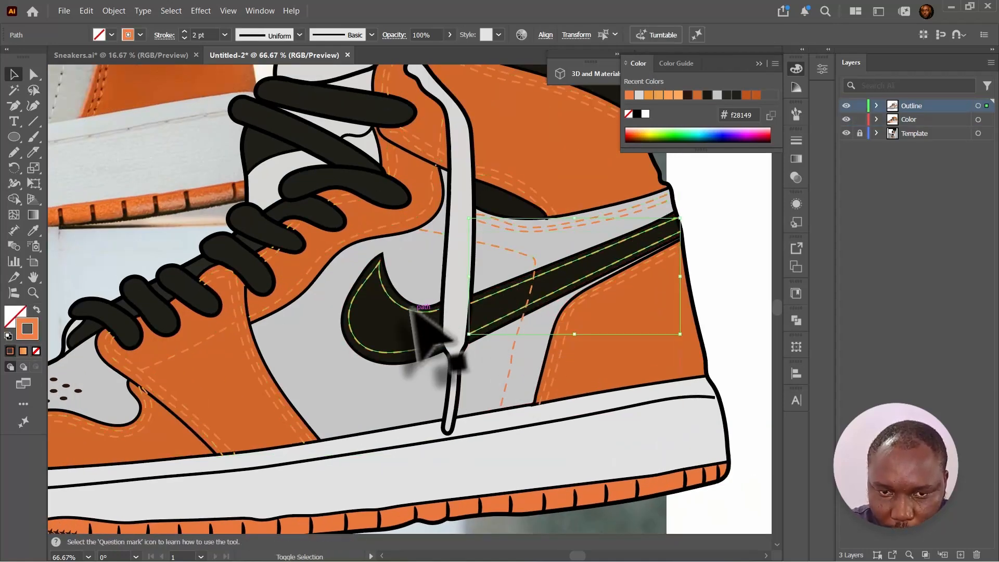
left_click(412, 309, "shift")
double_click(27, 328)
left_click_drag(742, 289, 665, 345)
left_click(941, 230)
- Select the stitch lines on the light grey panels and set their stroke color to dddddd
left_click(534, 231)
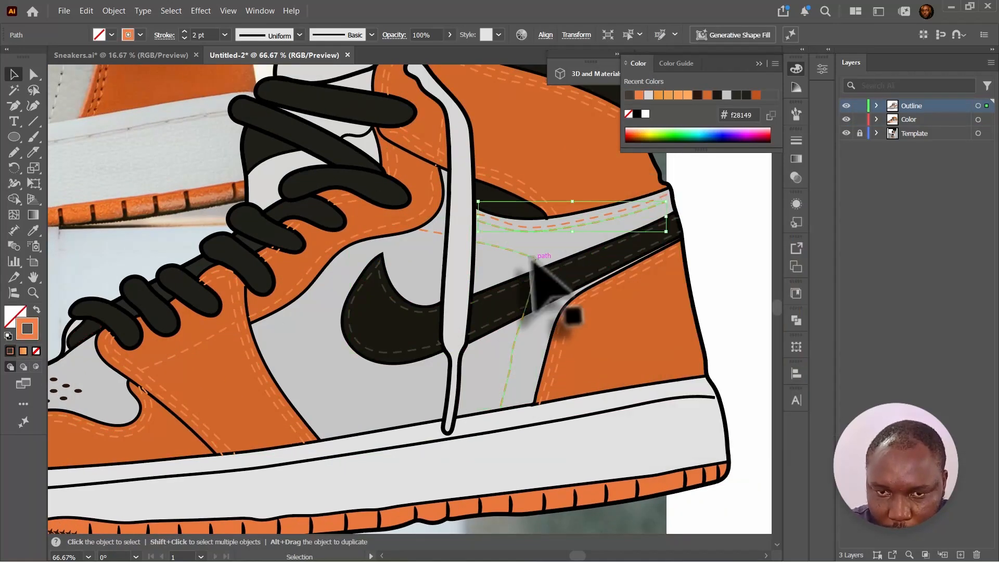
left_click(532, 257, "shift")
left_click(585, 220, "shift")
left_click(438, 231, "shift")
double_click(27, 329)
left_click_drag(645, 245, 613, 245)
left_click(920, 230)
left_click_drag(622, 176, 622, 249)
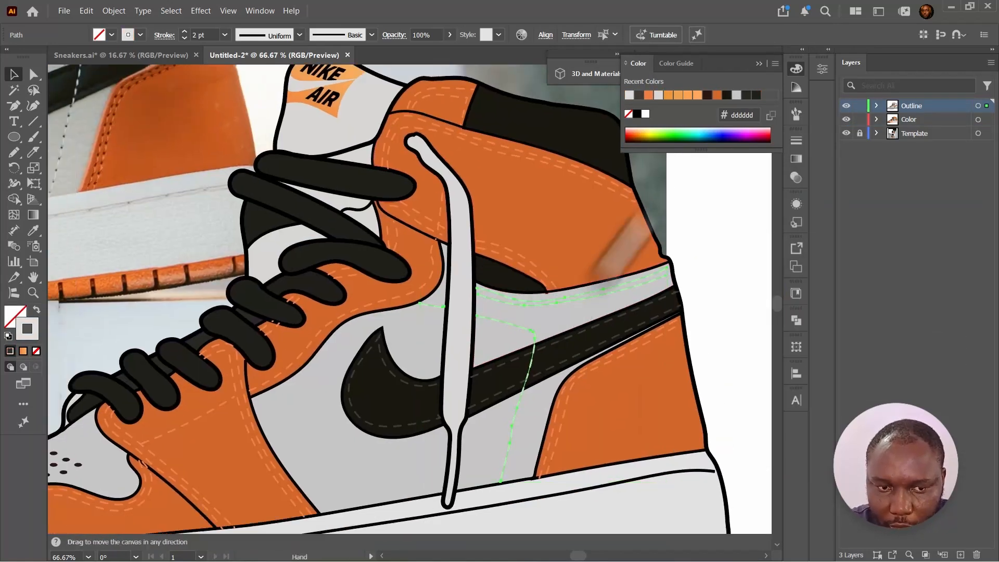
- Select a path on the grey quarter panel and change its stroke color in the color picker
left_click_drag(390, 520, 500, 405)
left_click(495, 408)
key("ctrl+minus")
double_click(28, 329)
left_click_drag(645, 243, 582, 258)
left_click(942, 230)
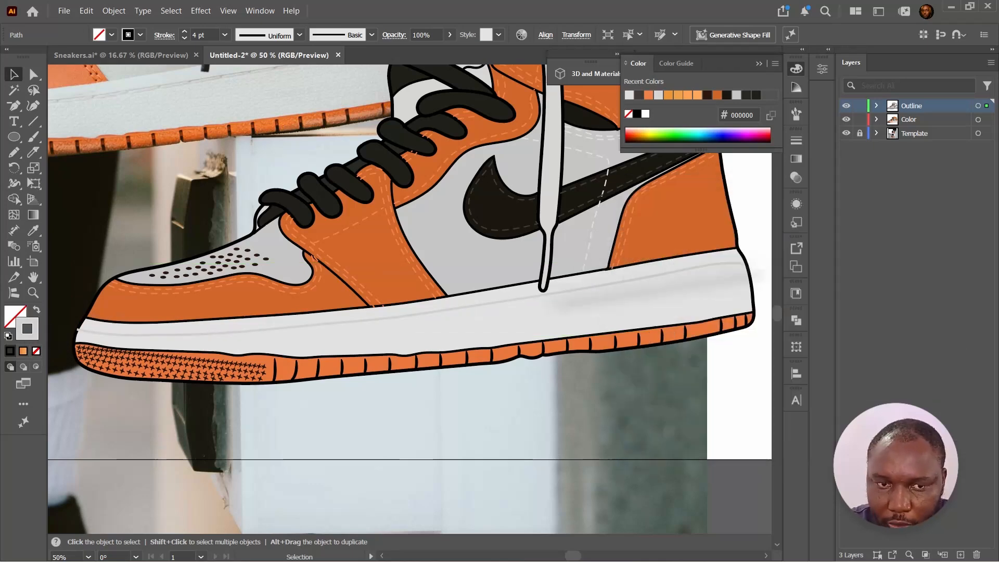
- Select all paths sharing the midsole line's attributes and recolor them in the color picker
left_click_drag(394, 284, 445, 354)
left_click(282, 325)
left_click(171, 10)
mouse_move(194, 132)
left_click(367, 183)
double_click(14, 315)
mouse_move(642, 284)
left_mouse_down()
mouse_move(649, 271)
mouse_move(645, 284)
left_mouse_up()
left_click(942, 230)
- Fill the vector swoosh with the color sampled from the photo's swoosh, 1e2c2d
left_click_drag(556, 288, 597, 468)
left_click(597, 469)
key("i")
left_click(232, 254)
double_click(15, 316)
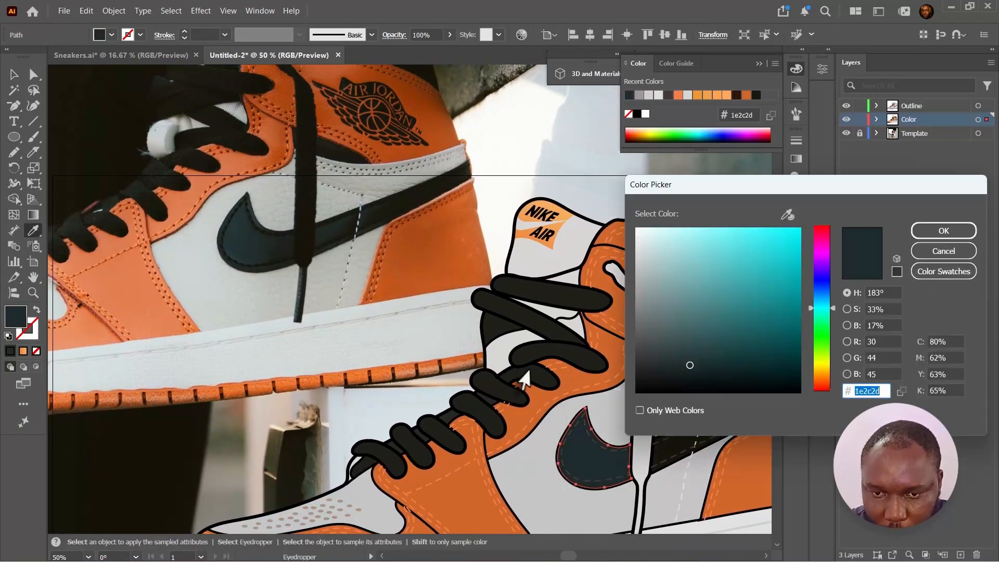
left_click(943, 230)
- Set the swoosh's stitch line stroke color to 070606
key("v")
left_click(604, 422)
double_click(27, 328)
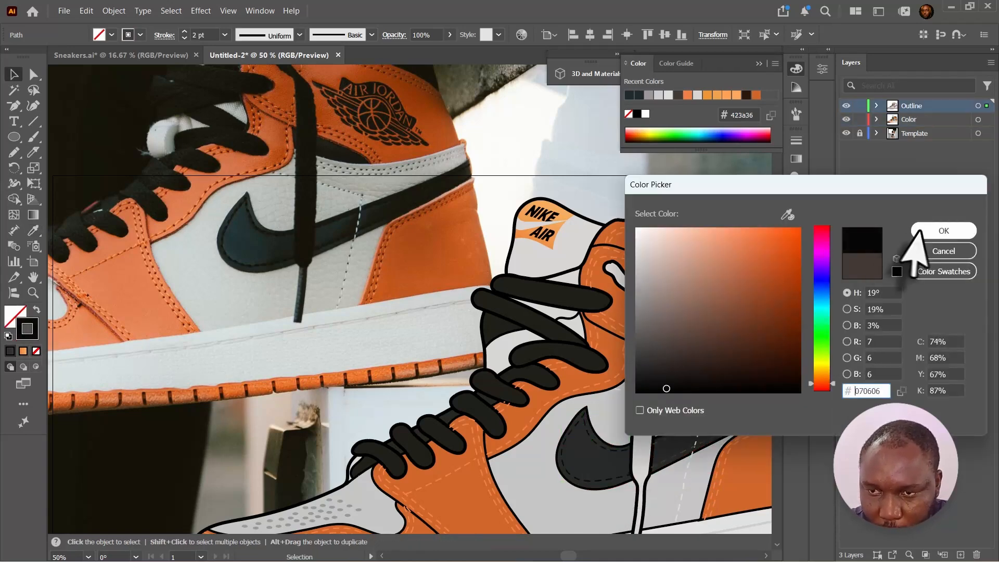
left_click(922, 231)
- Select another stitch line and change its stroke color in the color picker
left_click(681, 454)
double_click(27, 329)
left_click_drag(768, 348, 773, 373)
left_click(927, 231)
- Fill the long lace strap with the laces' dark color using the Eyedropper
left_click(645, 329)
key("i")
left_click(576, 297)
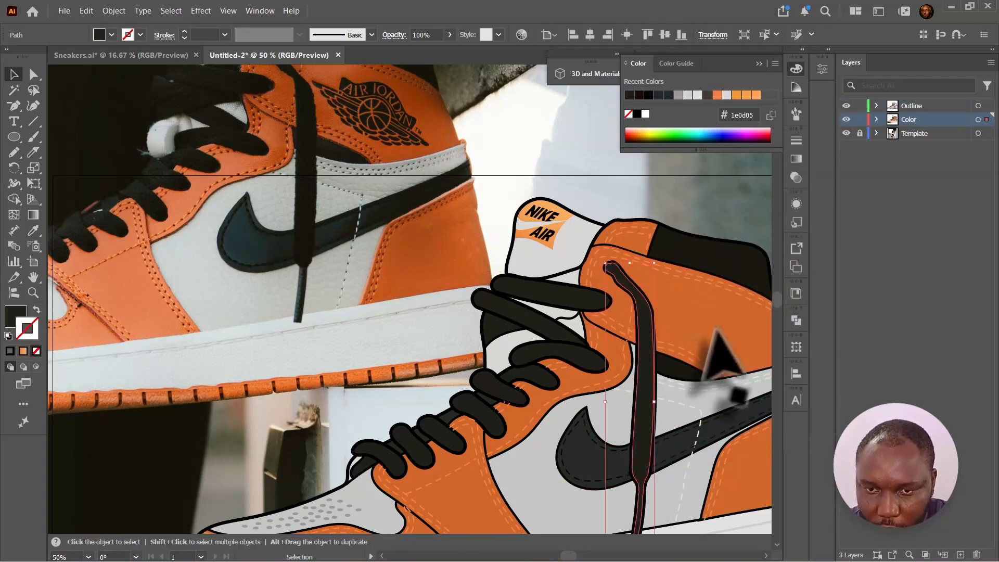
- Draw a short orange stitch line with the Pencil just below the Nike Air tongue tag
left_click(717, 328)
left_click_drag(717, 329, 686, 433)
left_click(552, 364)
left_click(625, 362)
key("n")
left_click_drag(523, 353, 556, 355)
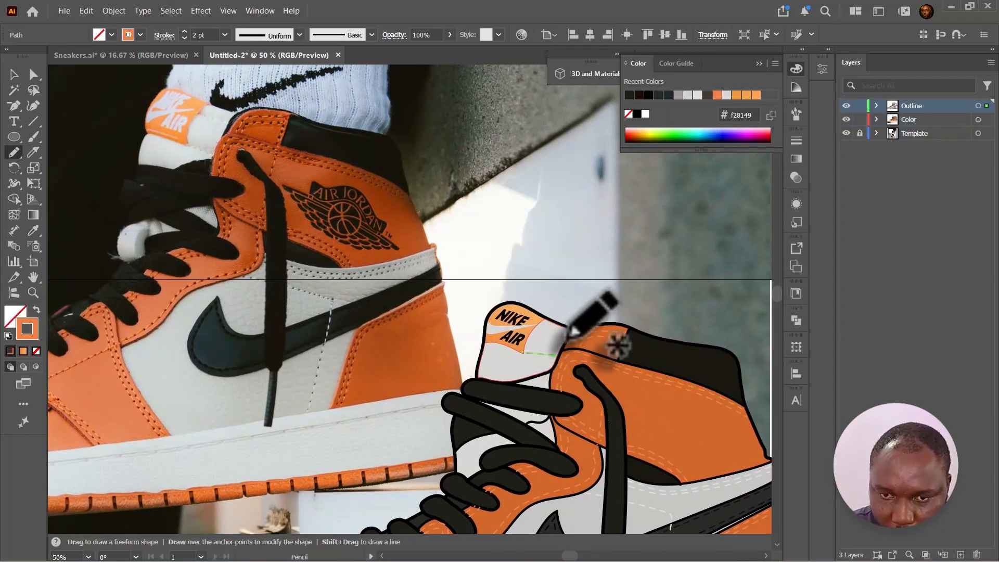
- Draw a short black Pencil line between the top lace and the tongue to close the gap
key("v")
left_click_drag(489, 335, 500, 246)
left_click(589, 400)
key("n")
left_click_drag(494, 341, 492, 365)
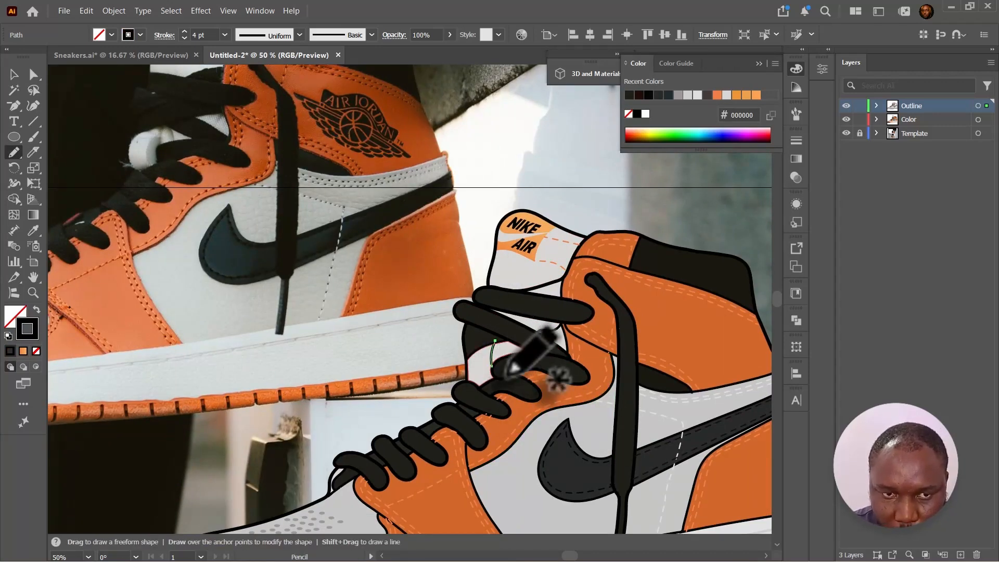
- Build a new shape in the gap under the top lace with the Shape Builder tool
key("v")
left_click(478, 359, "shift")
left_click(14, 200)
left_click(479, 351)
key("v")
left_click(93, 98)
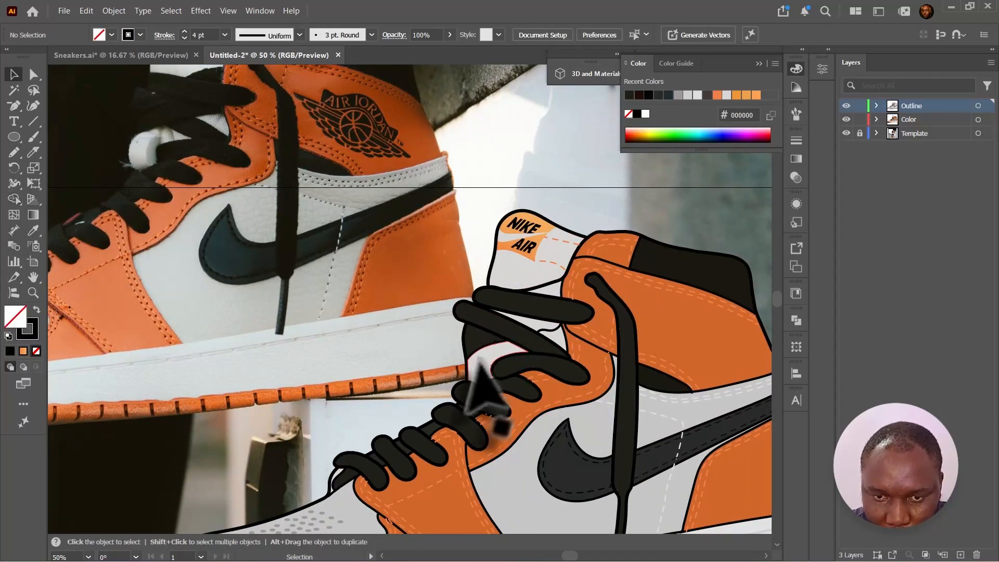
left_click(507, 351)
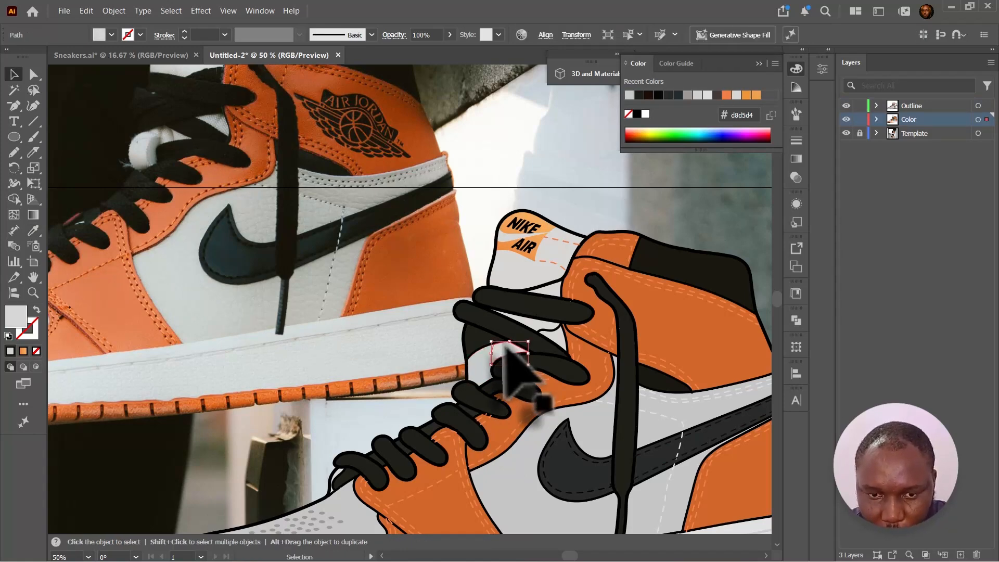
- Set the new shape's fill color in the color picker
double_click(15, 316)
left_click(639, 295)
left_click(942, 230)
- Fill the piece under the top lace with dark 1e2019 sampled by the Eyedropper
left_click(547, 326)
key("i")
left_click(527, 306)
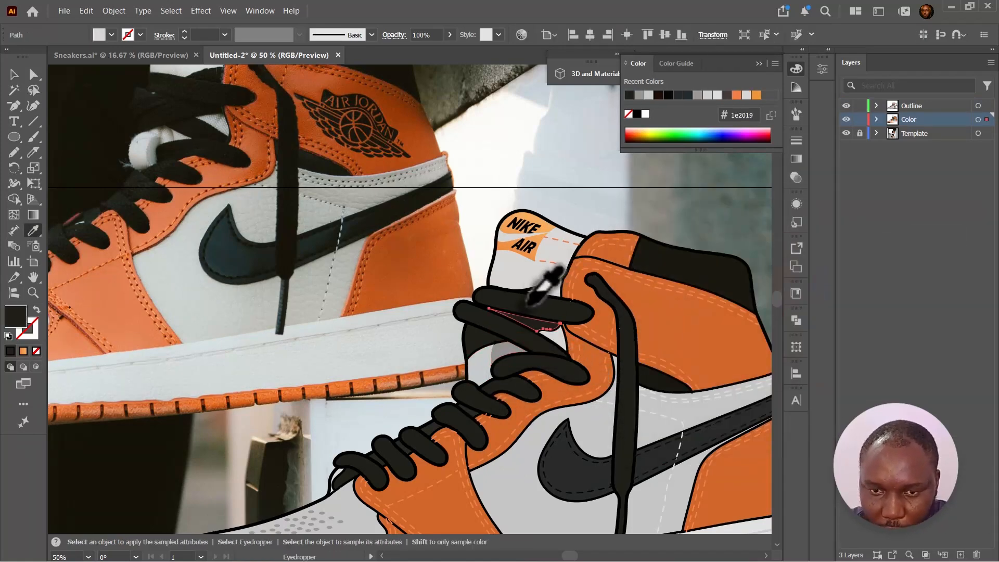
- Offset a copy of the dark collar panel at the top of the heel slightly down and to the left
key("v")
left_click(666, 312)
key("ctrl+minus")
left_click(286, 314)
left_click(512, 332)
left_click(698, 369)
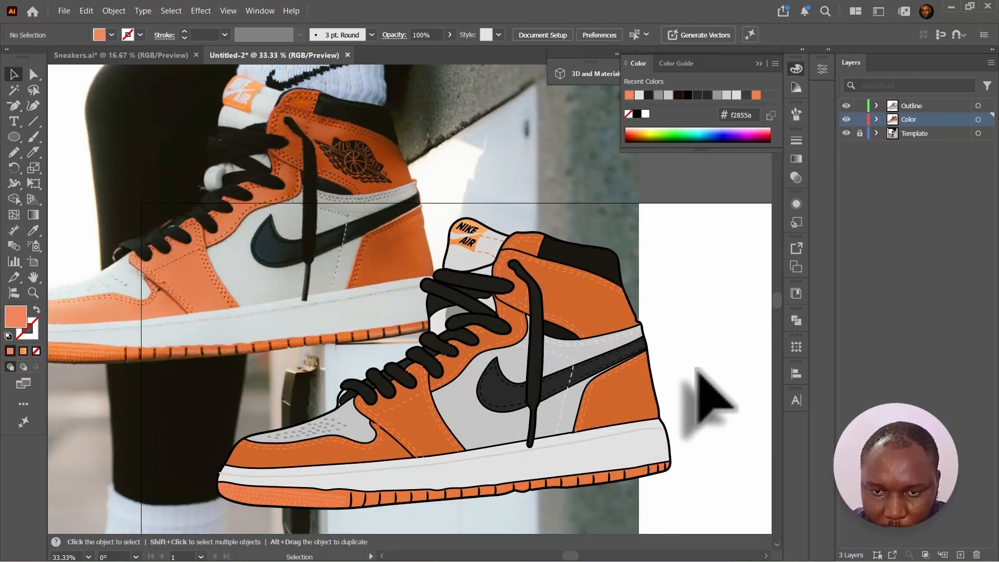
scroll(642, 401, "up", 3)
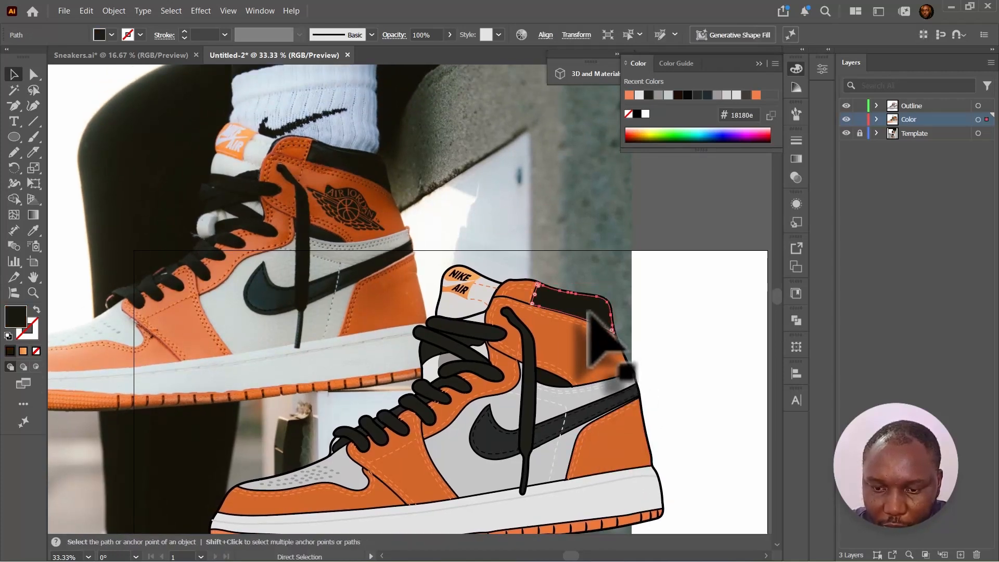
scroll(588, 312, "up", 3)
left_click(495, 295)
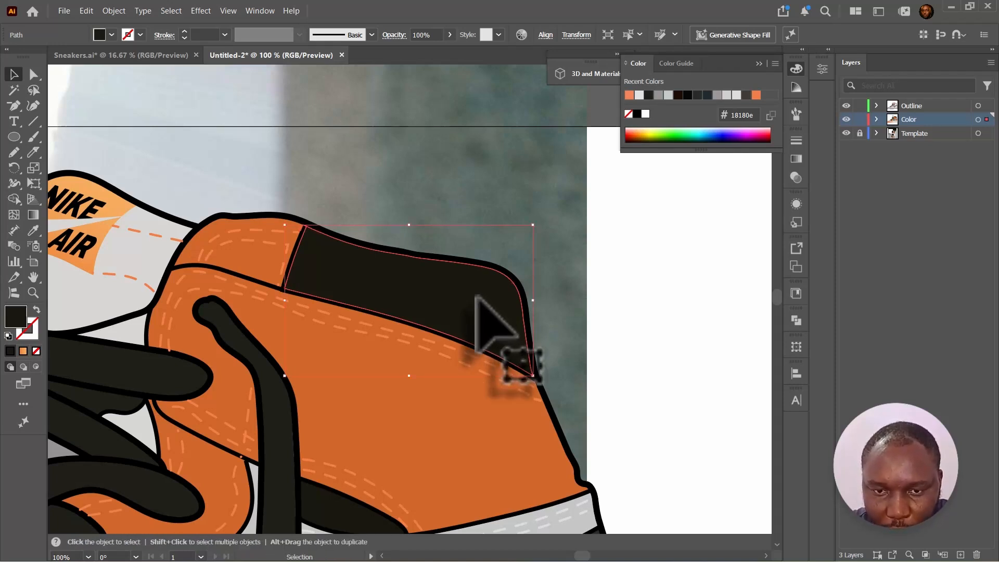
left_click_drag(476, 296, 477, 305)
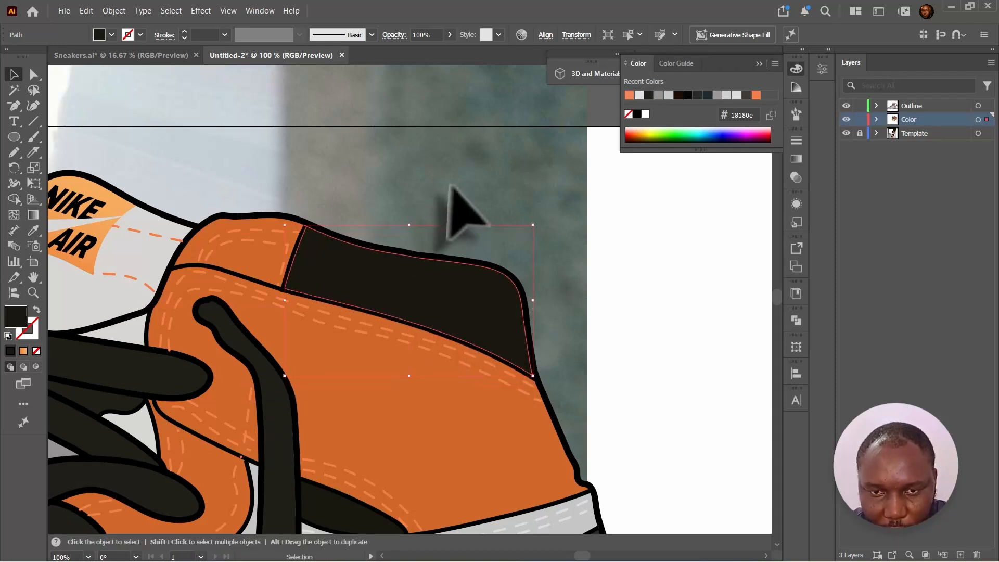
left_click(458, 213)
left_click_drag(386, 268, 380, 286)
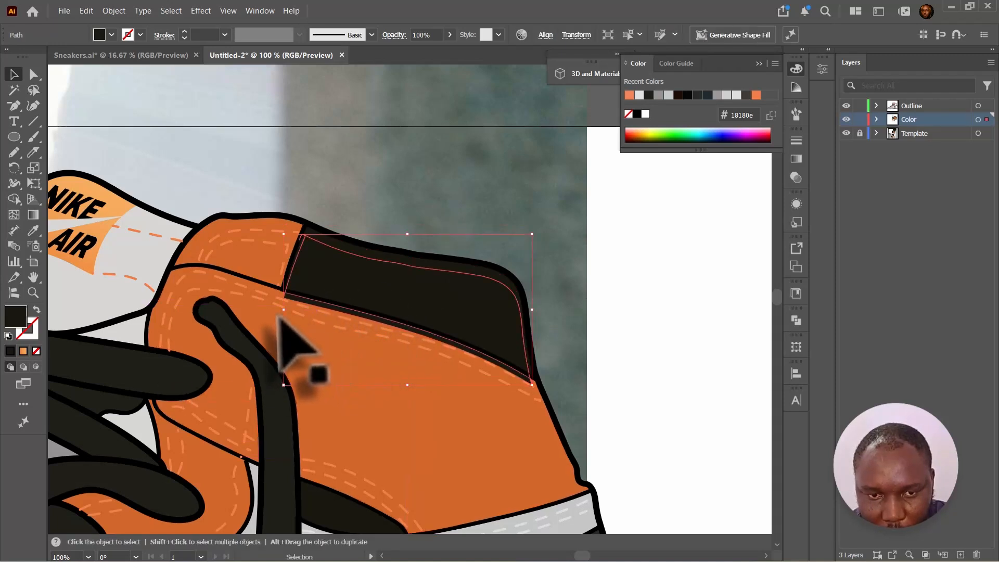
left_click_drag(283, 309, 272, 310)
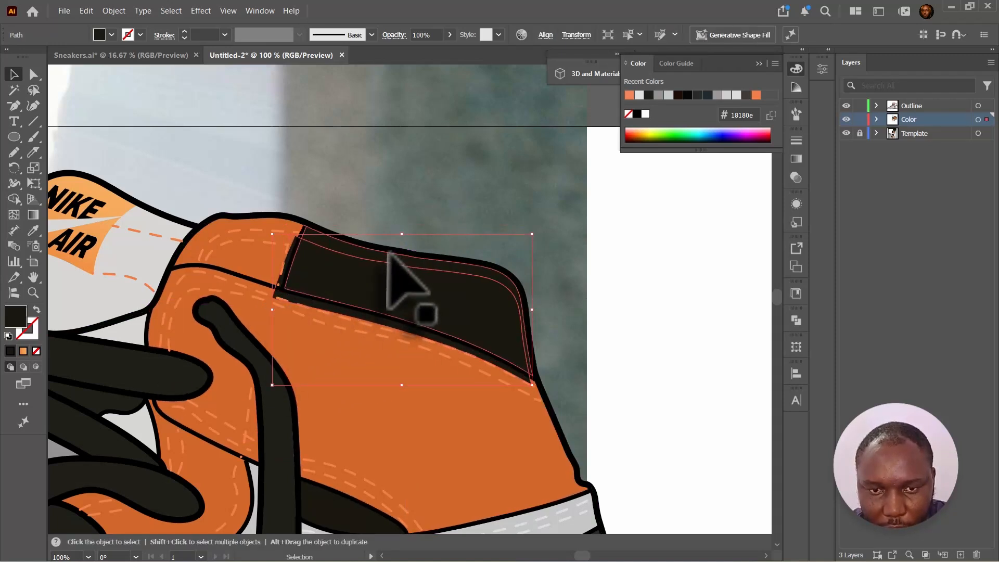
- Build a thin strip along the collar panel's top edge with the Shape Builder tool
left_click(390, 254, "shift")
key("shift+m")
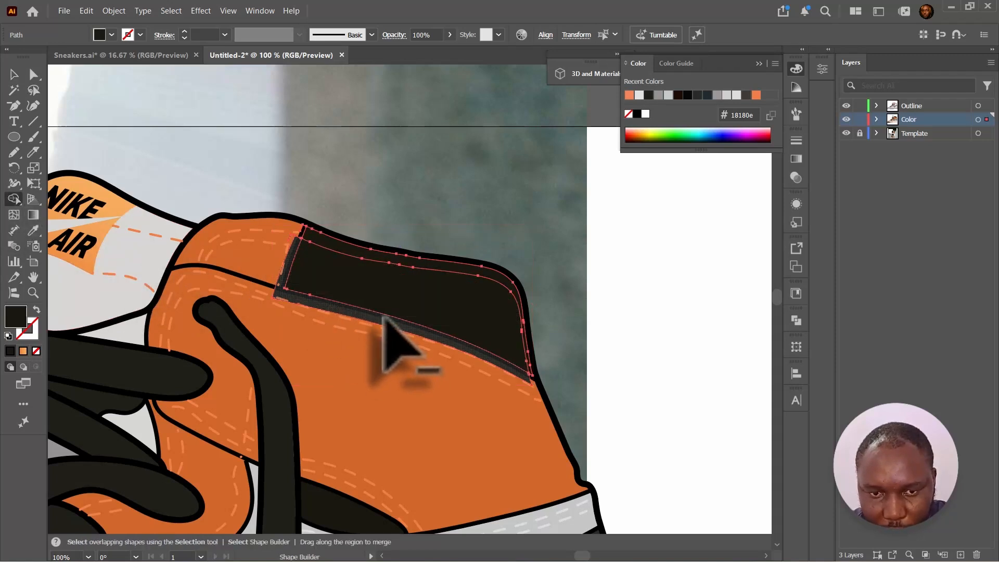
left_click_drag(384, 317, 312, 242)
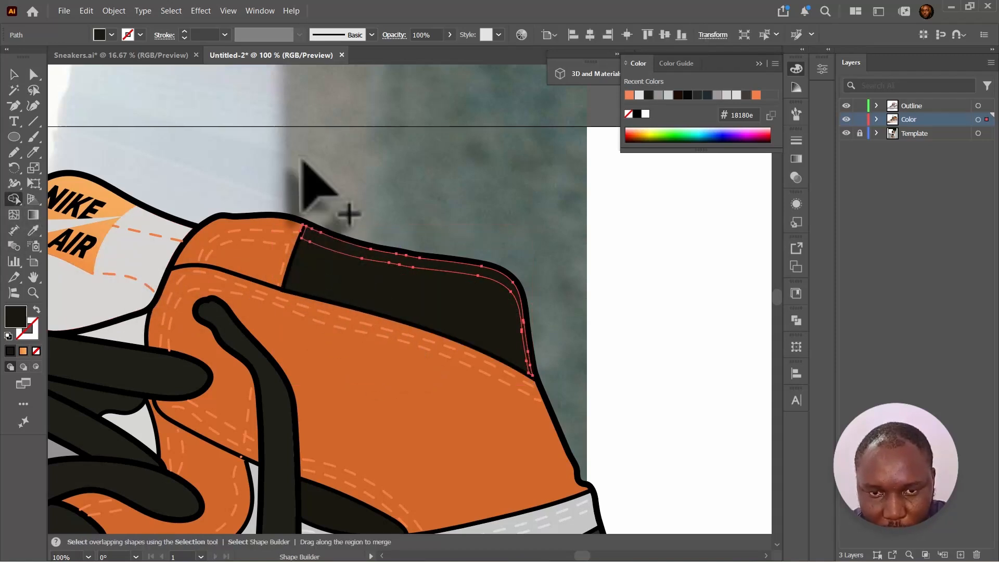
left_click(14, 74)
left_click(199, 90)
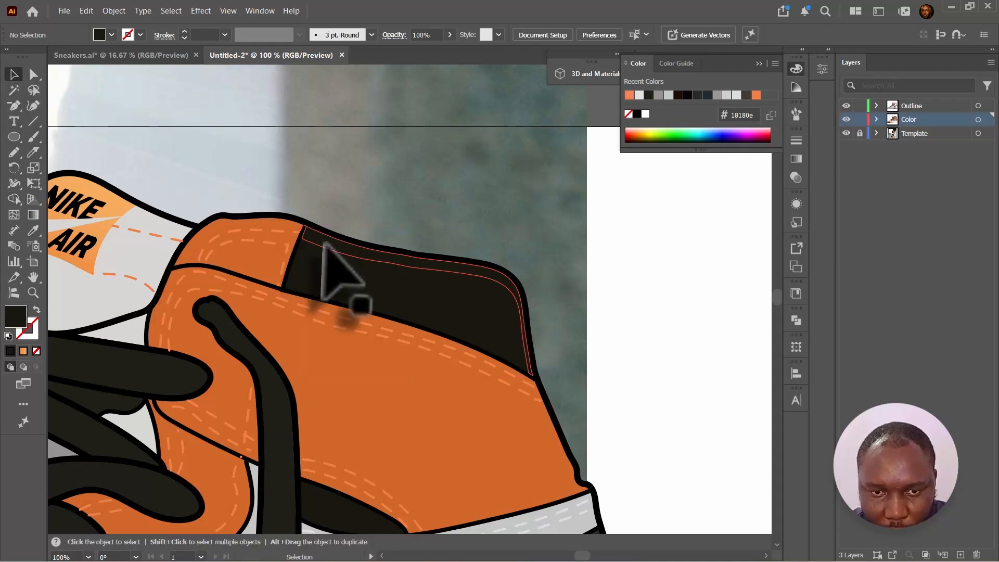
- Fill the thin collar strip with light gray b2b2b2 in the color picker
left_click(325, 243)
double_click(16, 317)
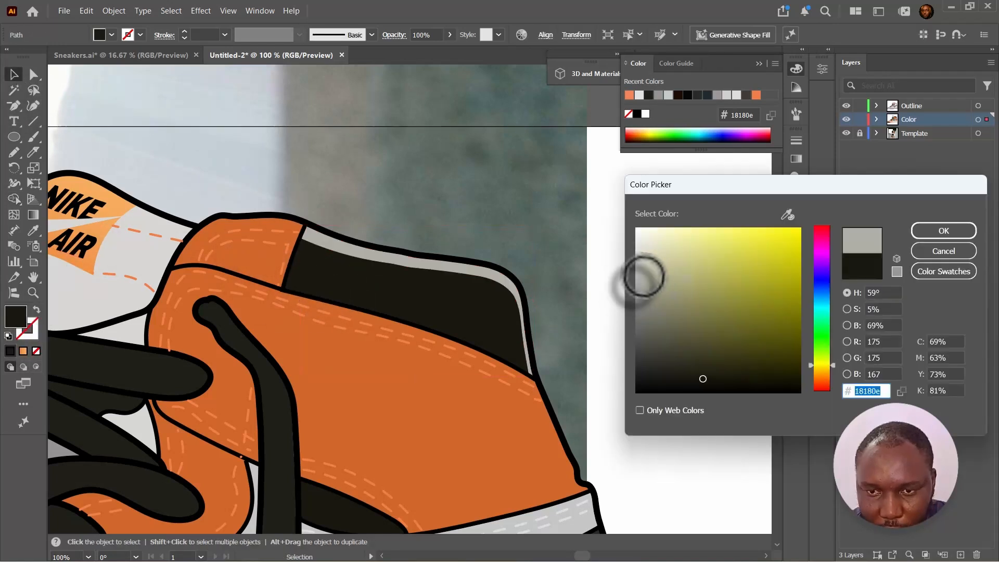
left_click(642, 279)
left_click(635, 279)
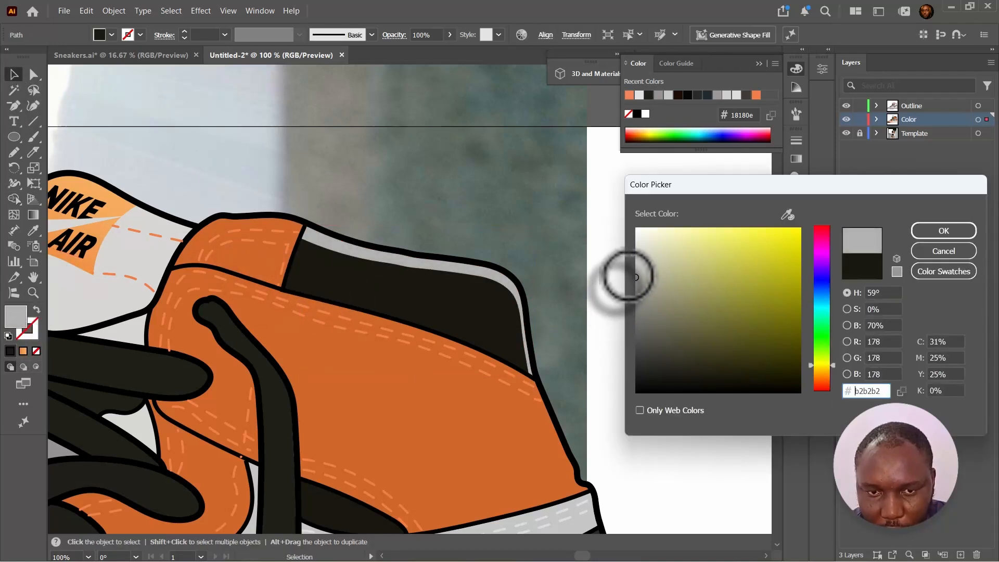
key("Return")
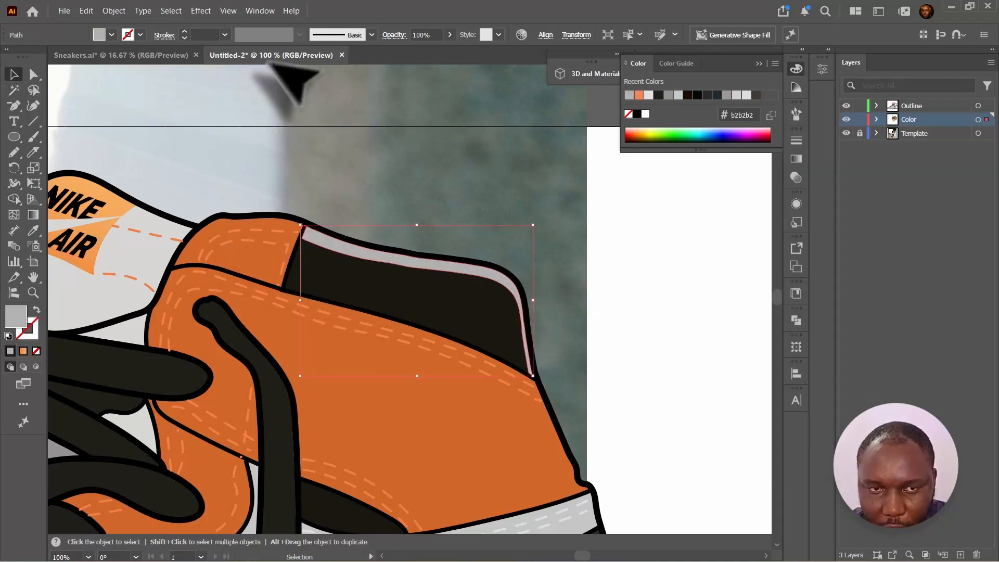
- Apply a Gaussian Blur of about 8.74 pixels to the collar strip
left_click(194, 11)
mouse_move(256, 262)
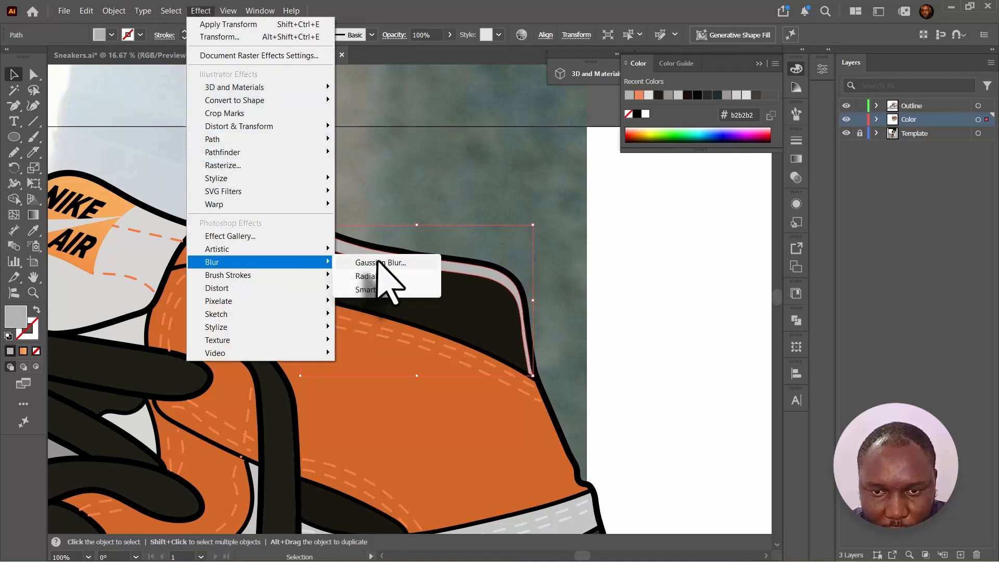
left_click(378, 263)
left_click_drag(461, 237, 646, 159)
mouse_move(661, 194)
left_mouse_down()
mouse_move(650, 193)
mouse_move(659, 196)
left_mouse_up()
left_click(695, 219)
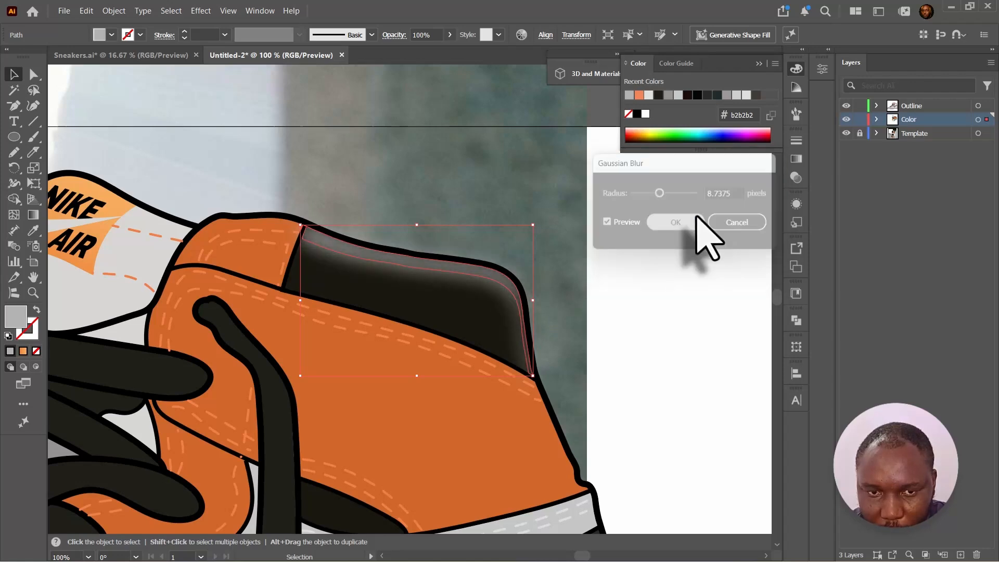
left_click(587, 225)
- Fill the thin strip along the orange ankle panel's top edge with light gray d6d6d6
key("ctrl+minus")
key("ctrl+minus")
key("ctrl+minus")
key("ctrl+minus")
key("ctrl+minus")
key("ctrl+equal")
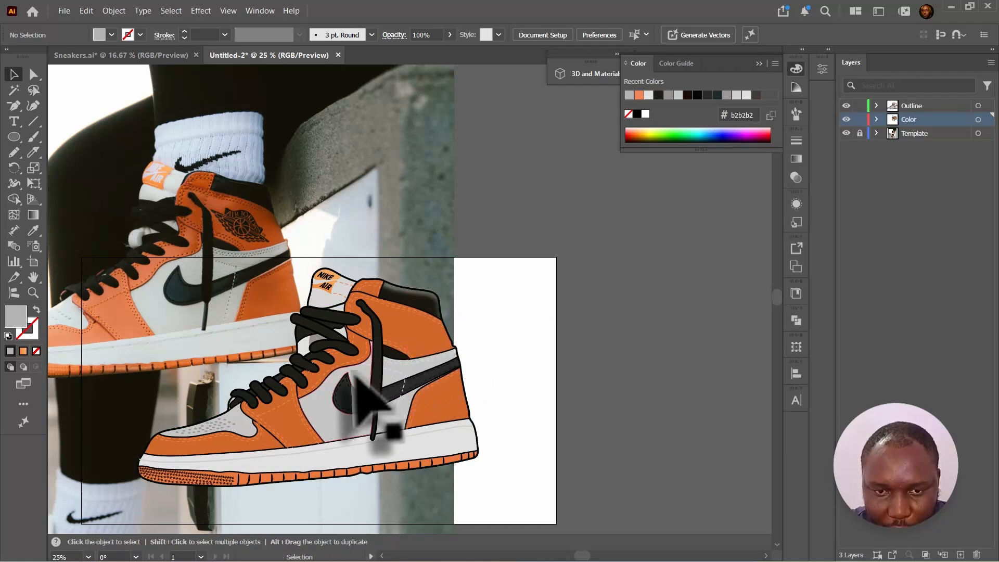
left_click_drag(355, 386, 398, 378)
key("ctrl+plus")
key("ctrl+plus")
key("ctrl+plus")
key("ctrl+plus")
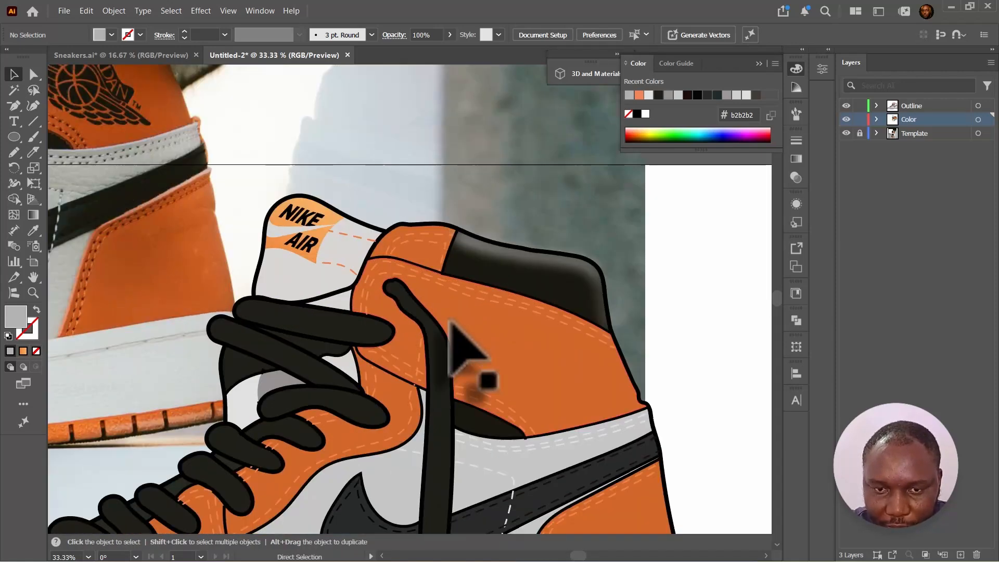
left_click(508, 346)
left_click(505, 358)
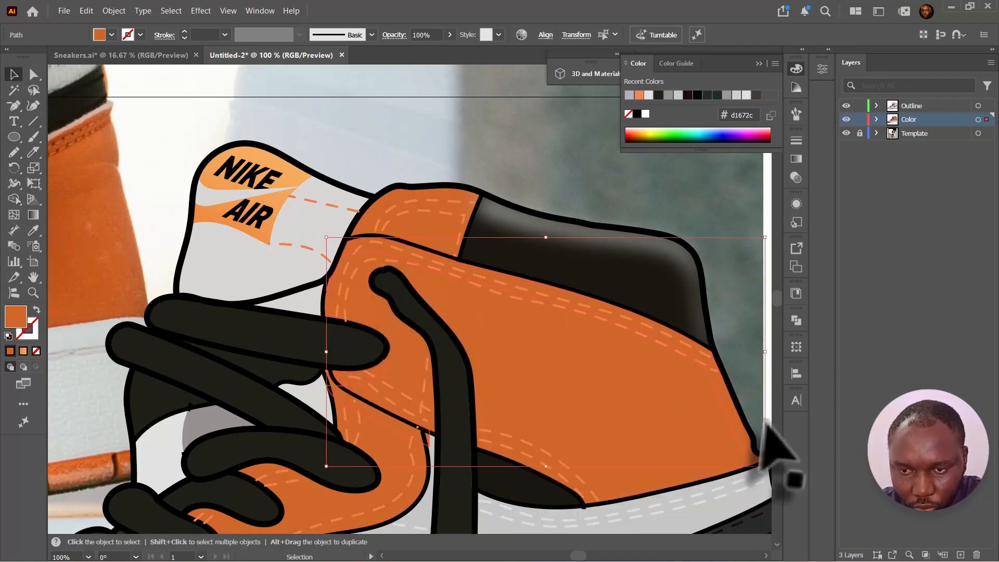
key("i")
left_click(312, 224)
double_click(15, 316)
left_click_drag(642, 250, 635, 253)
left_click(941, 230)
- Apply a Gaussian Blur to the orange ankle panel's edge strip
left_click(200, 11)
mouse_move(312, 258)
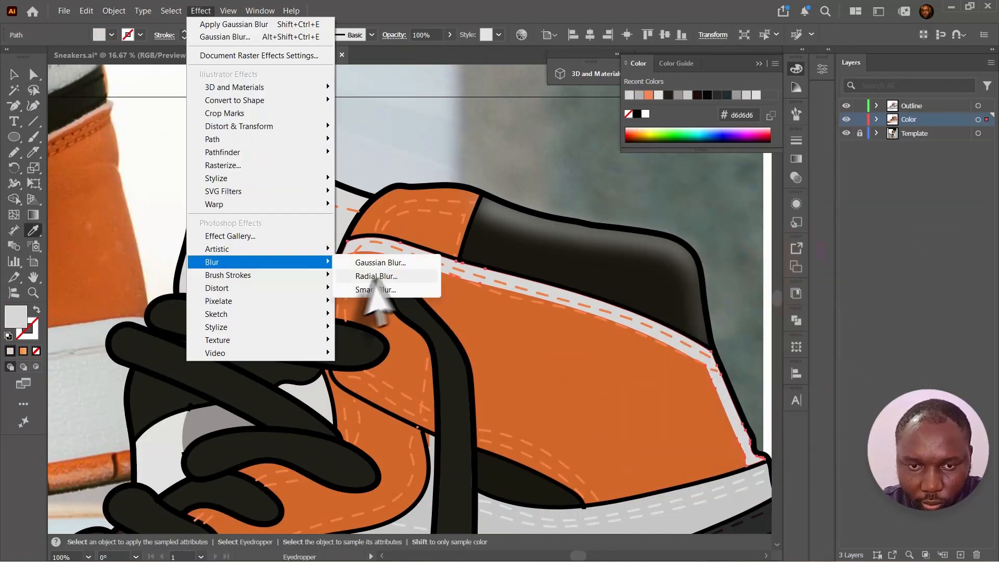
left_click(391, 259)
left_click_drag(635, 196, 657, 197)
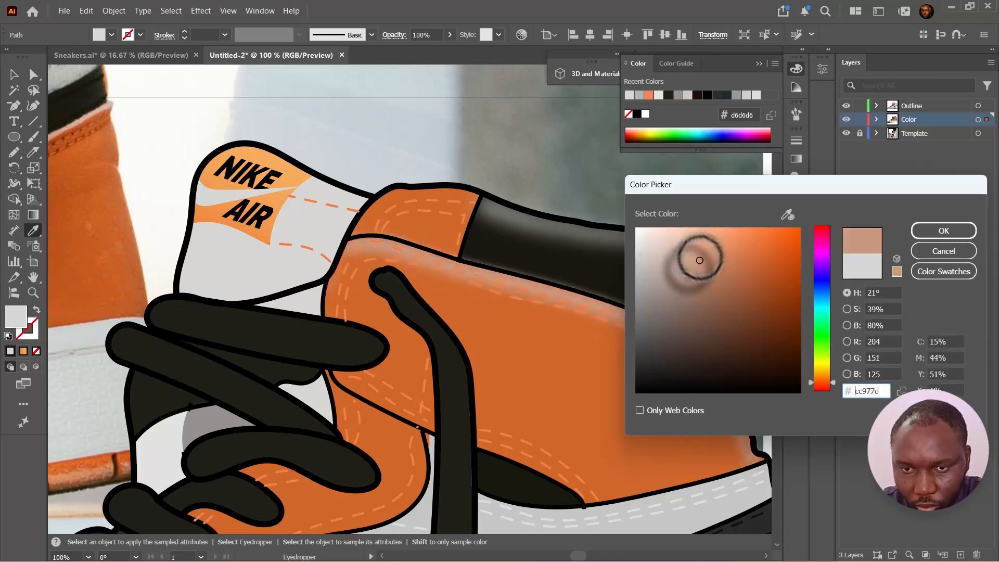
left_click_drag(700, 259, 710, 230)
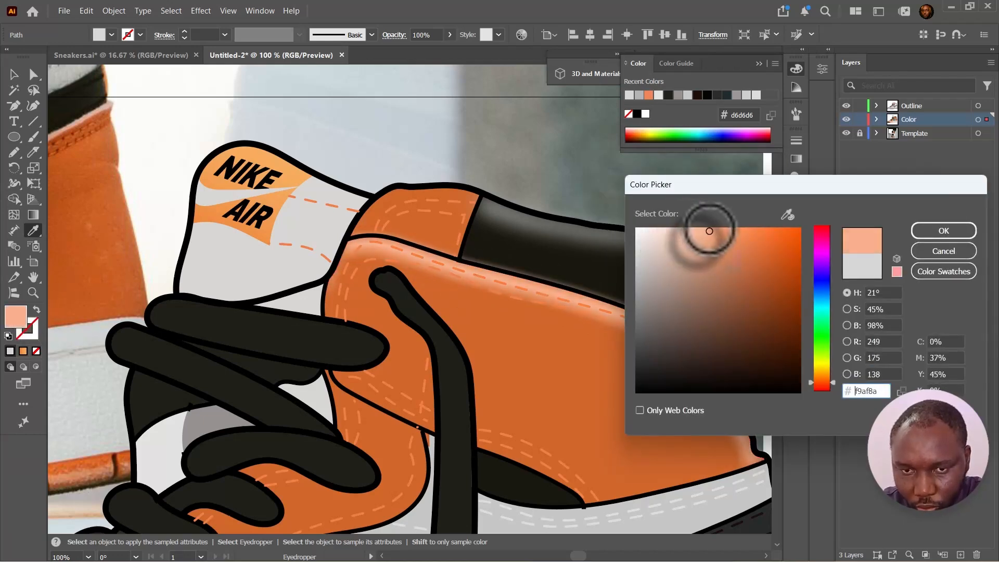
- Set the ankle panel strip's fill to light orange ef9d73 in the color picker
left_click_drag(734, 185, 816, 282)
left_click(804, 336)
left_click(994, 331)
key("v")
left_click(747, 232)
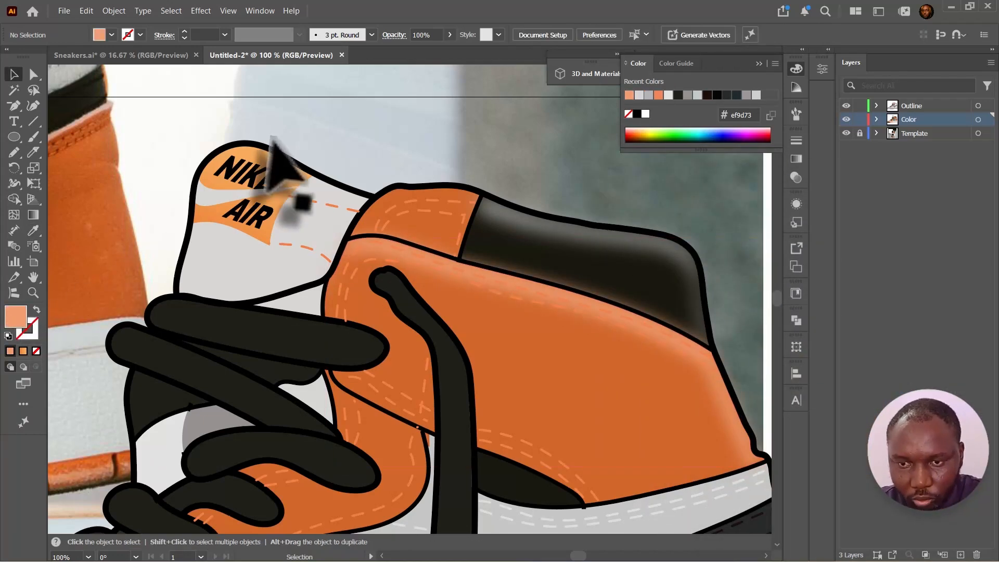
- Fill the strip along the left edge of the laces with light gray e2e2e2 using the Eyedropper
key("ctrl+minus")
key("ctrl+minus")
key("ctrl+minus")
left_click_drag(451, 351, 536, 279)
key("ctrl+equal")
key("ctrl+equal")
key("ctrl+equal")
left_click_drag(410, 224, 421, 289)
key("n")
mouse_move(450, 117)
left_mouse_down()
mouse_move(145, 477)
mouse_move(279, 404)
mouse_move(413, 257)
mouse_move(472, 109)
left_mouse_up()
key("i")
left_click(411, 283)
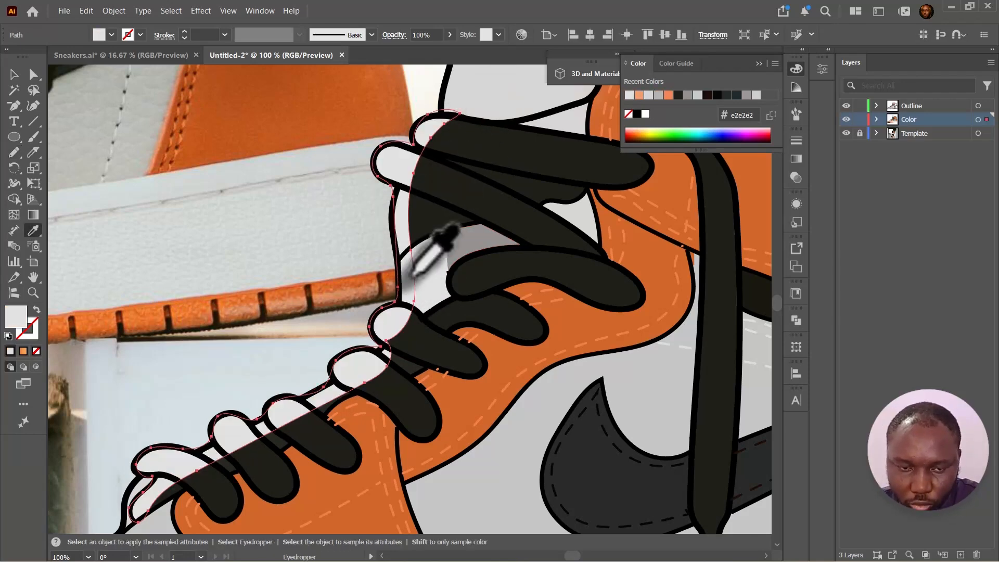
- Adjust the lace-edge strip's fill to eae7e5 in the color picker
key("v")
double_click(16, 316)
left_click(988, 332)
left_click(389, 162)
- Apply a Gaussian Blur to the lace-edge strip
left_click(200, 11)
left_click(372, 263)
left_click_drag(643, 194, 657, 193)
left_click(677, 223)
- Set the lace-edge strip's opacity to 20%
left_click(450, 35)
left_click_drag(448, 51, 395, 32)
left_click(352, 329)
scroll(369, 349, "down", 3)
left_click(366, 357)
type("20")
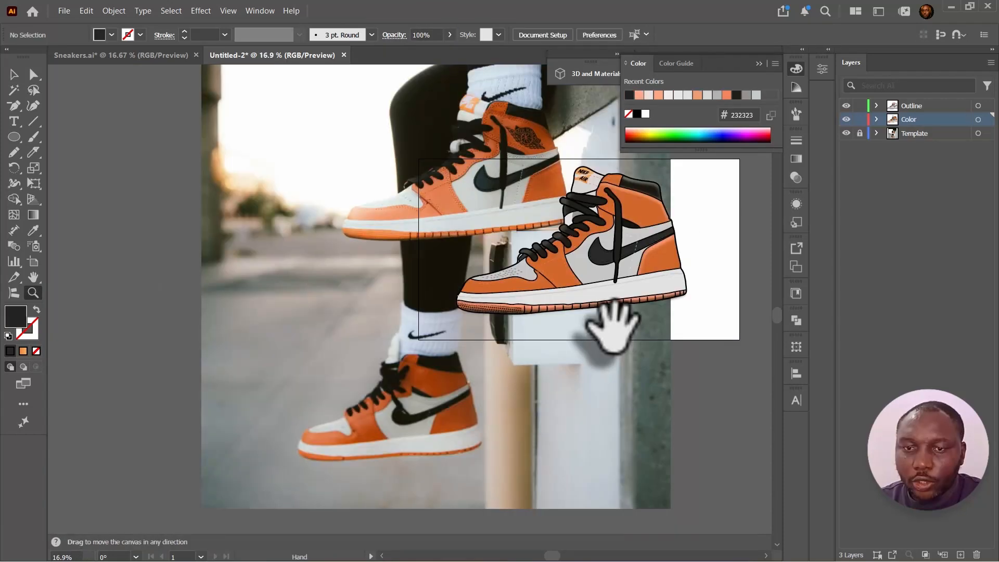
- Delete the sneaker reference photo from the Template layer
left_click_drag(609, 339, 555, 397)
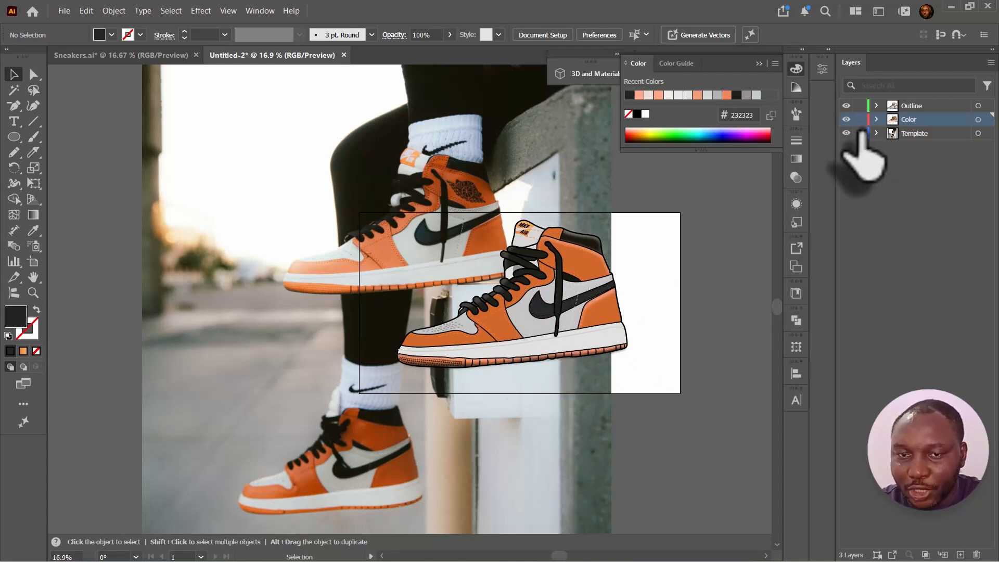
left_click_drag(584, 167, 225, 212)
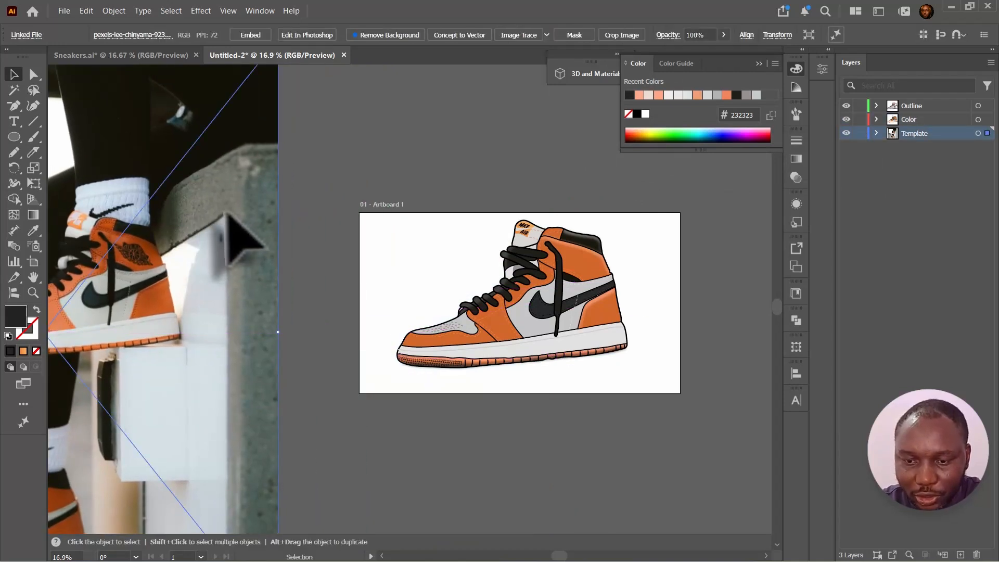
key("Delete")
left_click_drag(589, 250, 471, 259)
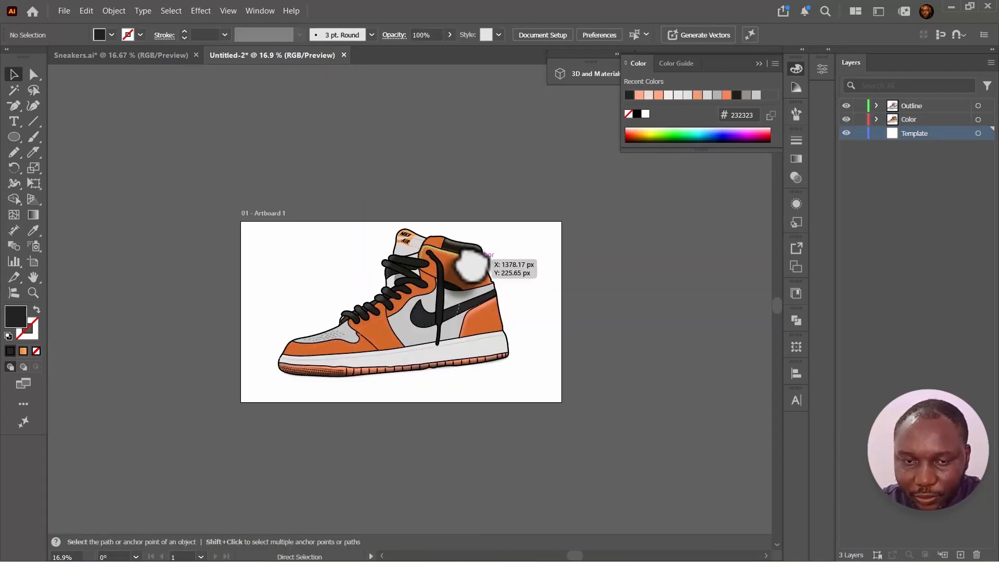
- Examine the finished sneaker illustration up close
key("ctrl+plus")
key("ctrl+plus")
left_click_drag(656, 314, 681, 322)
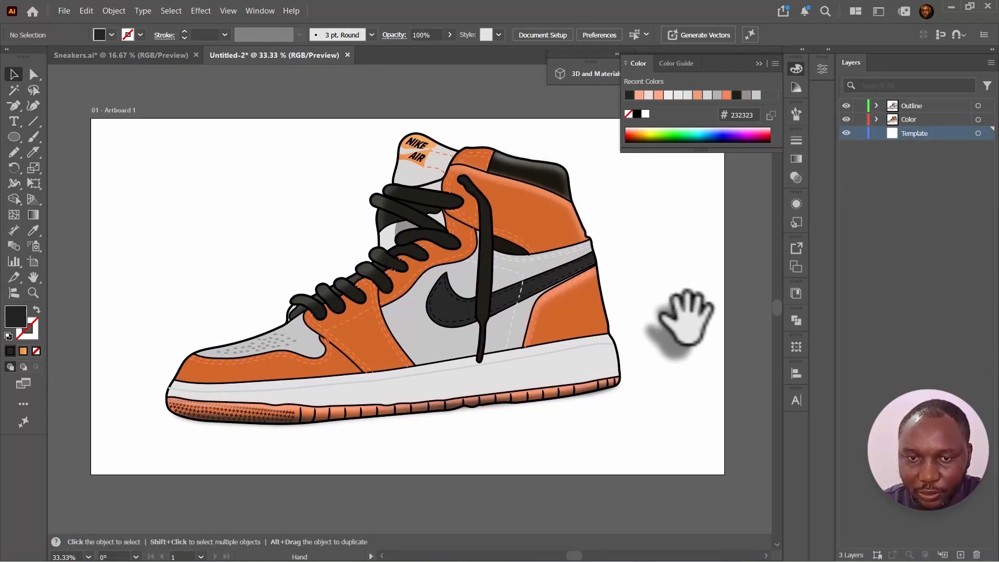
left_click(484, 274)
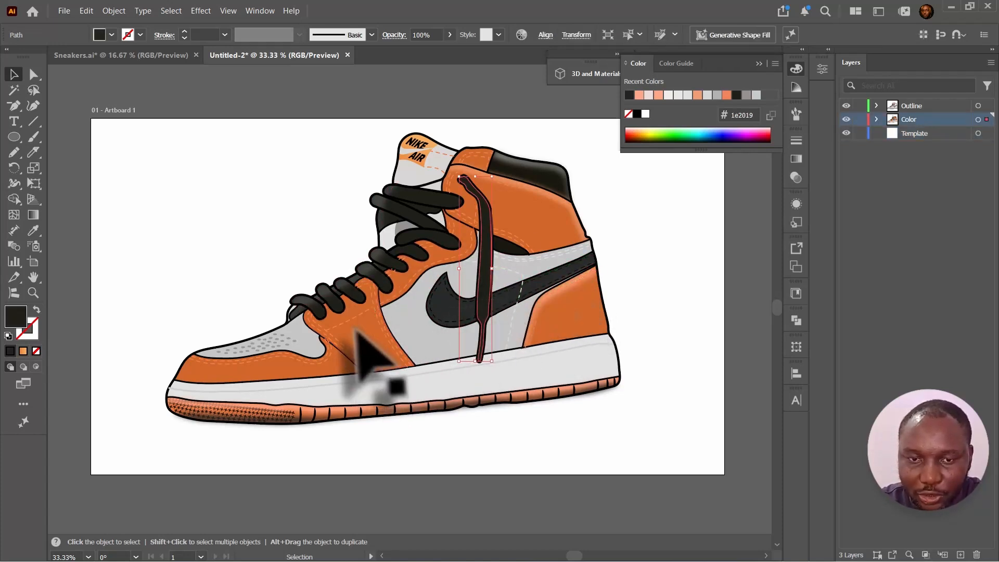
left_click(405, 438)
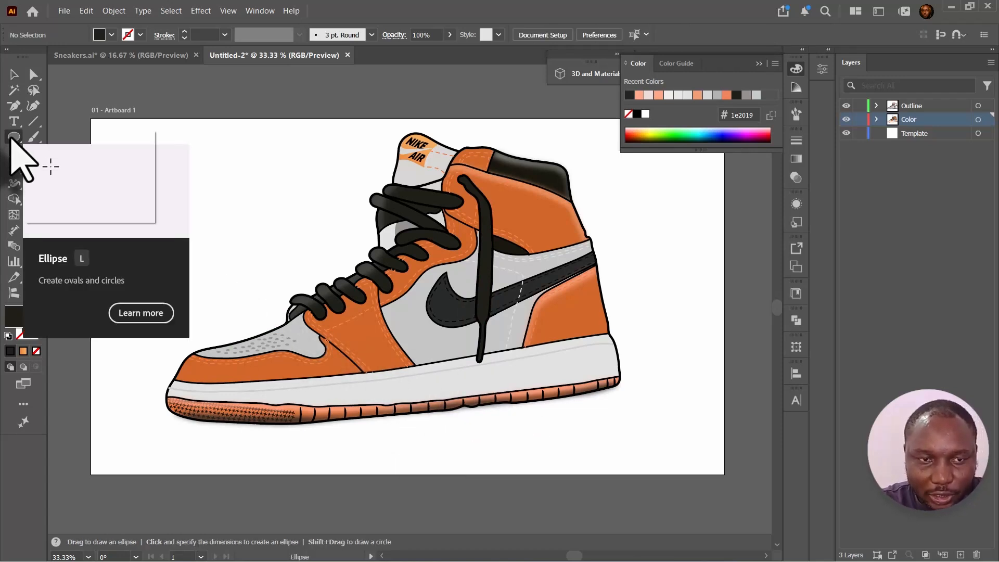
- Draw a rectangle covering the artboard behind the sneaker and fill it with a cyan-to-pink gradient
left_click_drag(14, 138, 73, 136)
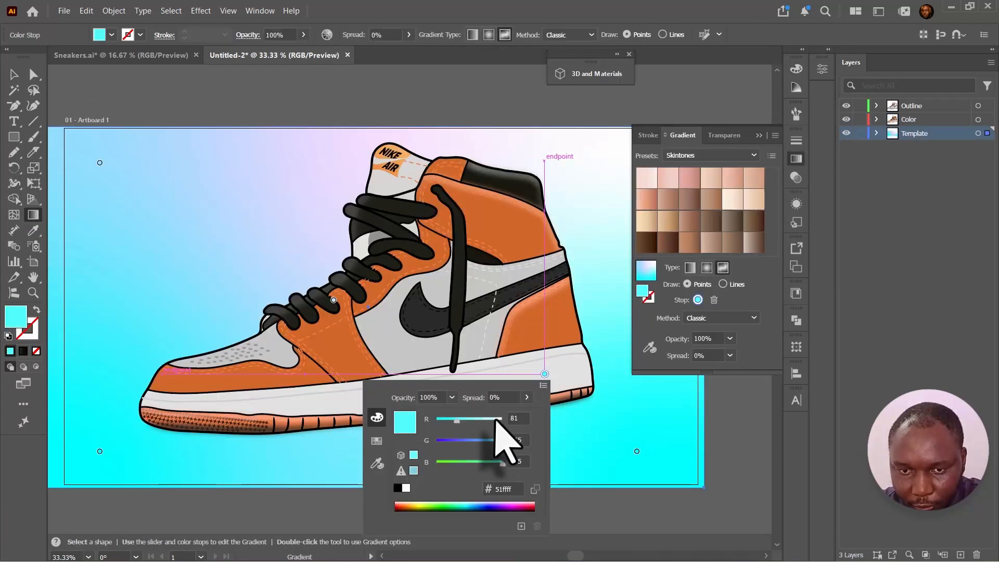
left_click_drag(494, 419, 495, 419)
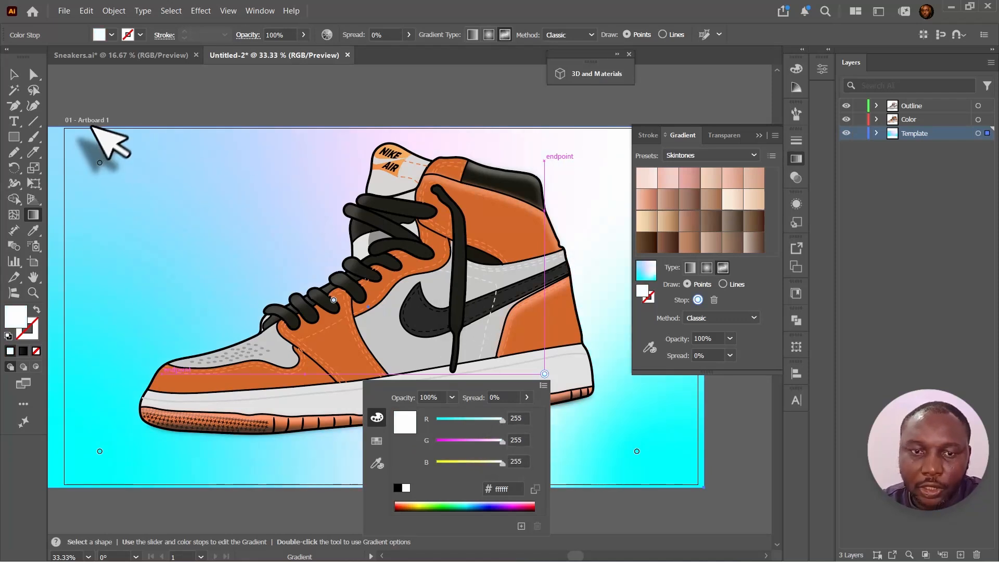
key("Escape")
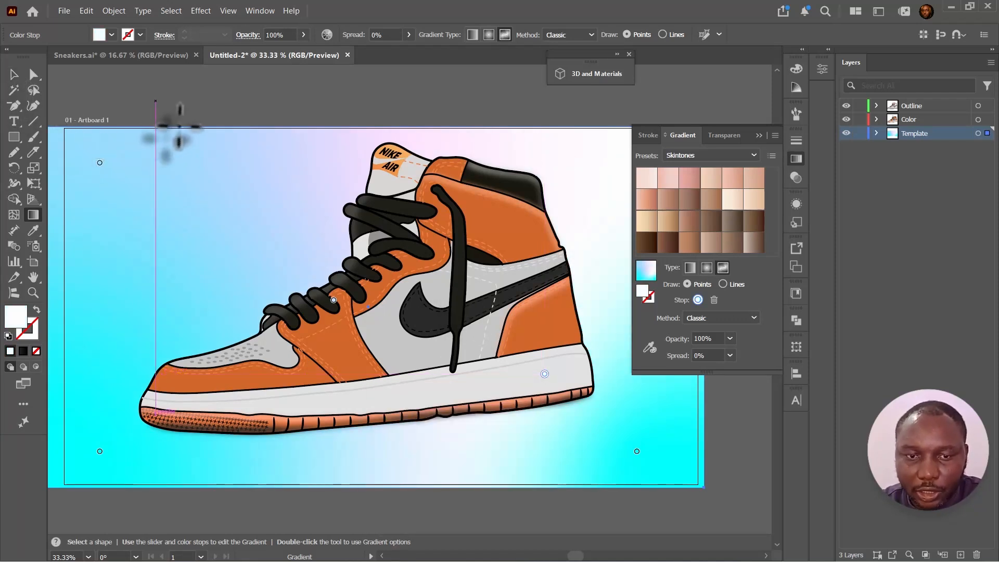
left_click(14, 75)
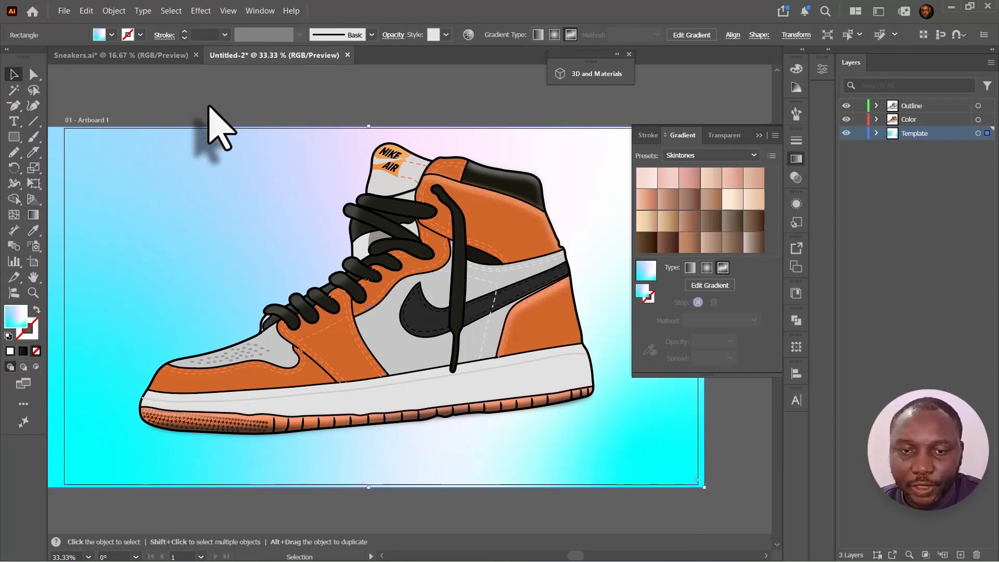
left_click(269, 116)
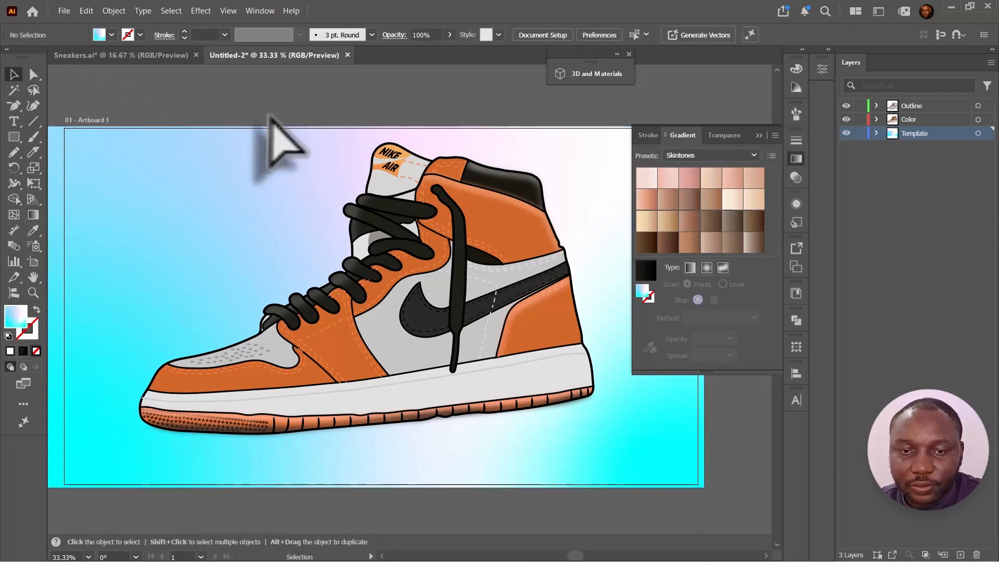